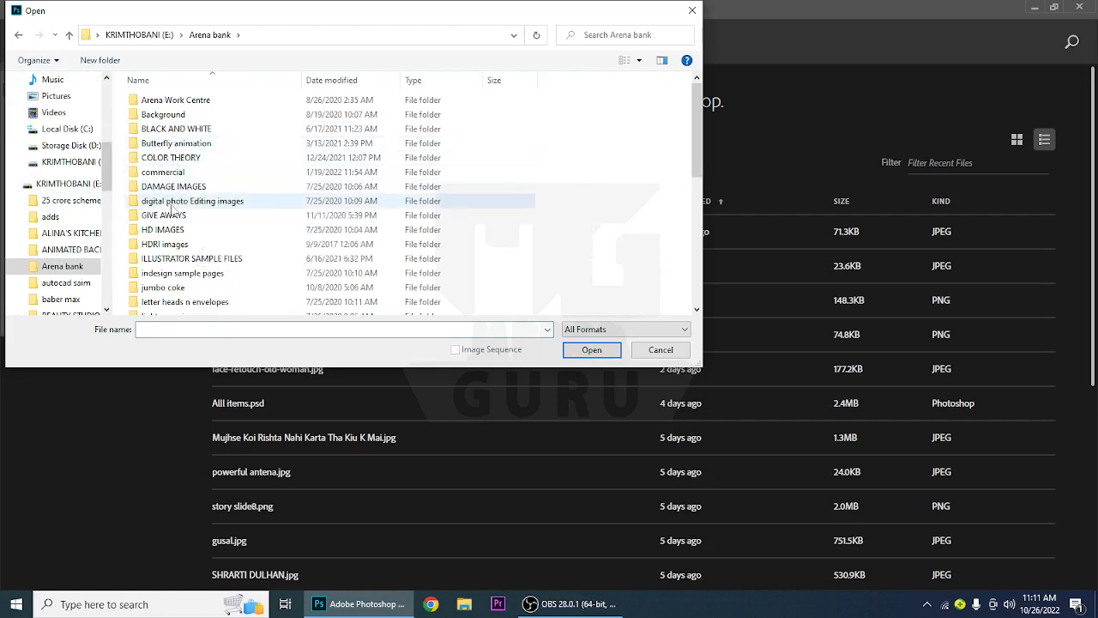
Open the image beautiful-1867092_1920 from the HD IMAGES folder
double_click(159, 230)
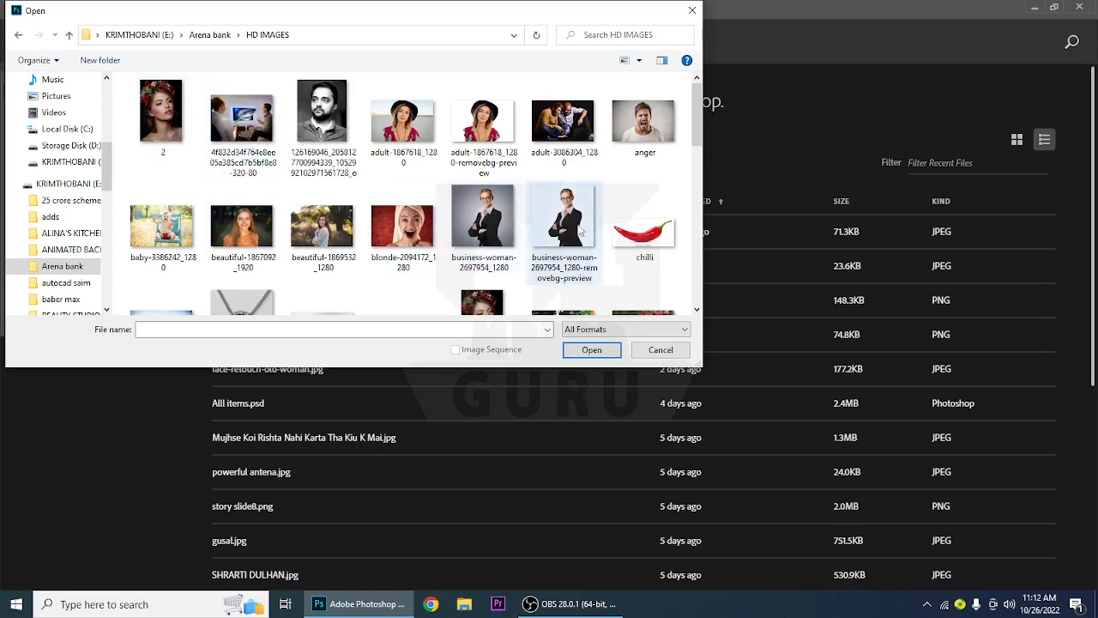
scroll(582, 230, down, 2)
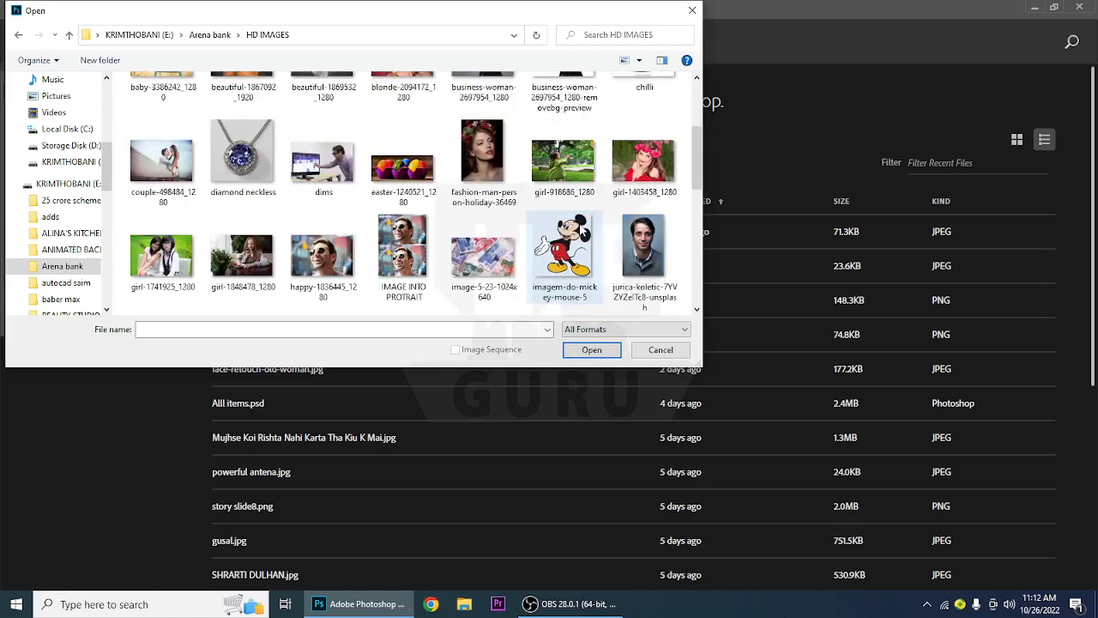
scroll(502, 214, down, 2)
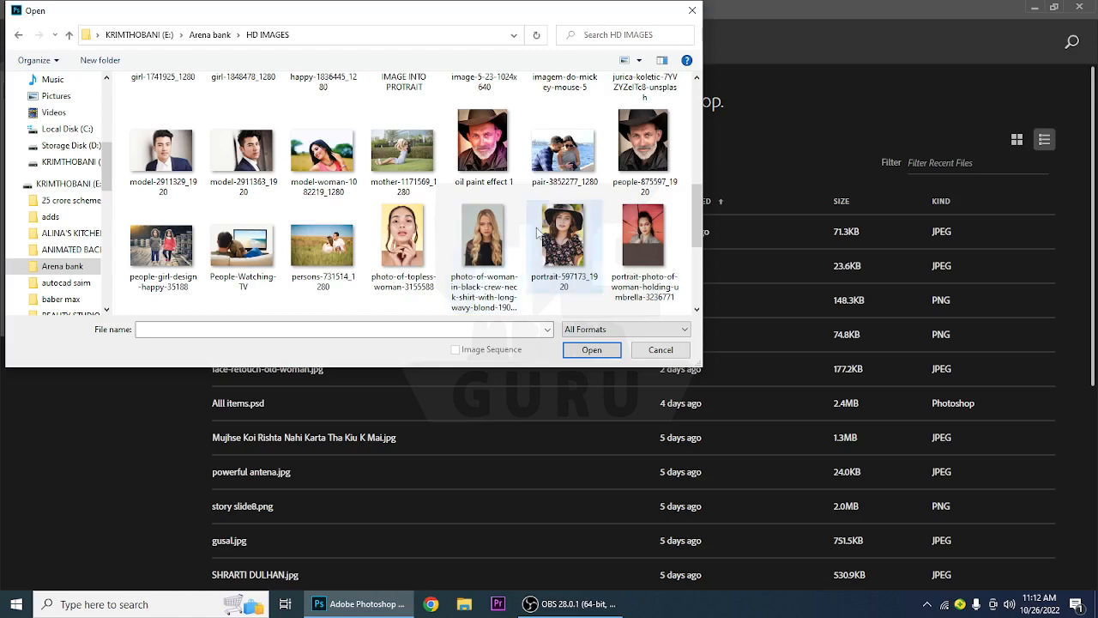
scroll(537, 232, down, 2)
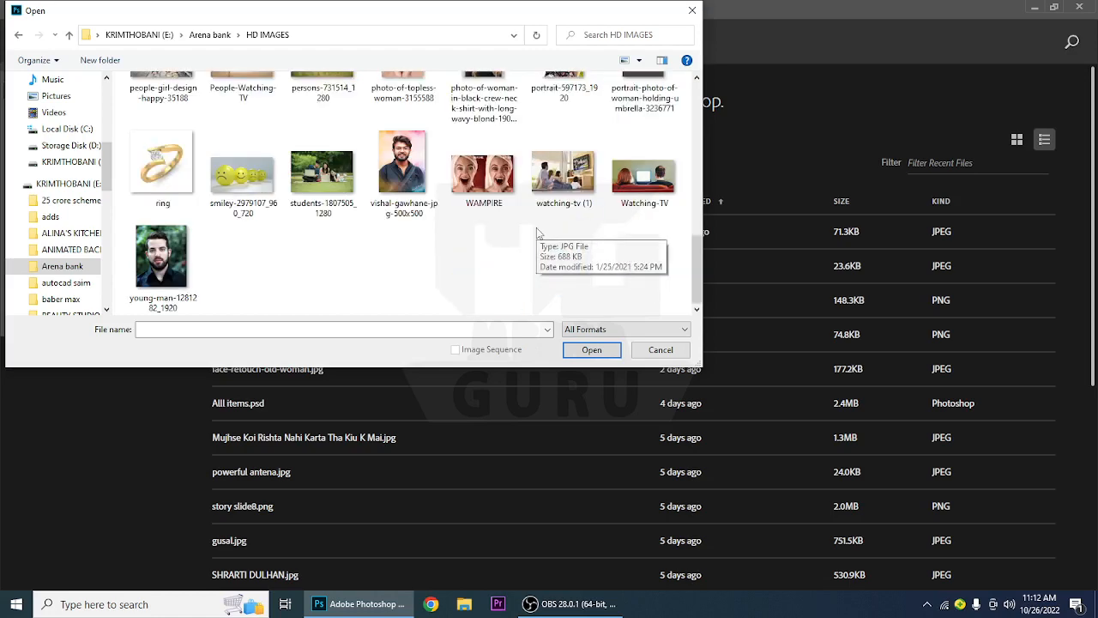
scroll(537, 231, up, 3)
scroll(537, 231, up, 2)
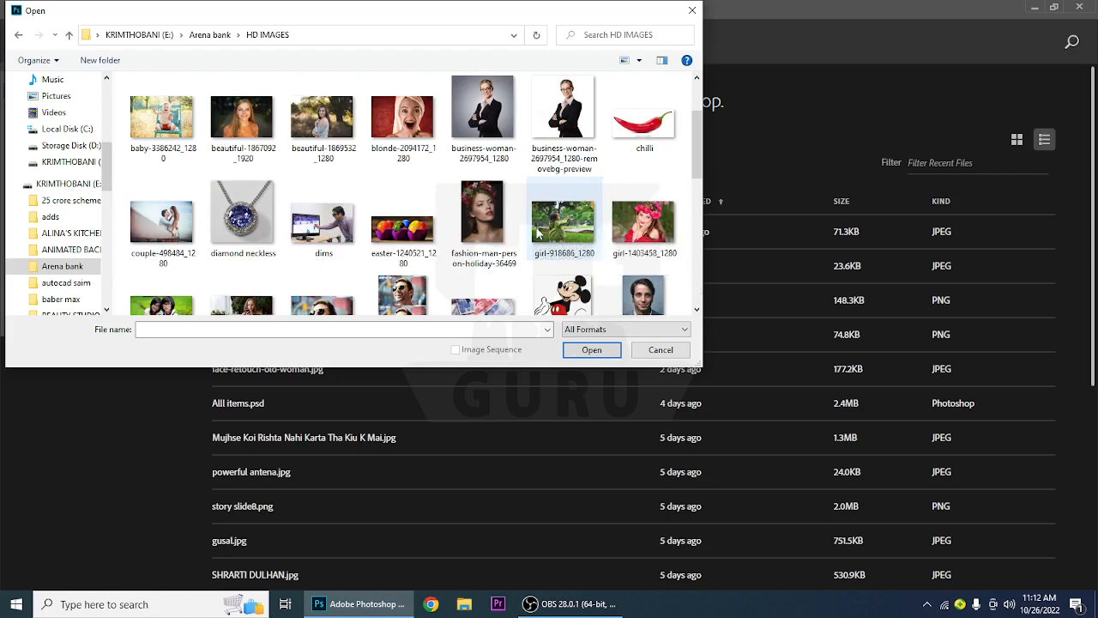
scroll(538, 232, up, 1)
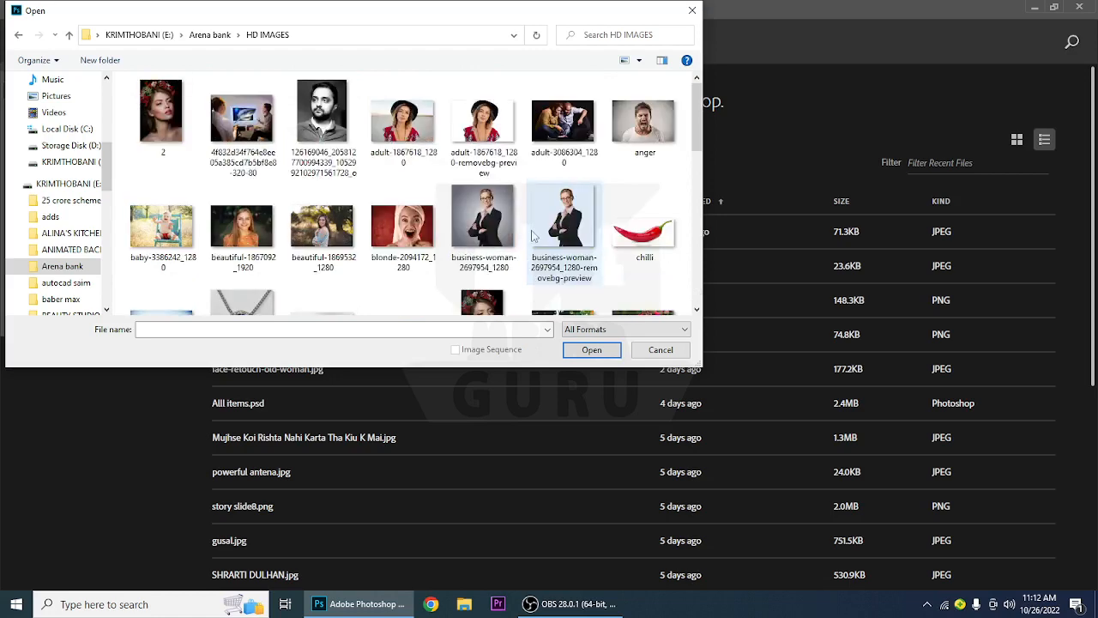
double_click(243, 230)
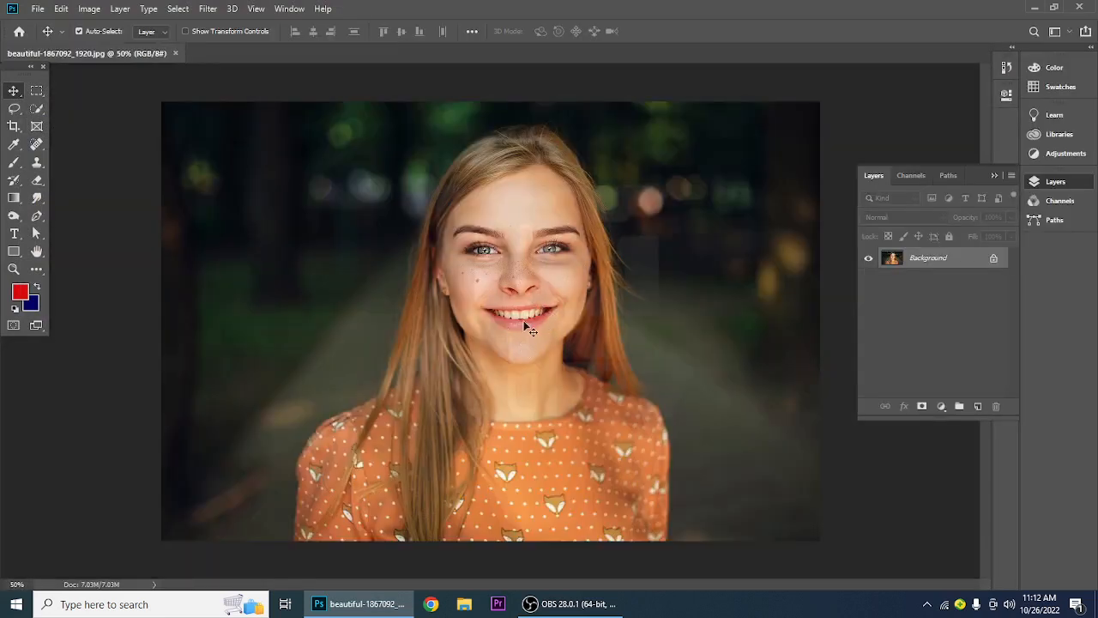
Remove the large mole and the smaller dark spots on the image-left cheek with the Spot Healing Brush
key(ctrl+plus)
key(ctrl+plus)
key(ctrl+plus)
key(ctrl+plus)
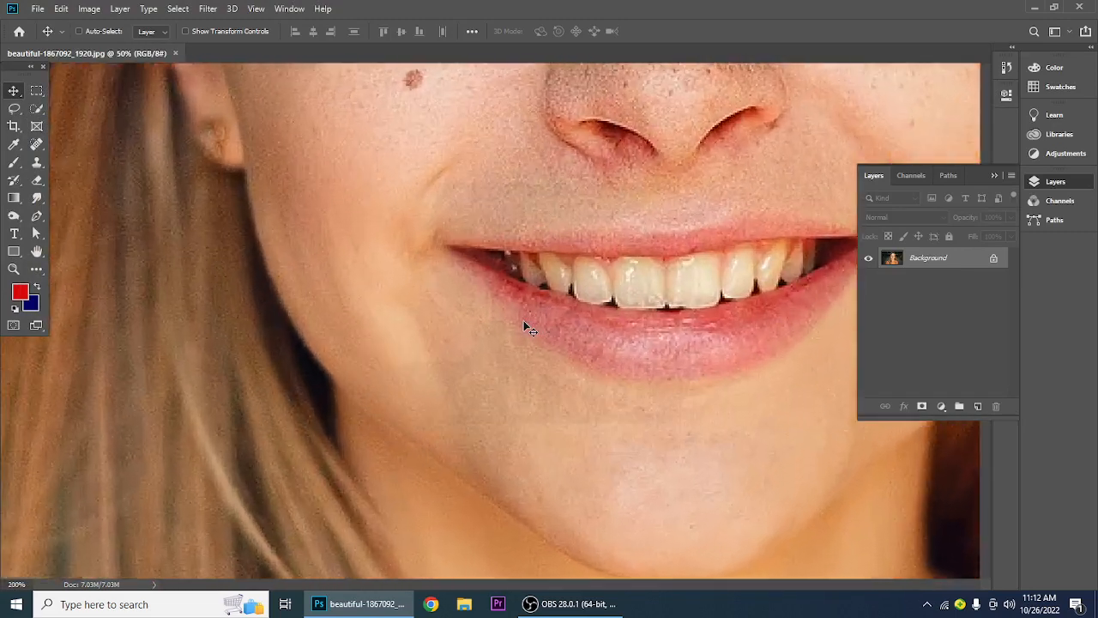
drag(461, 187, 334, 449)
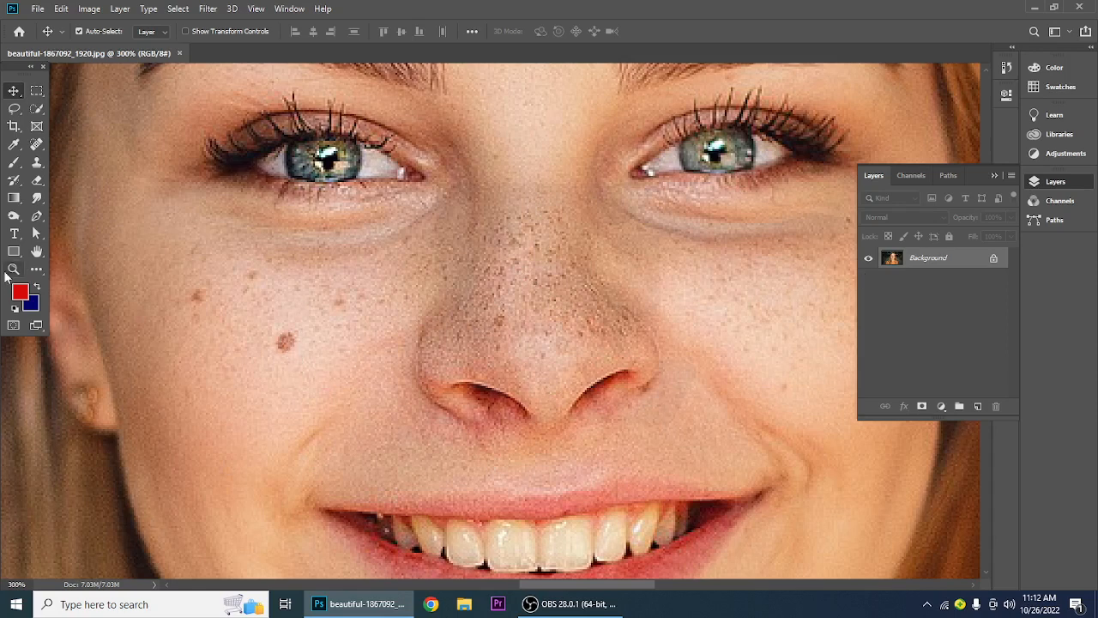
click(37, 148)
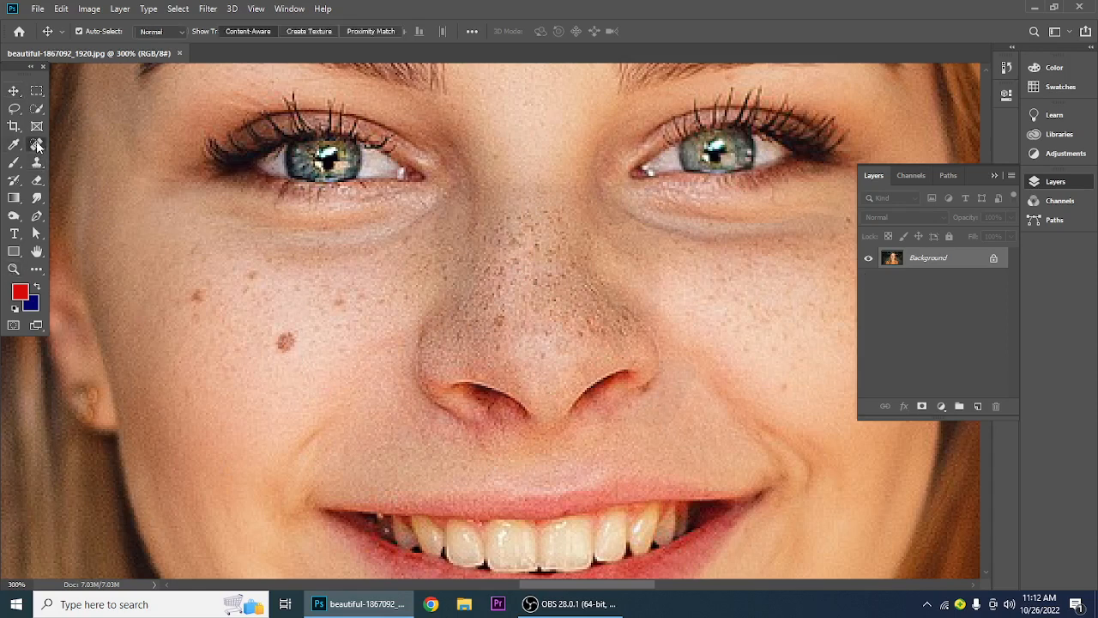
click(91, 145)
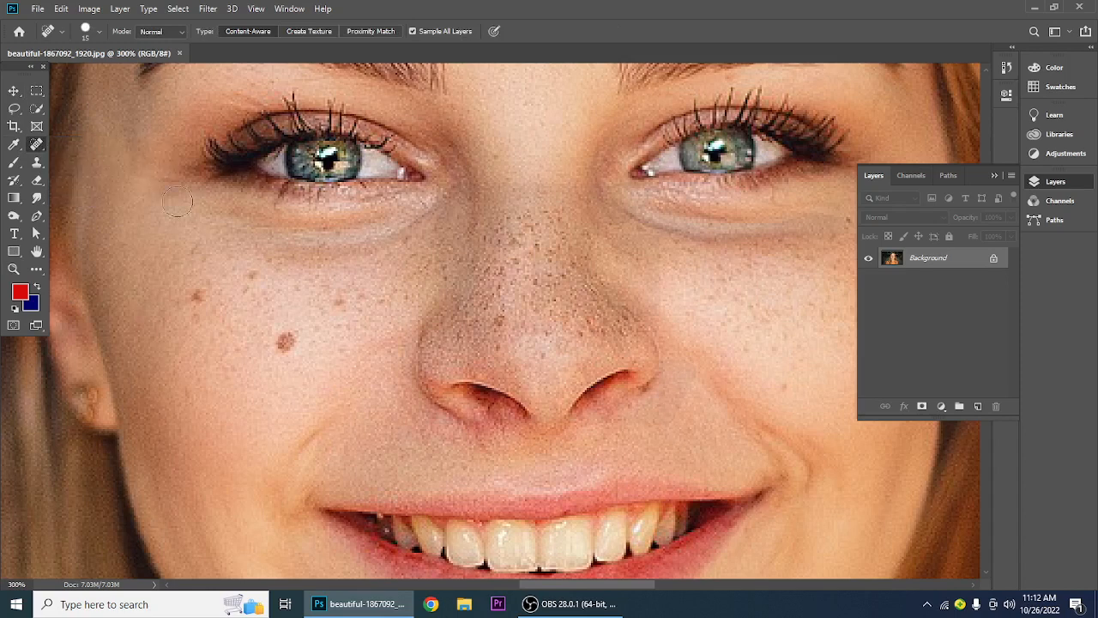
drag(274, 344, 292, 342)
drag(203, 297, 206, 306)
click(258, 277)
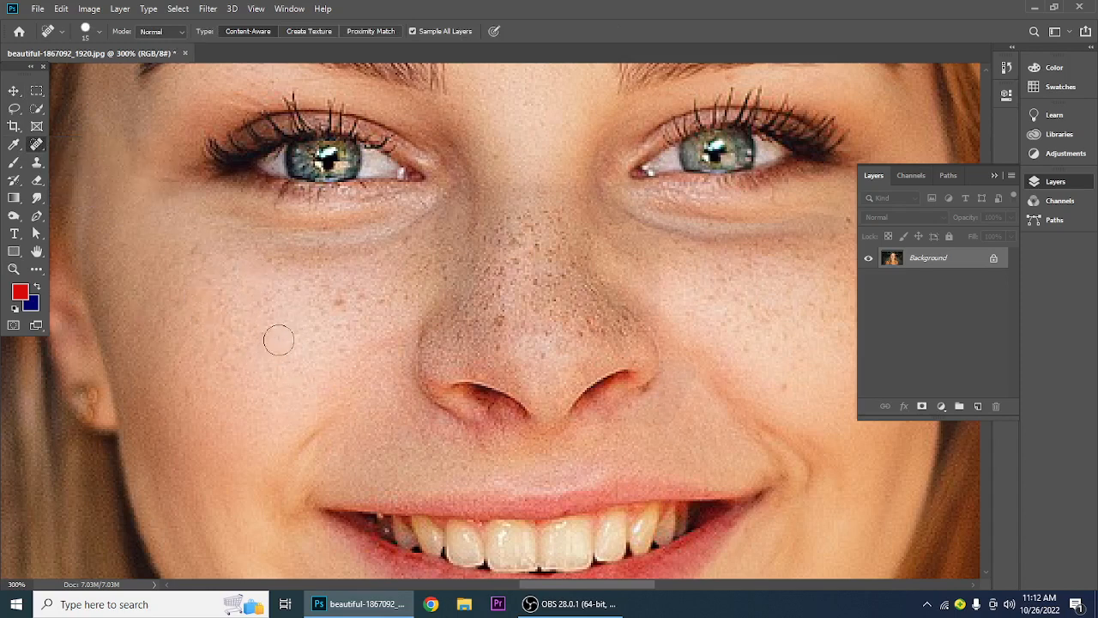
click(322, 302)
Heal individual dark freckles on the bridge and tip of the nose with the Spot Healing Brush at size 15
click(511, 307)
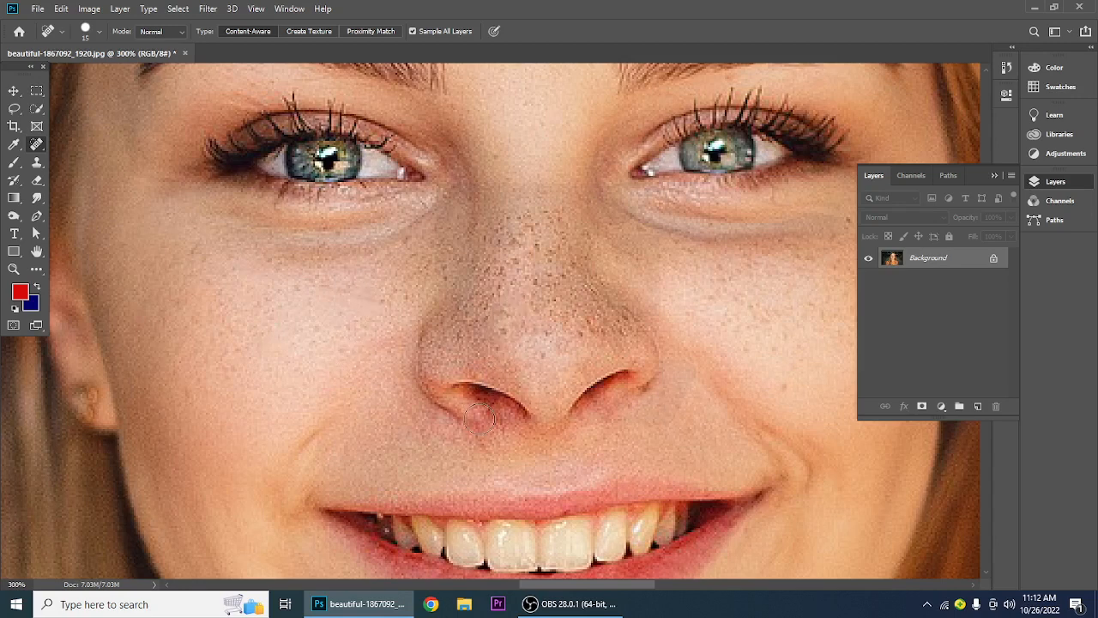
click(517, 316)
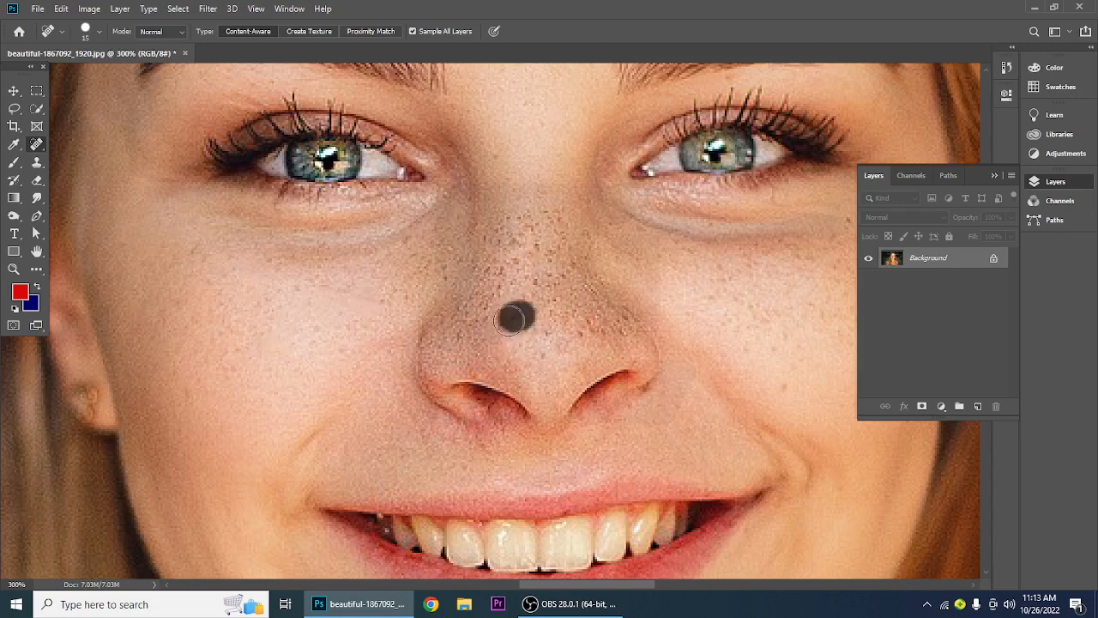
click(502, 324)
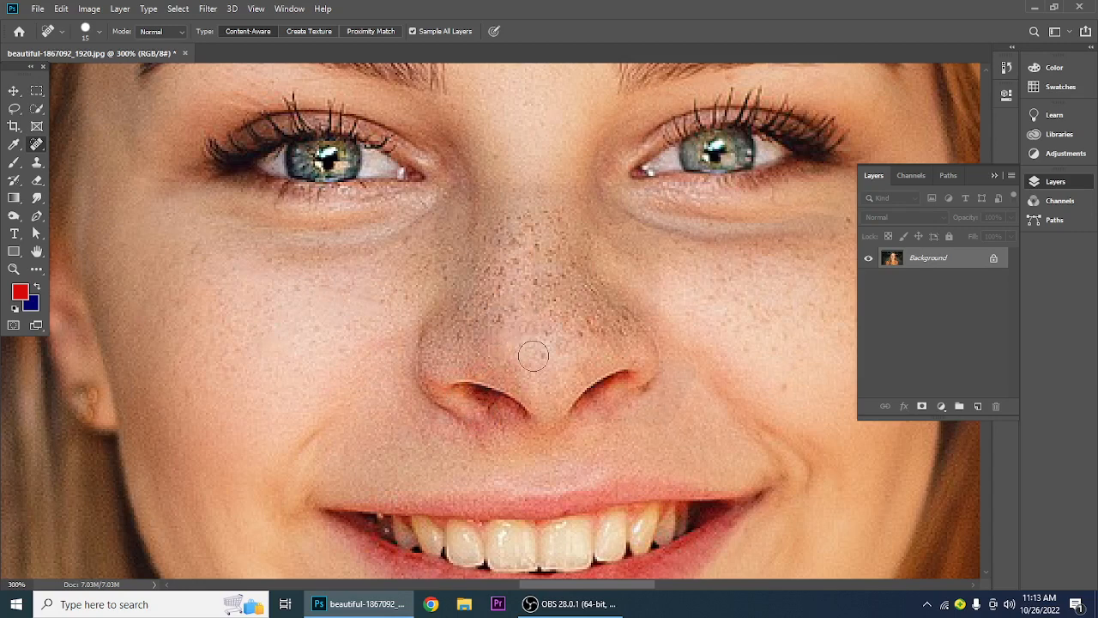
click(534, 333)
click(522, 244)
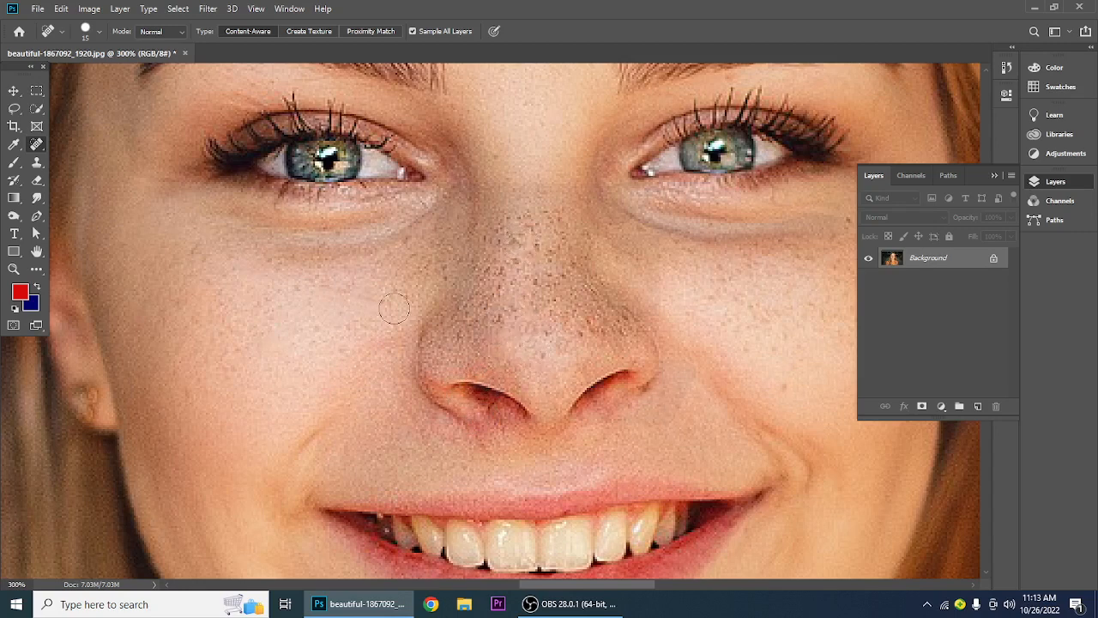
Heal the freckles across the image-left cheek, enlarging the Spot Healing Brush to size 35 for the outer area
click(415, 259)
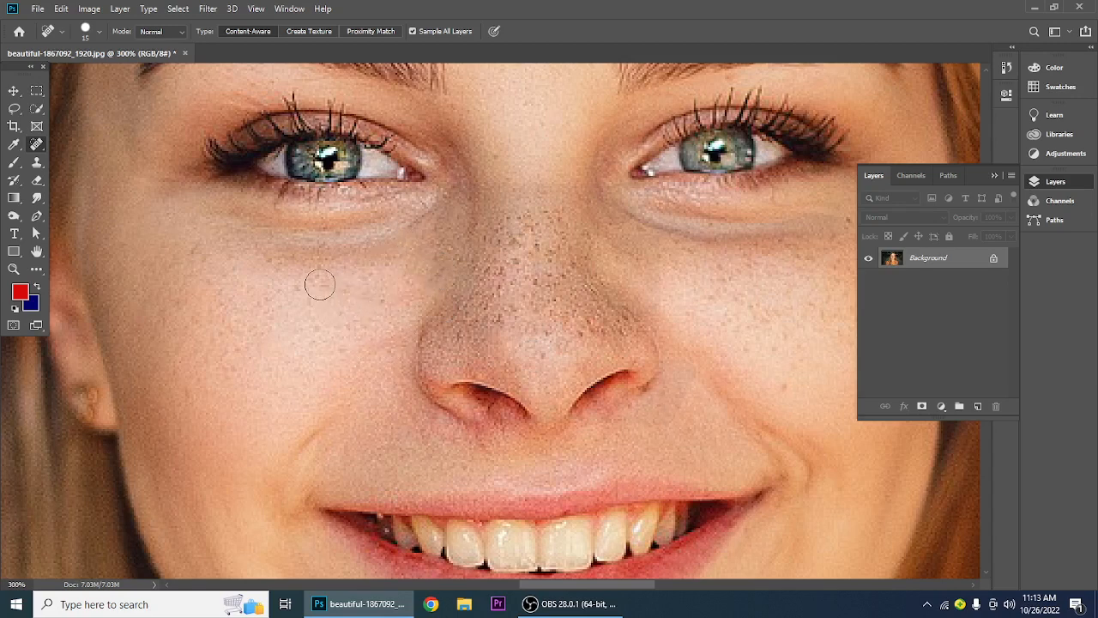
drag(319, 284, 253, 314)
key(bracketright)
key(bracketright)
click(226, 279)
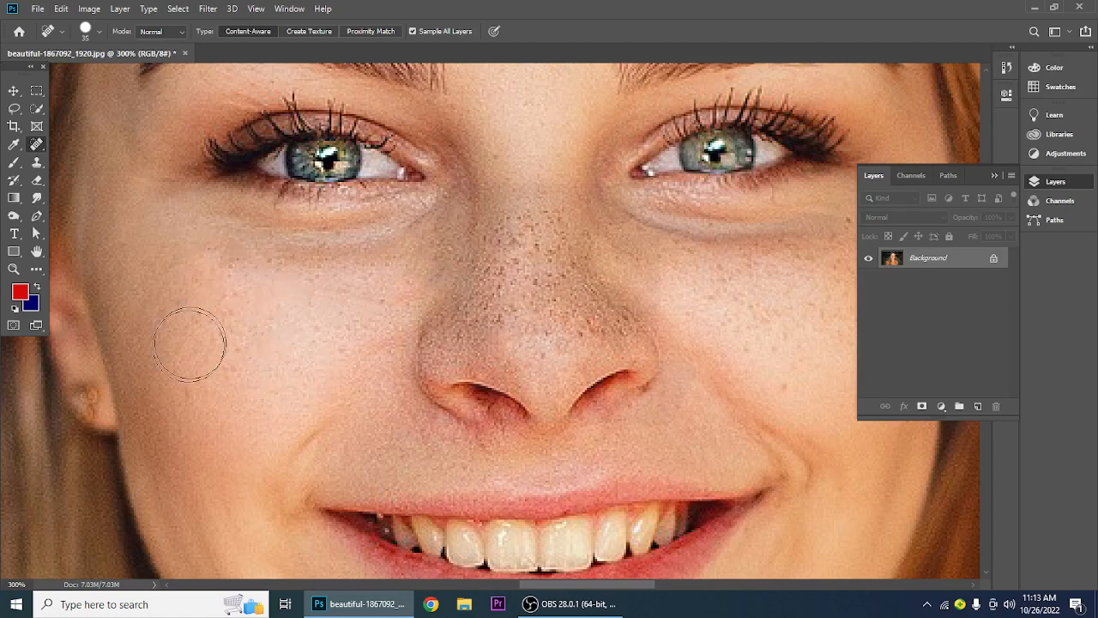
drag(220, 327, 256, 335)
Heal the freckles on the image-right cheek and below the eye with the size 35 Spot Healing Brush
mouse_move(695, 261)
mouse_down()
mouse_move(762, 301)
mouse_move(745, 313)
mouse_up()
scroll(716, 375, right, 5)
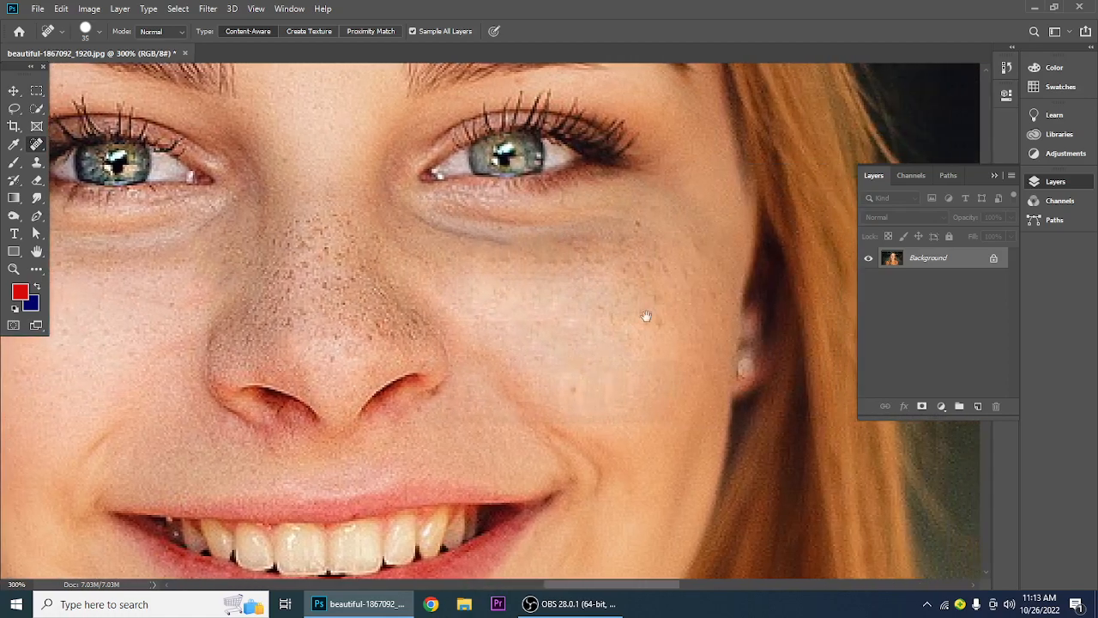
drag(656, 312, 566, 297)
drag(644, 270, 535, 256)
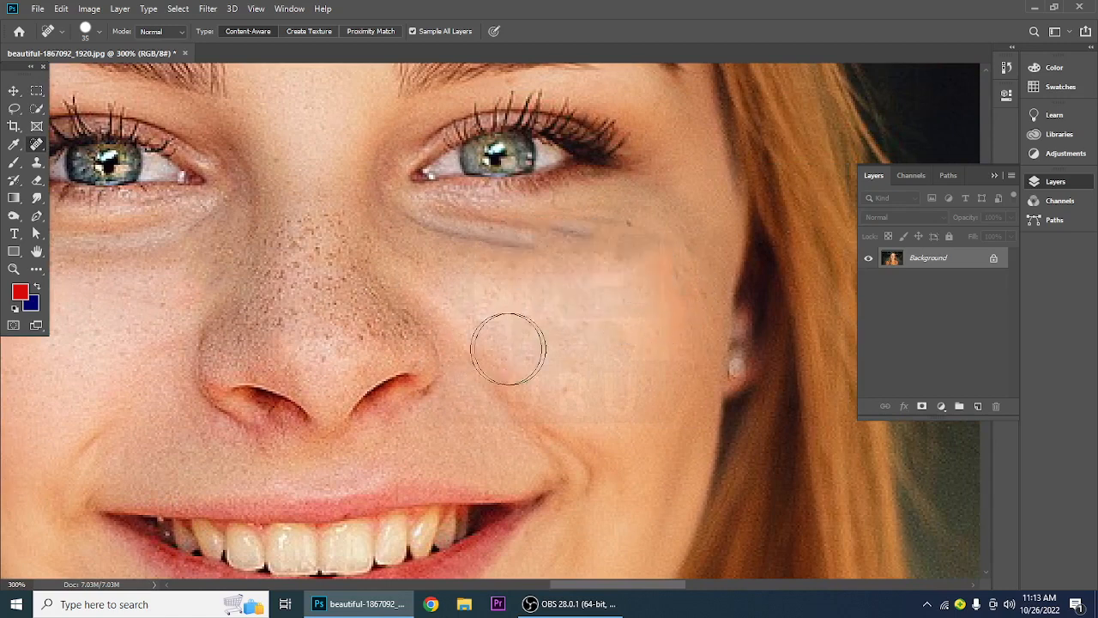
drag(582, 282, 520, 281)
Brush away the dense freckles over the nose bridge, tip and sides with the size 35 Spot Healing Brush
drag(306, 233, 292, 249)
drag(359, 249, 359, 249)
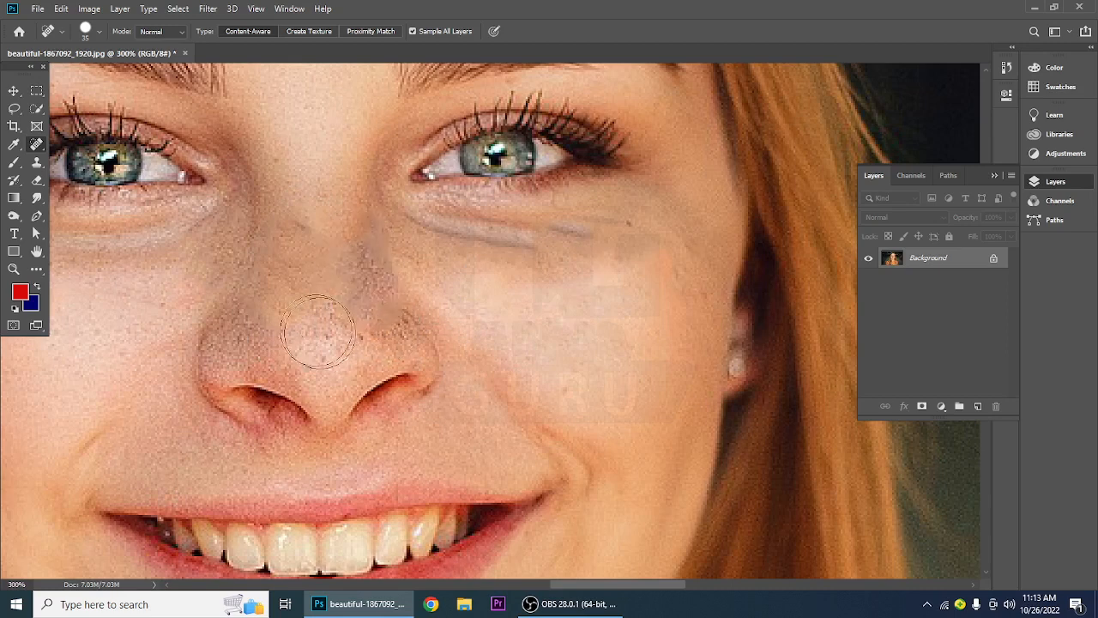
mouse_move(291, 238)
mouse_down()
mouse_move(290, 300)
mouse_move(317, 261)
mouse_move(306, 229)
mouse_move(310, 293)
mouse_up()
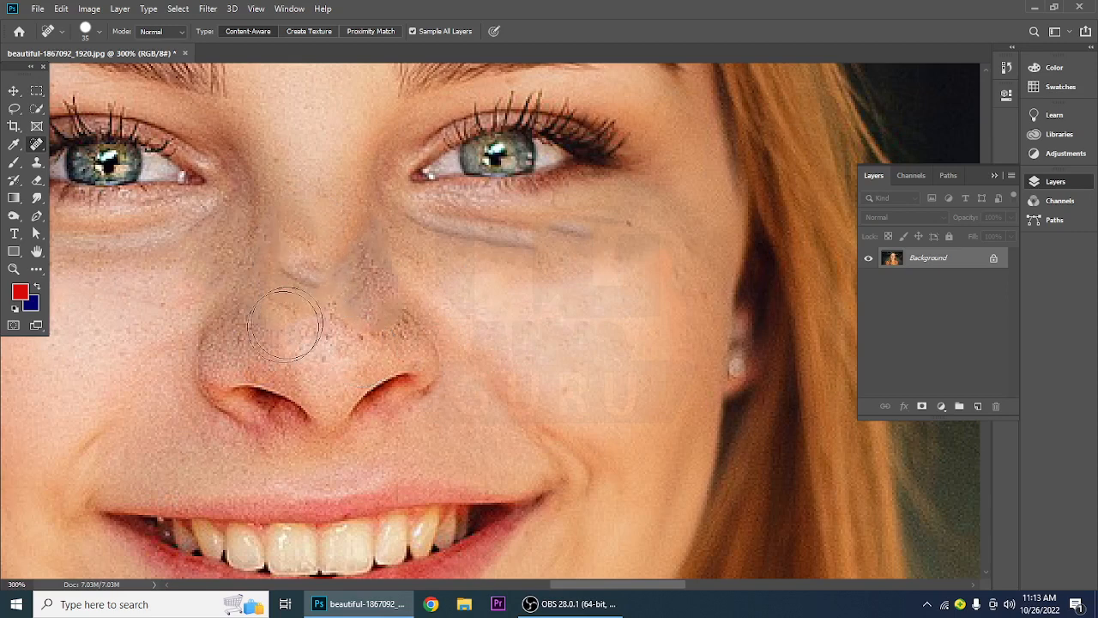
click(249, 343)
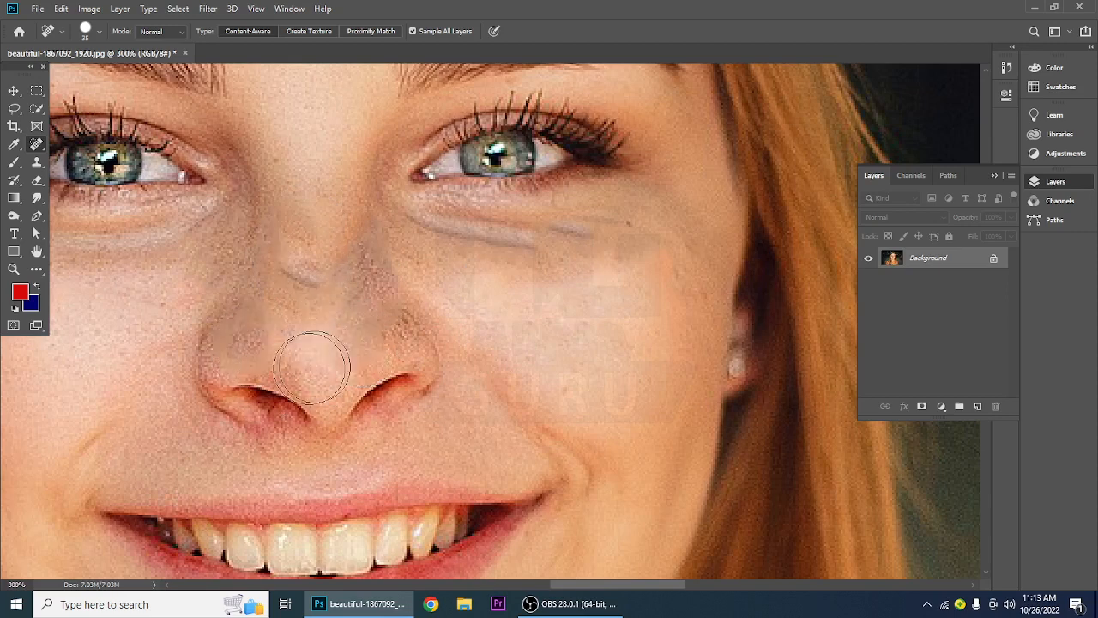
drag(256, 339, 267, 338)
drag(378, 345, 361, 314)
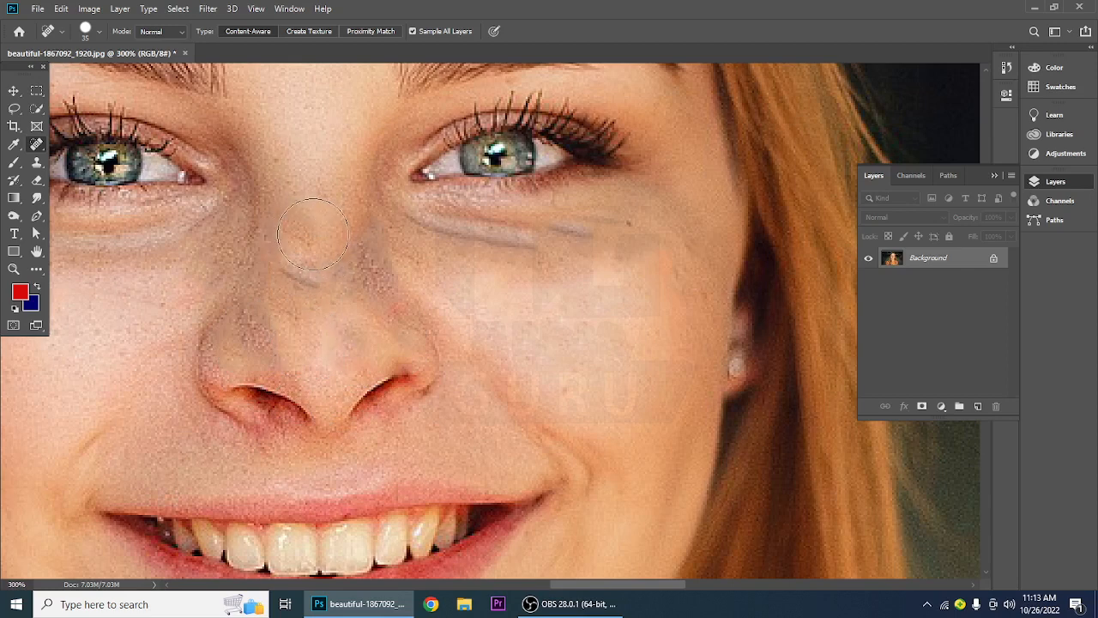
Reduce the Spot Healing Brush to size 15 and clean up the remaining freckles and smudges on the nose
key(bracketleft)
key(bracketleft)
mouse_move(310, 290)
mouse_down()
mouse_move(277, 269)
mouse_move(293, 240)
mouse_up()
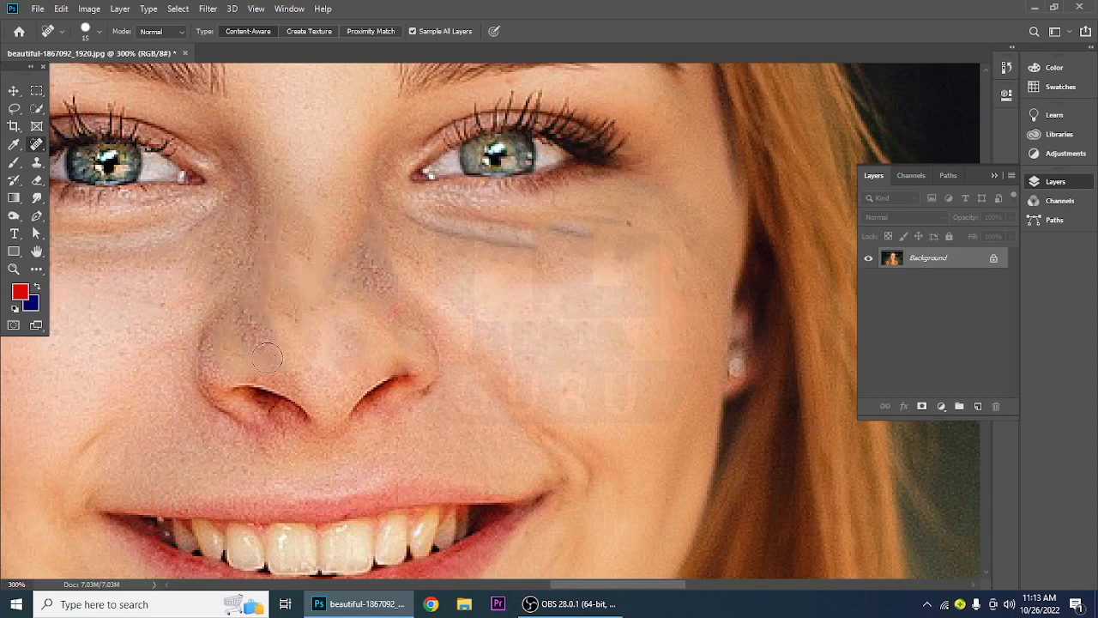
drag(270, 339, 243, 350)
mouse_move(378, 305)
mouse_down()
mouse_move(363, 267)
mouse_move(411, 340)
mouse_up()
click(357, 242)
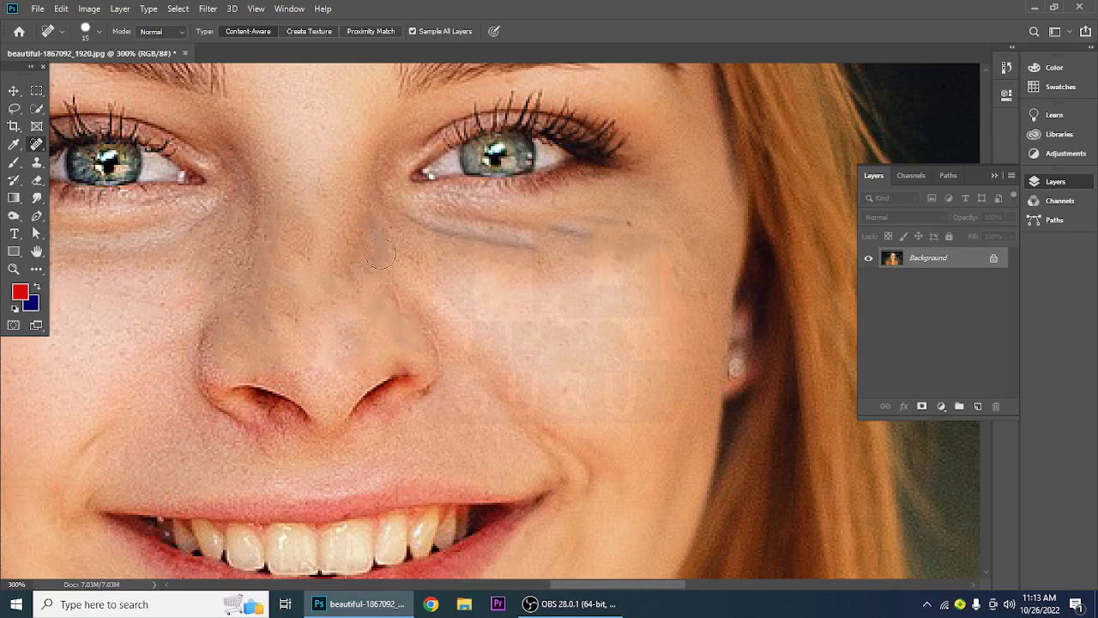
drag(388, 229, 367, 300)
drag(326, 248, 302, 227)
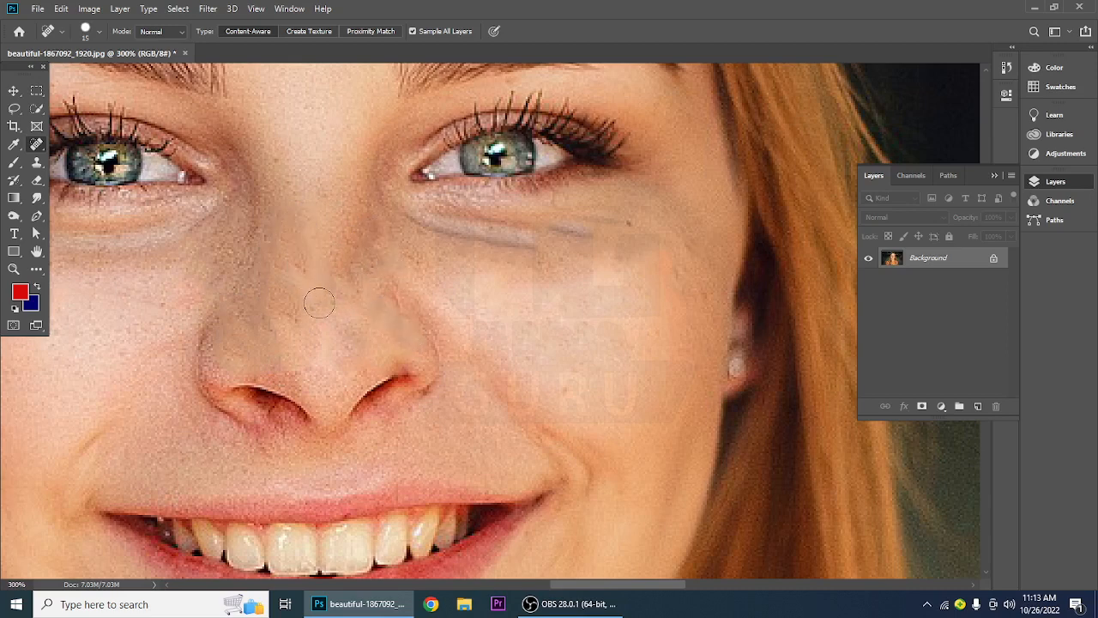
click(281, 326)
Outline the nose bridge with the Patch Tool and patch it with clean skin from the image-right cheek
right_click(33, 147)
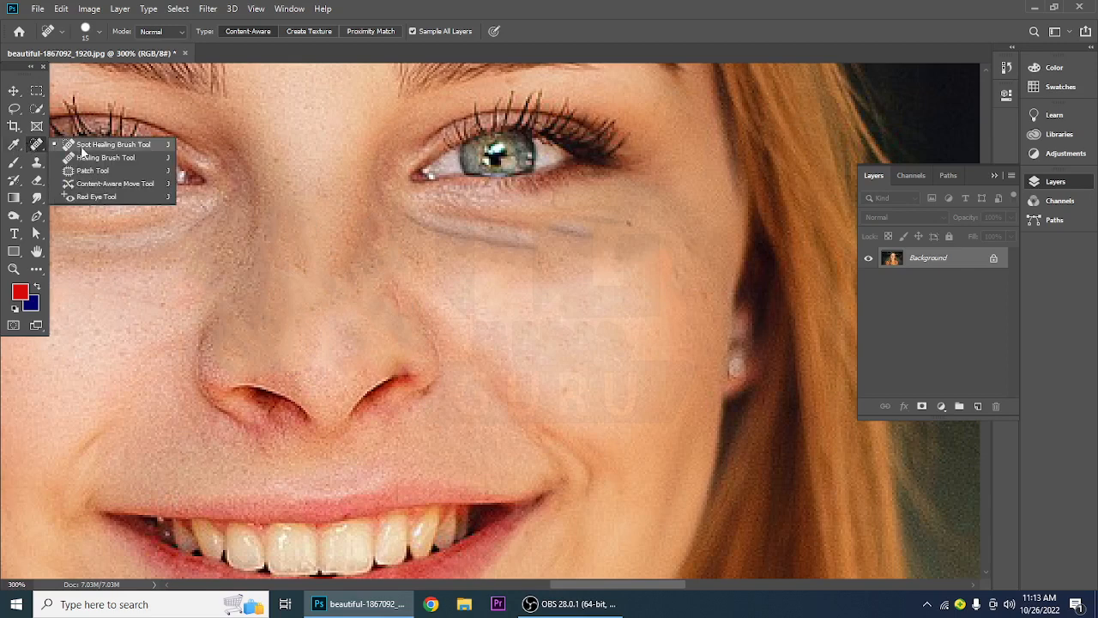
click(83, 173)
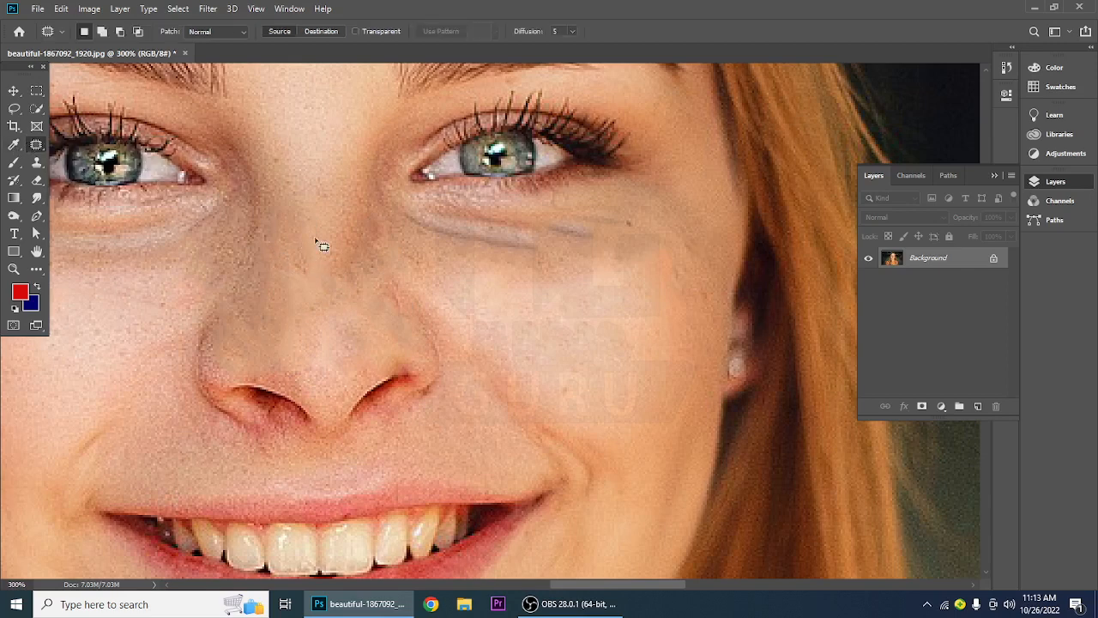
mouse_move(295, 173)
mouse_down()
mouse_move(267, 286)
mouse_move(274, 364)
mouse_move(327, 378)
mouse_move(371, 348)
mouse_move(374, 294)
mouse_move(369, 232)
mouse_move(296, 176)
mouse_up()
mouse_move(334, 268)
mouse_down()
mouse_move(497, 306)
mouse_move(598, 307)
mouse_move(587, 310)
mouse_up()
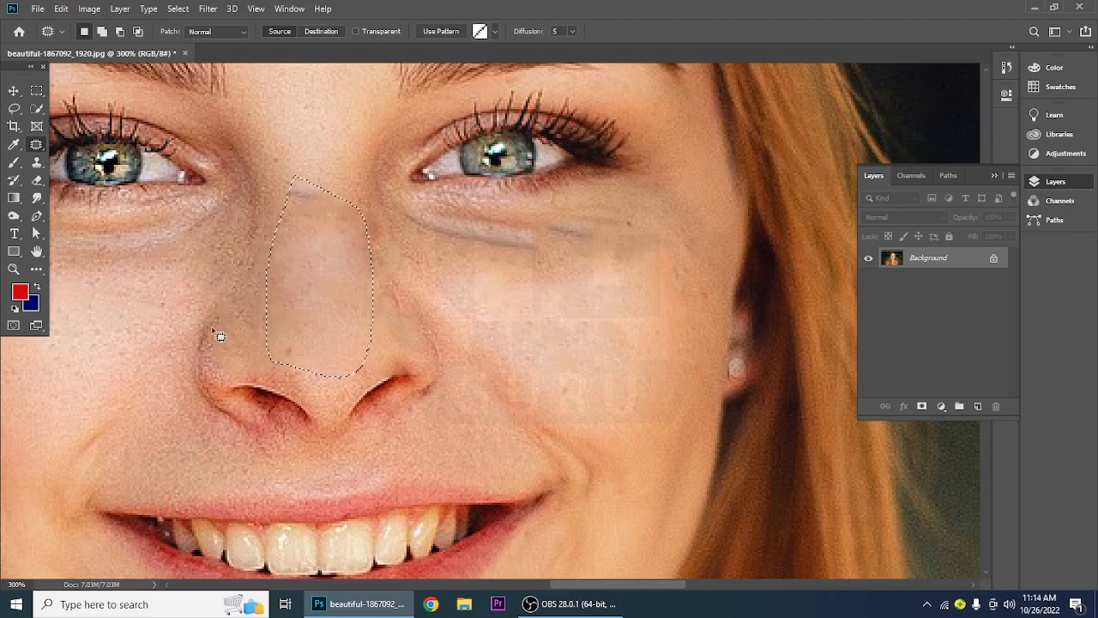
Patch the image-left side of the nostril and the upper nose bridge with clean cheek skin, and clear the selection
mouse_move(208, 324)
mouse_down()
mouse_move(199, 374)
mouse_move(215, 402)
mouse_move(234, 378)
mouse_move(209, 324)
mouse_up()
drag(225, 364, 152, 338)
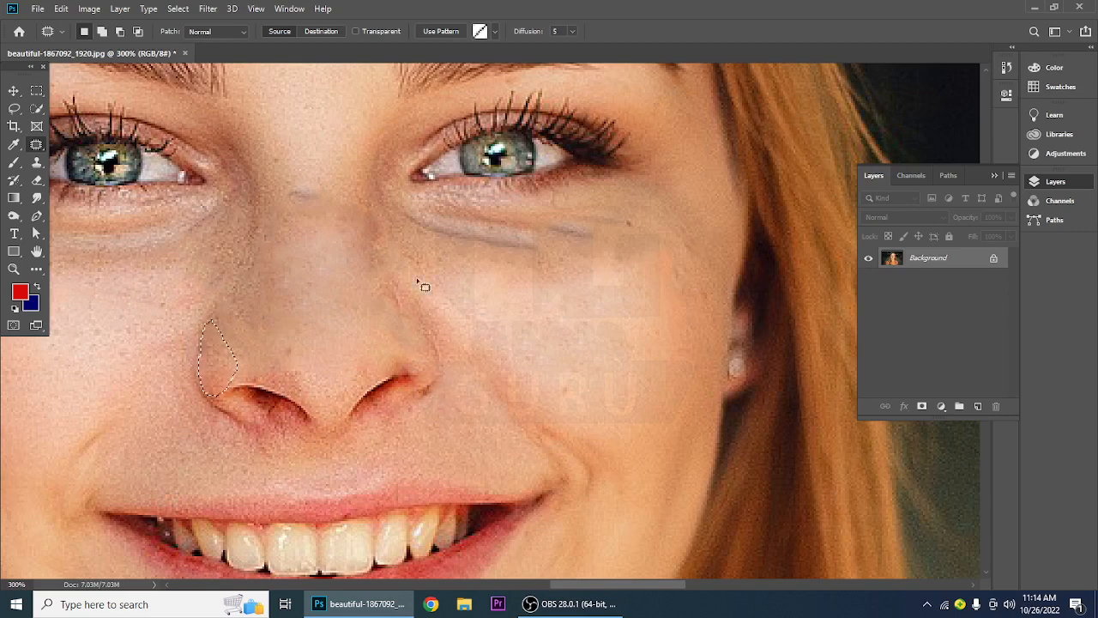
mouse_move(298, 175)
mouse_down()
mouse_move(333, 247)
mouse_move(368, 244)
mouse_move(357, 176)
mouse_move(300, 173)
mouse_up()
mouse_move(334, 214)
mouse_down()
mouse_move(561, 320)
mouse_move(567, 335)
mouse_up()
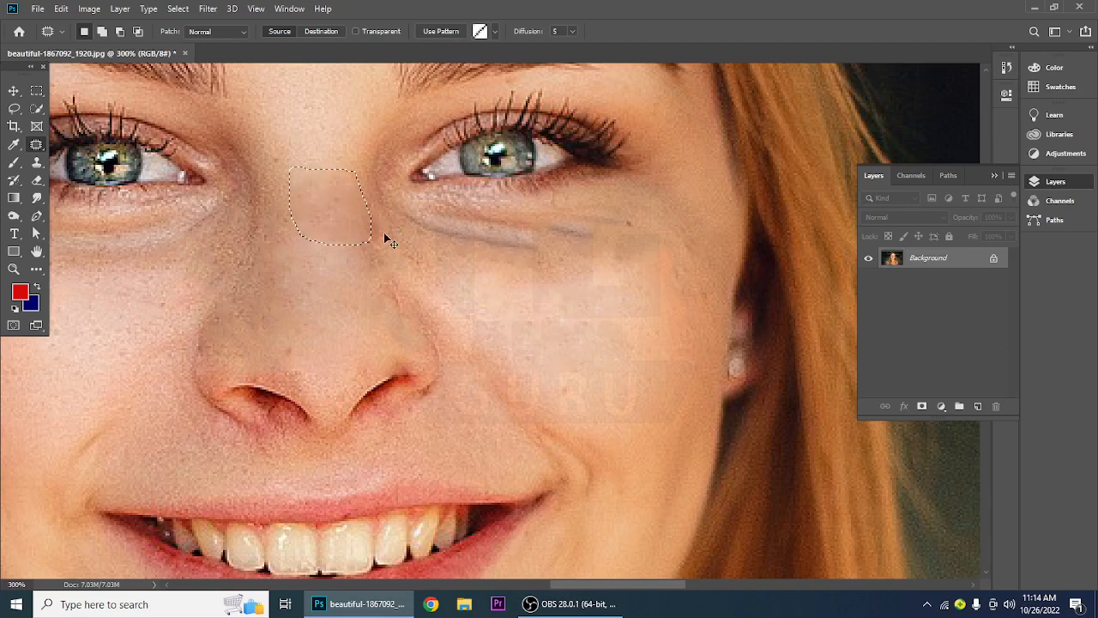
key(ctrl+d)
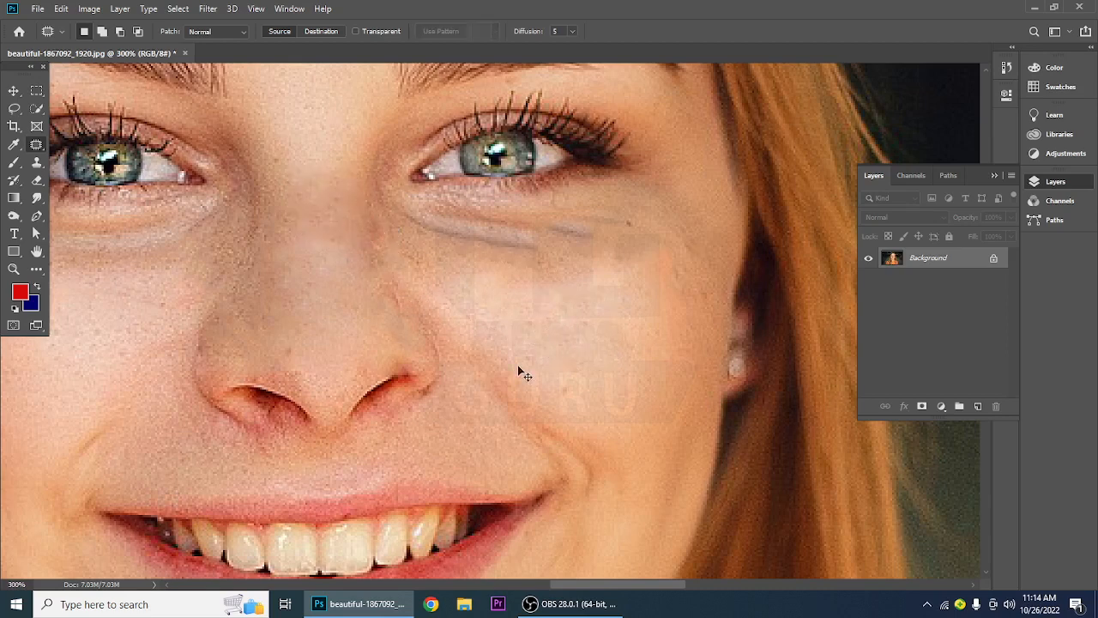
Duplicate the retouched Background layer
key(ctrl+0)
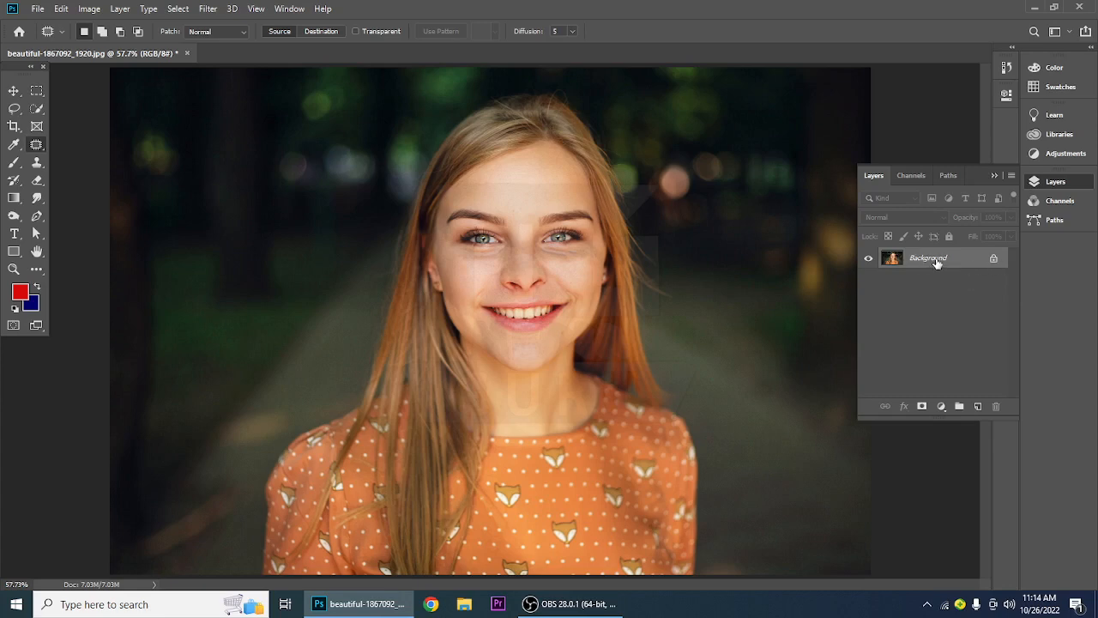
key(ctrl+j)
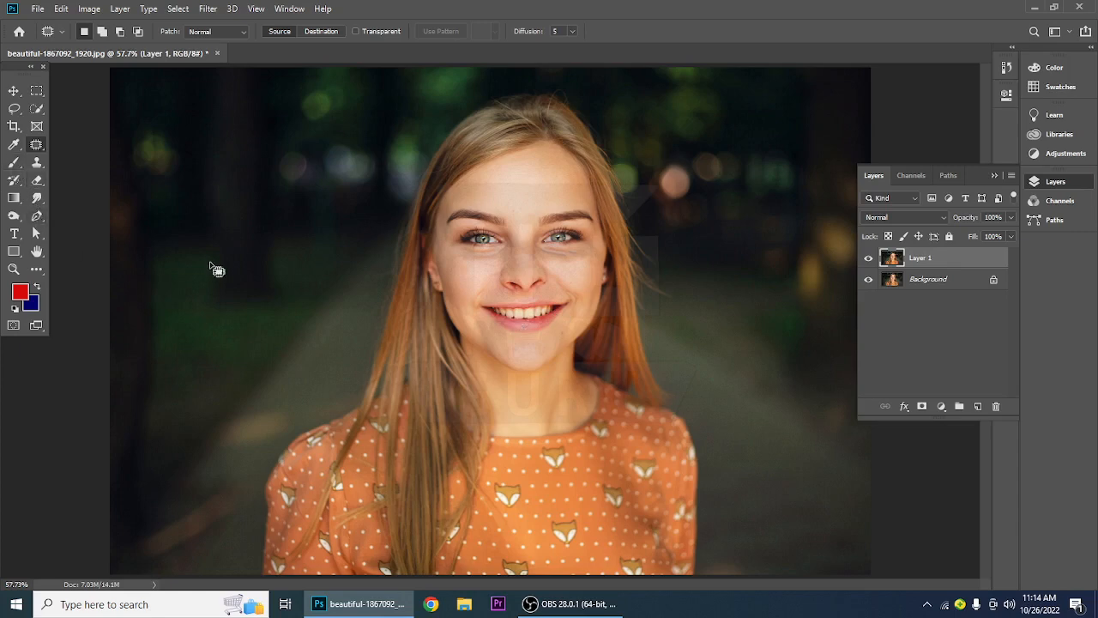
Create a new layer above the duplicated portrait, name it lens, and set its blend mode to Overlay
key(ctrl+plus)
key(ctrl+plus)
key(ctrl+plus)
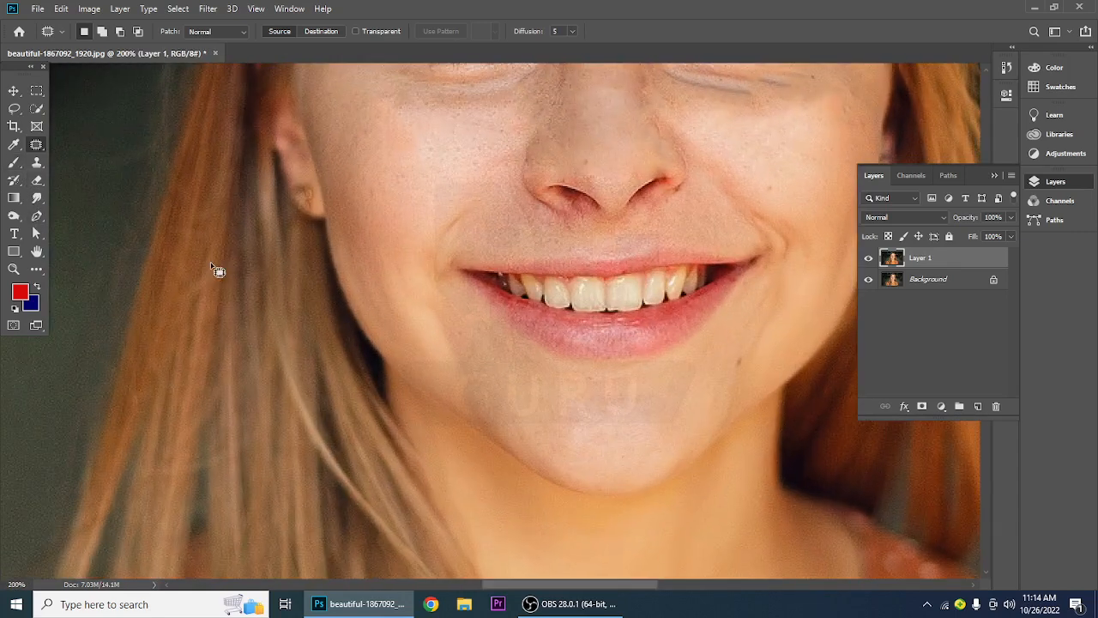
drag(210, 261, 54, 386)
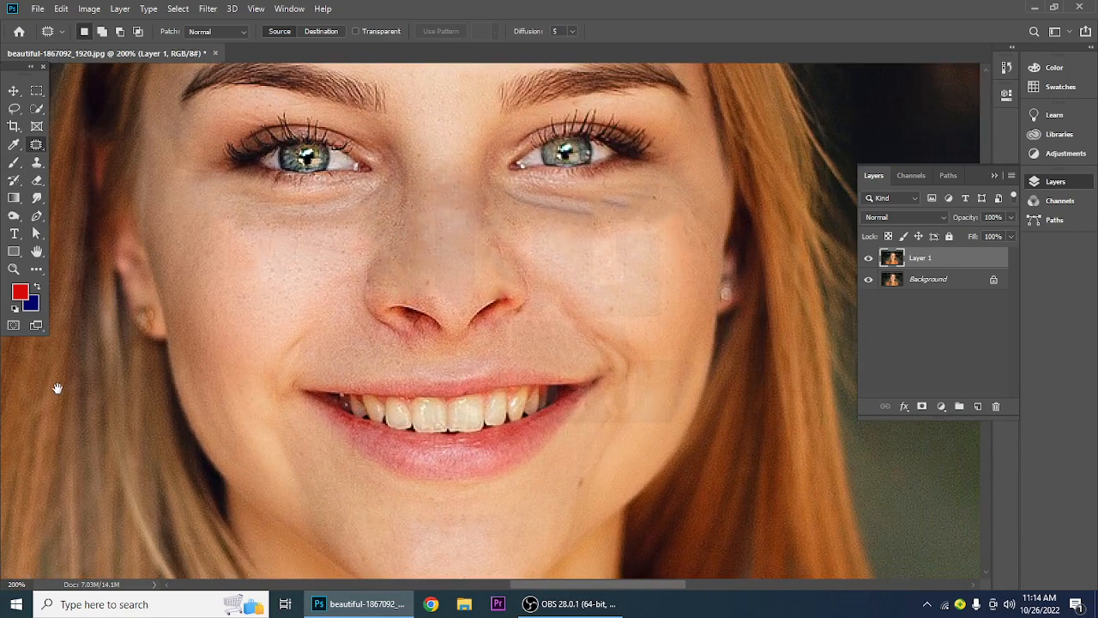
click(978, 407)
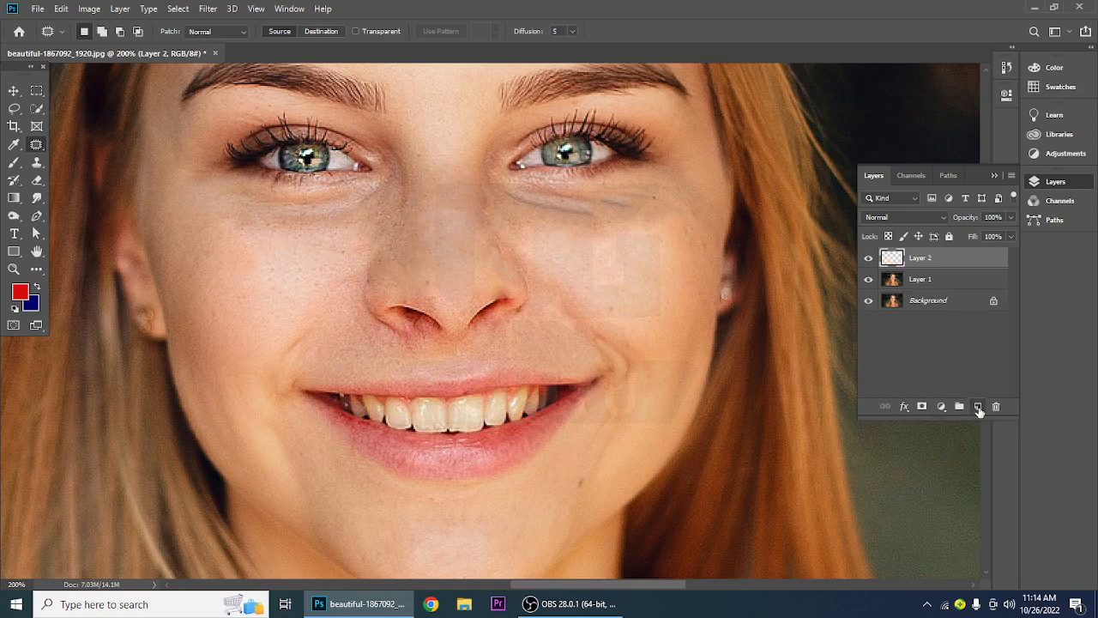
double_click(920, 259)
key(Return)
click(889, 218)
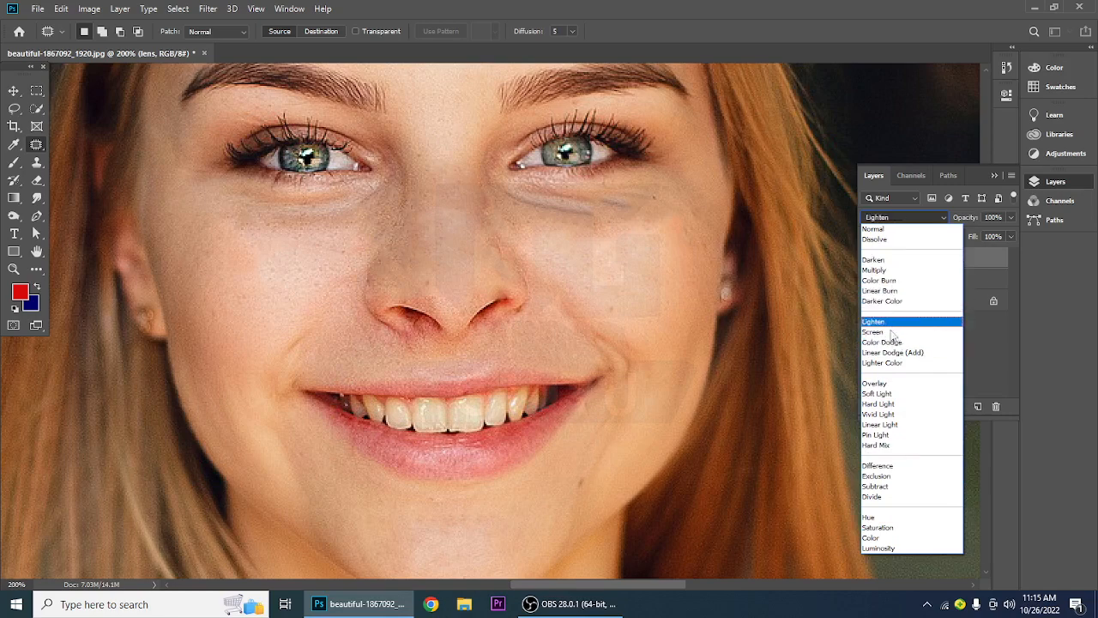
click(878, 385)
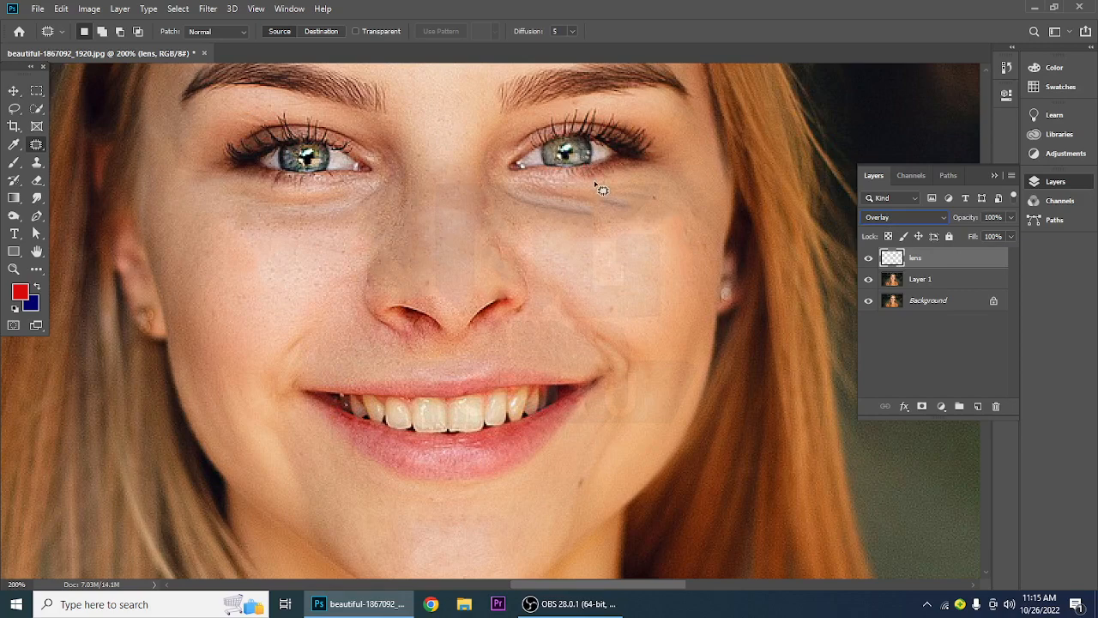
Set up the Brush tool with a soft round tip and Normal painting mode for colouring the eyes
key(ctrl+plus)
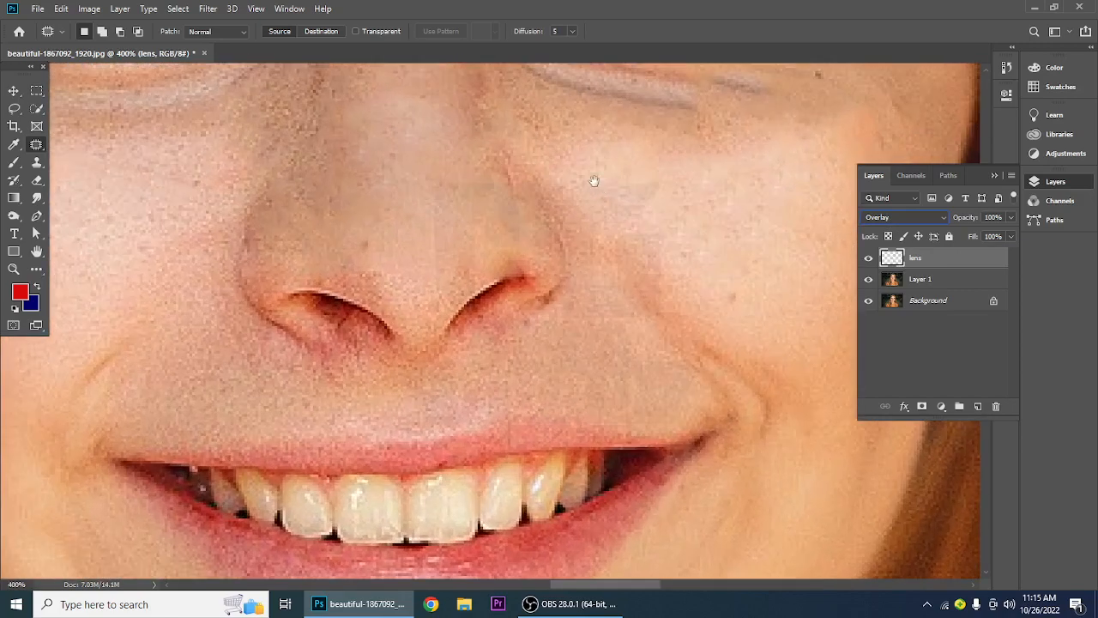
drag(596, 179, 541, 507)
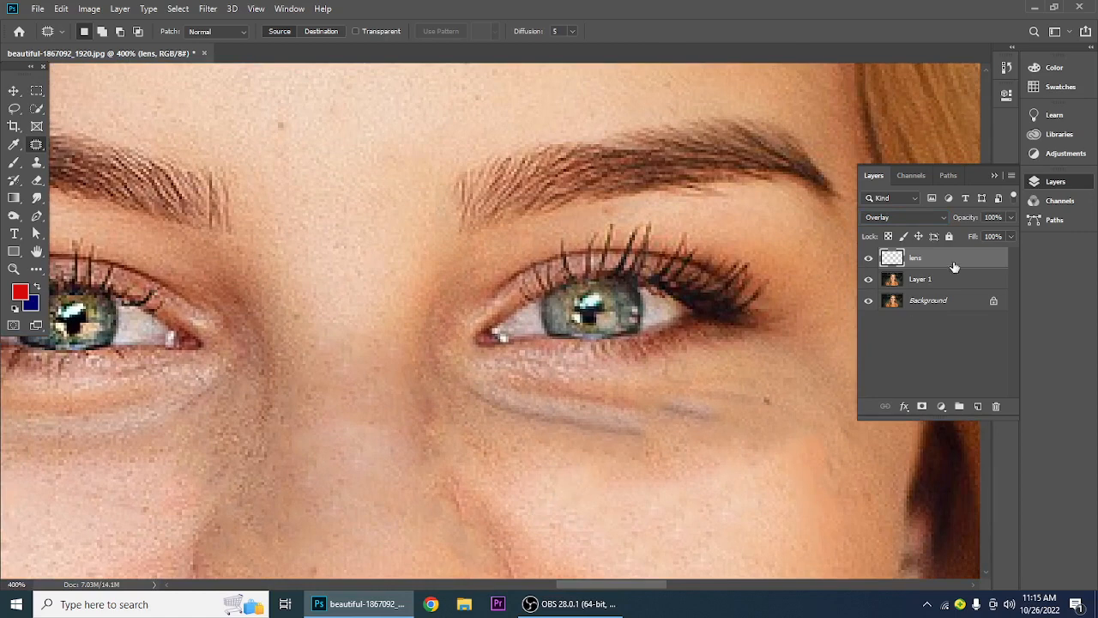
click(14, 163)
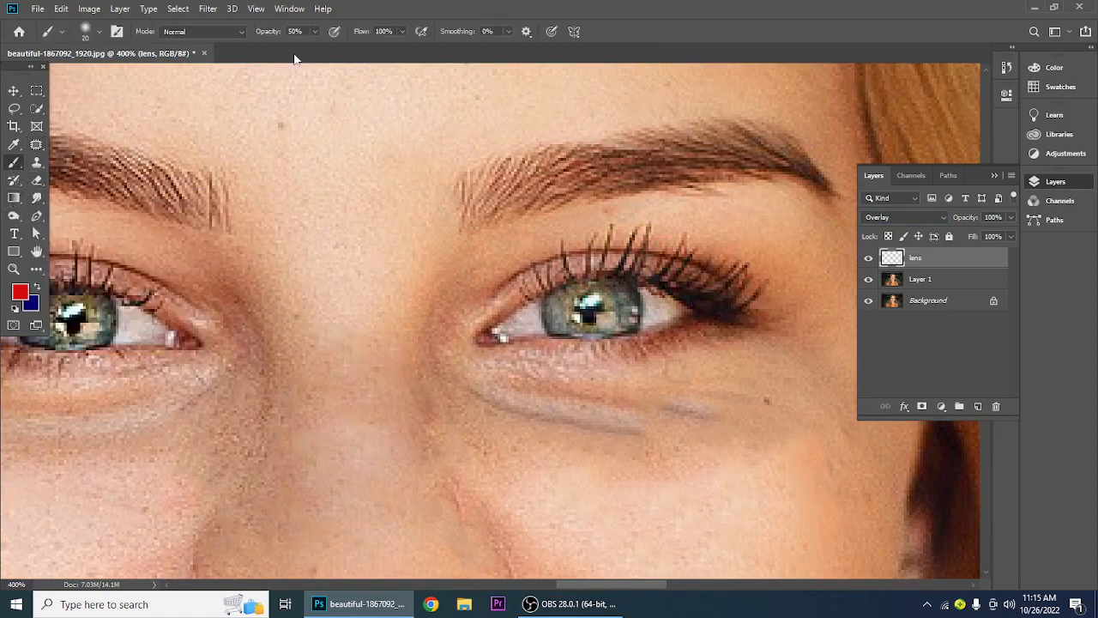
click(100, 33)
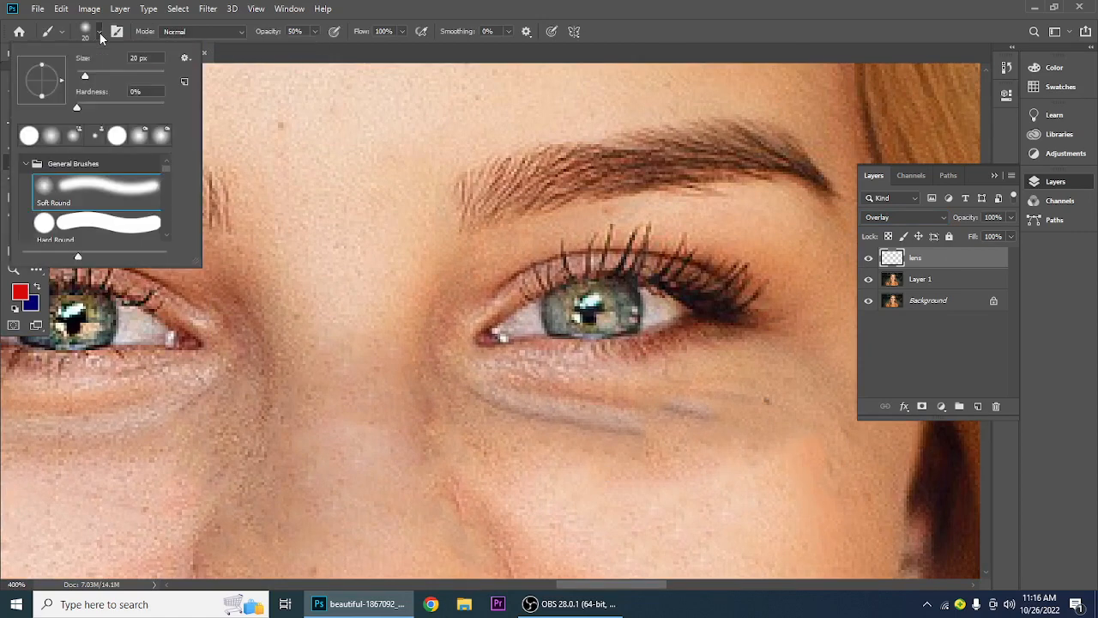
double_click(54, 141)
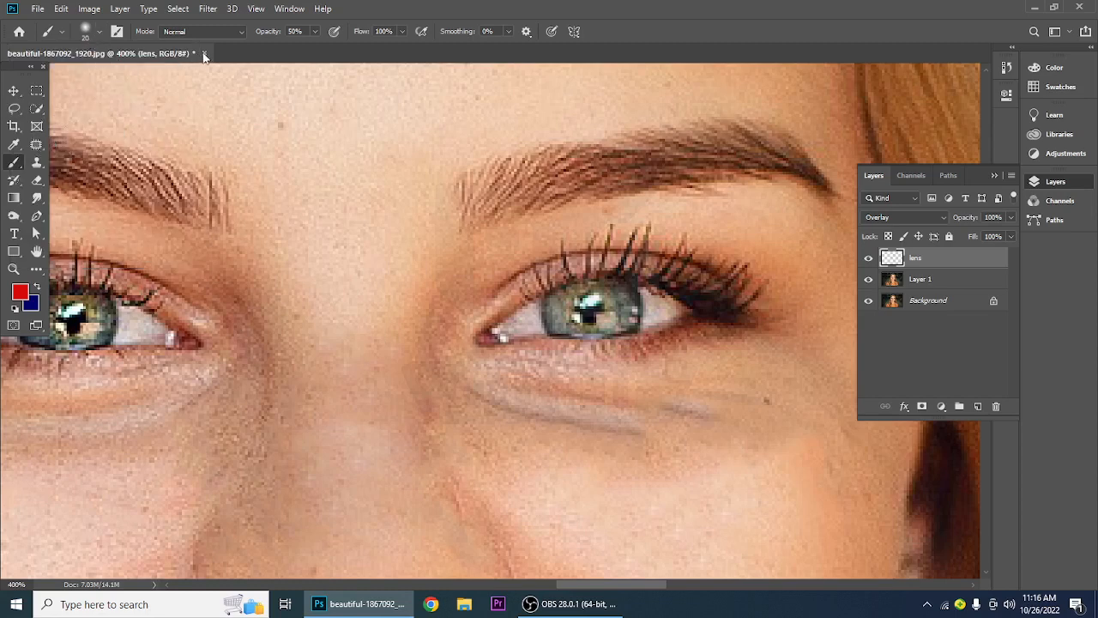
click(243, 32)
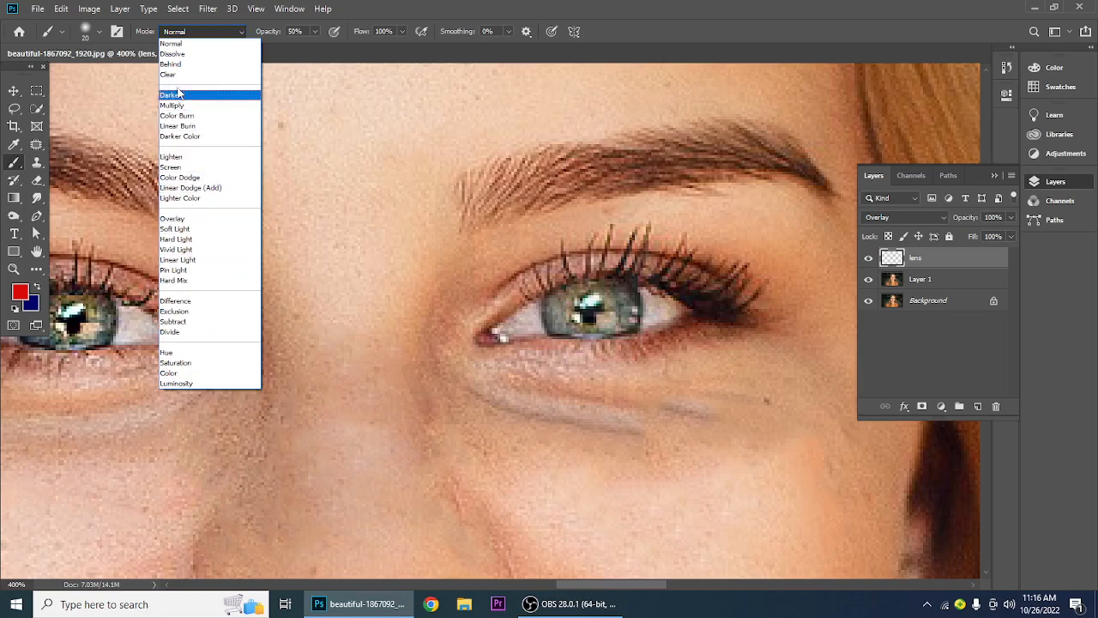
click(177, 43)
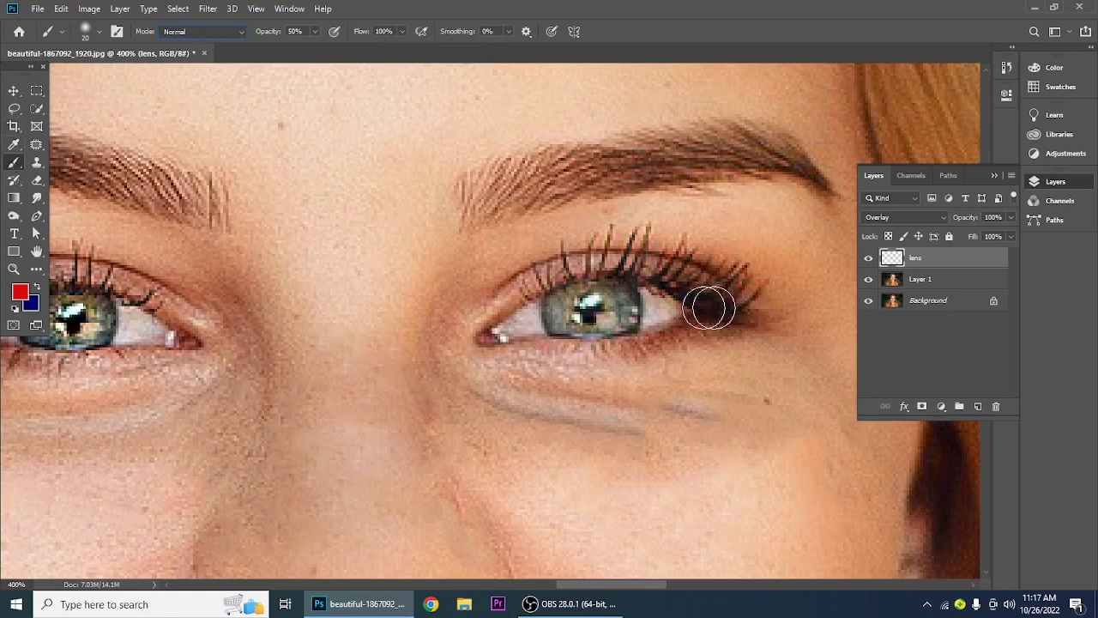
Set the foreground colour to golden yellow d9a109
click(20, 292)
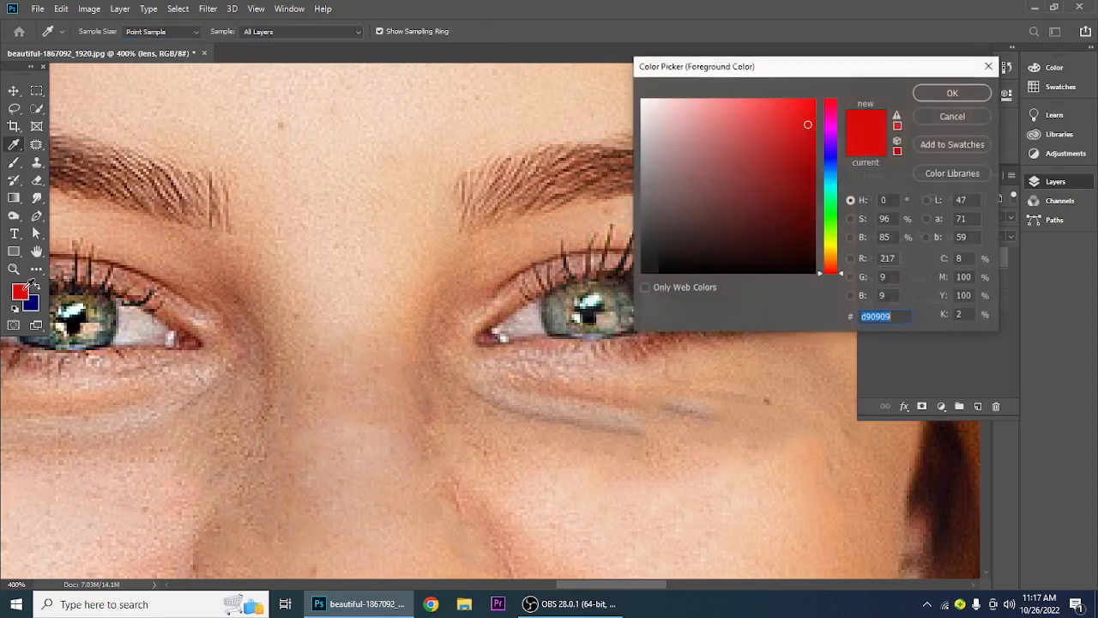
click(835, 182)
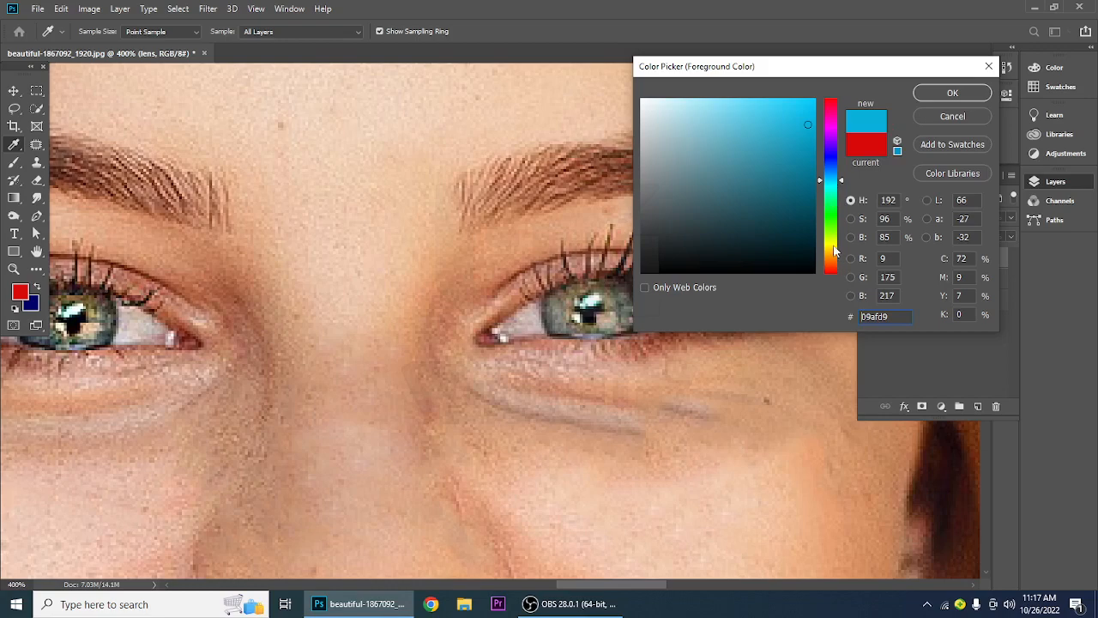
drag(835, 250, 836, 255)
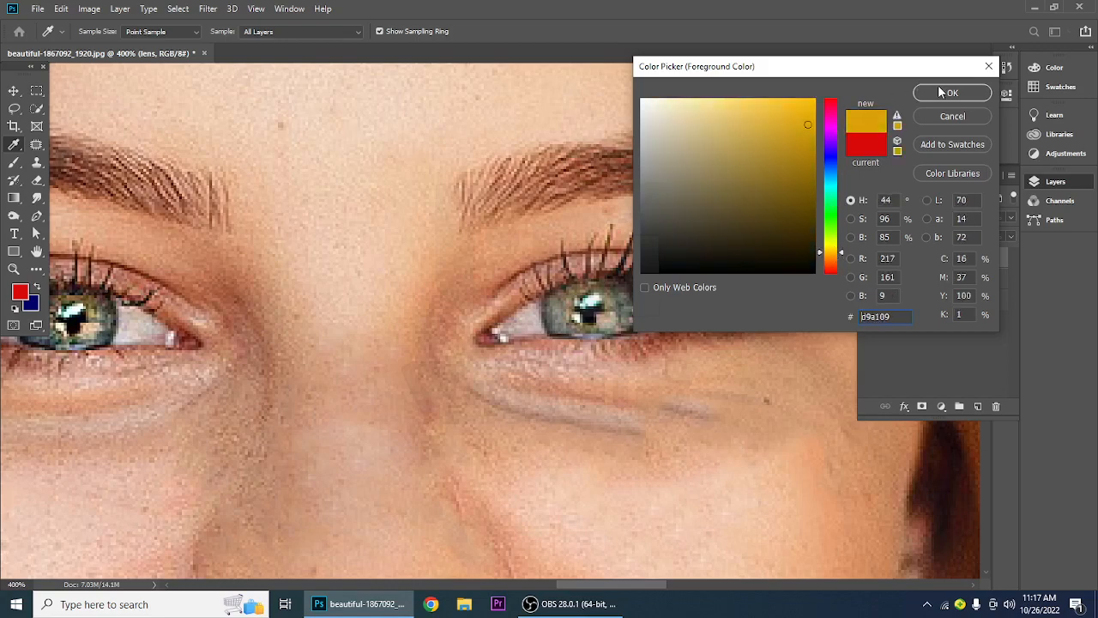
click(943, 93)
Paint both irises golden yellow on the lens layer
mouse_move(554, 328)
mouse_down()
mouse_move(557, 298)
mouse_move(568, 314)
mouse_move(600, 299)
mouse_move(624, 303)
mouse_move(631, 316)
mouse_move(565, 316)
mouse_move(575, 304)
mouse_up()
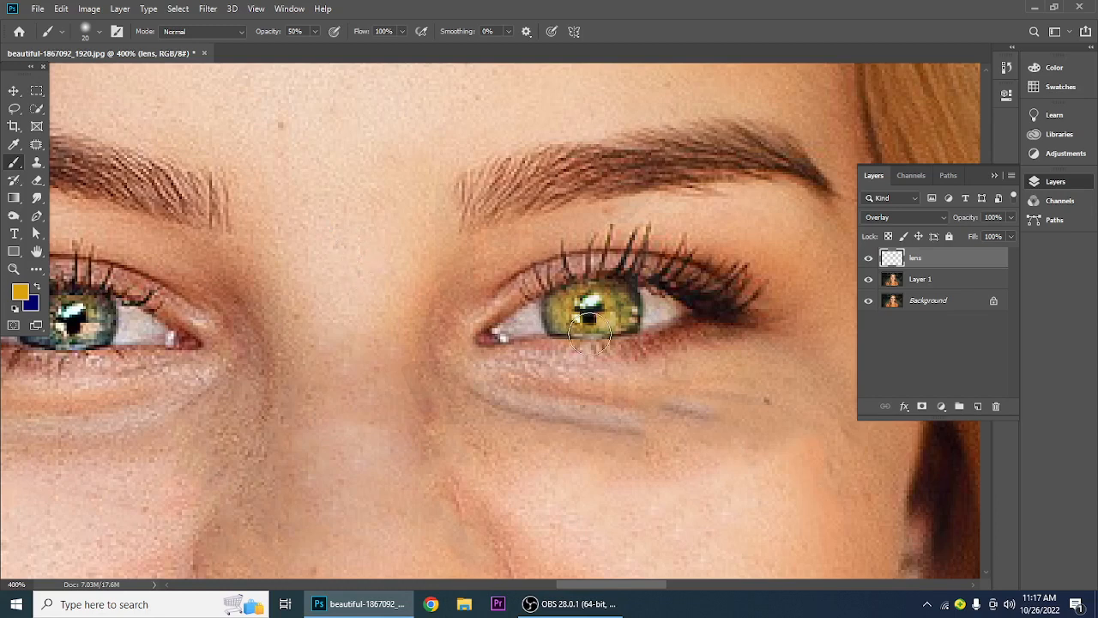
drag(422, 368, 506, 374)
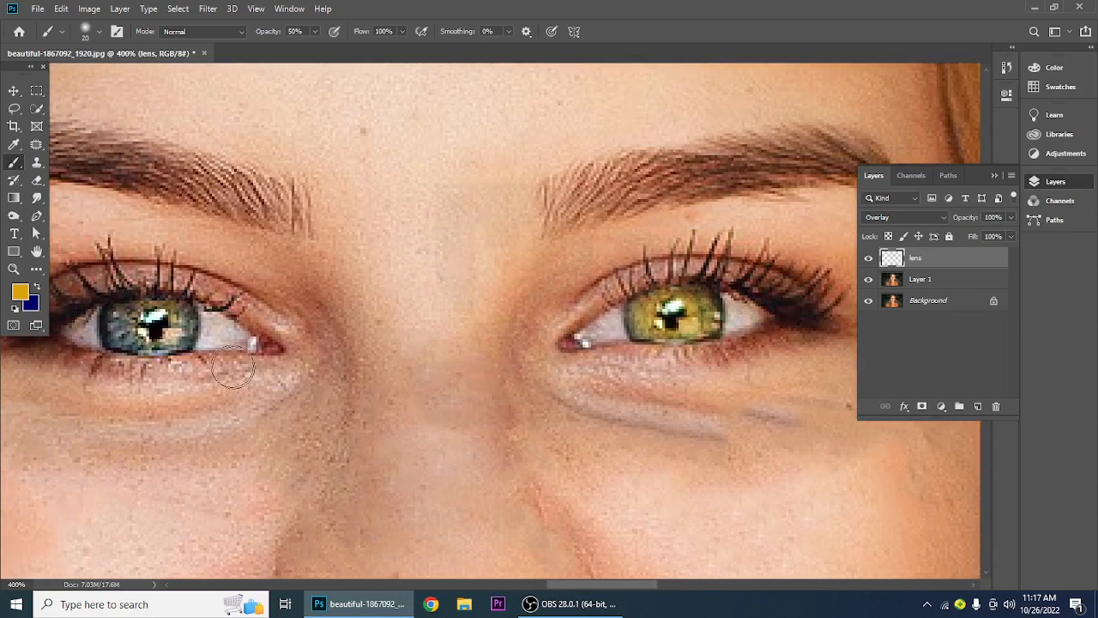
mouse_move(134, 318)
mouse_down()
mouse_move(125, 333)
mouse_move(155, 342)
mouse_move(181, 331)
mouse_move(124, 322)
mouse_move(121, 337)
mouse_move(169, 349)
mouse_up()
mouse_move(734, 319)
mouse_down()
mouse_move(634, 310)
mouse_move(677, 325)
mouse_move(704, 310)
mouse_up()
mouse_move(178, 312)
mouse_down()
mouse_move(150, 312)
mouse_move(121, 334)
mouse_move(167, 343)
mouse_move(180, 322)
mouse_up()
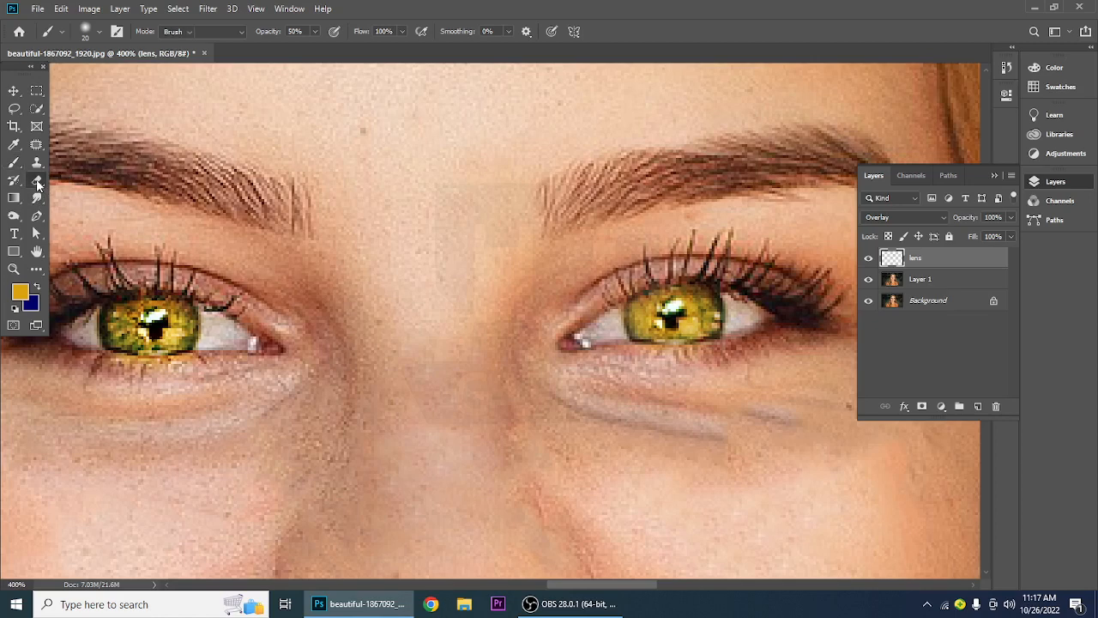
Erase the yellow paint that spills onto the lower eyelid of the image-left eye with the Eraser Tool
drag(37, 180, 92, 182)
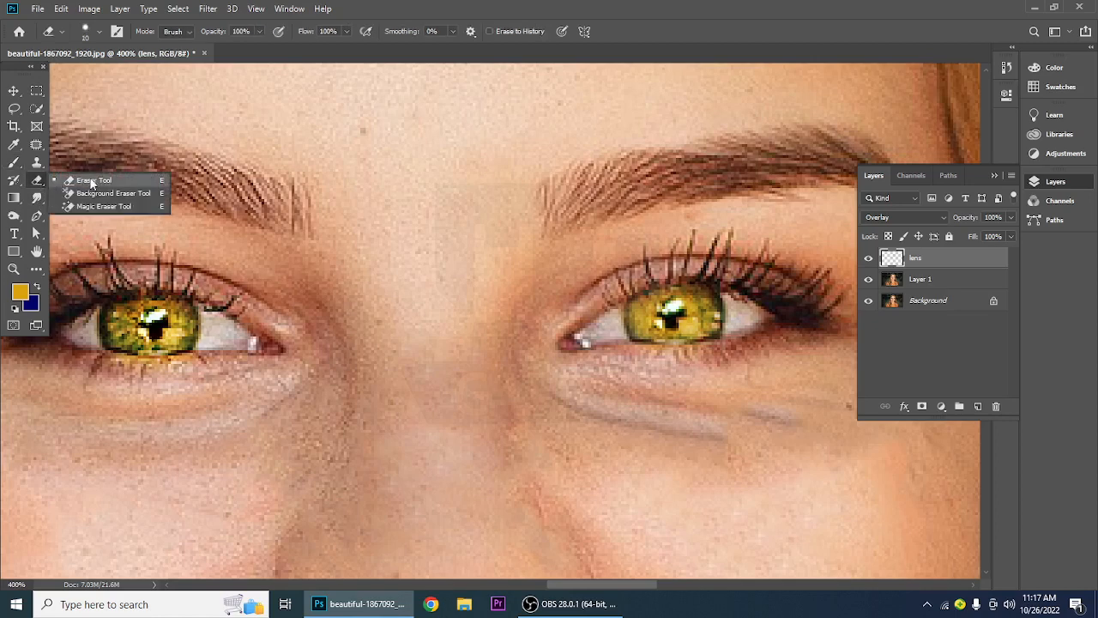
click(91, 181)
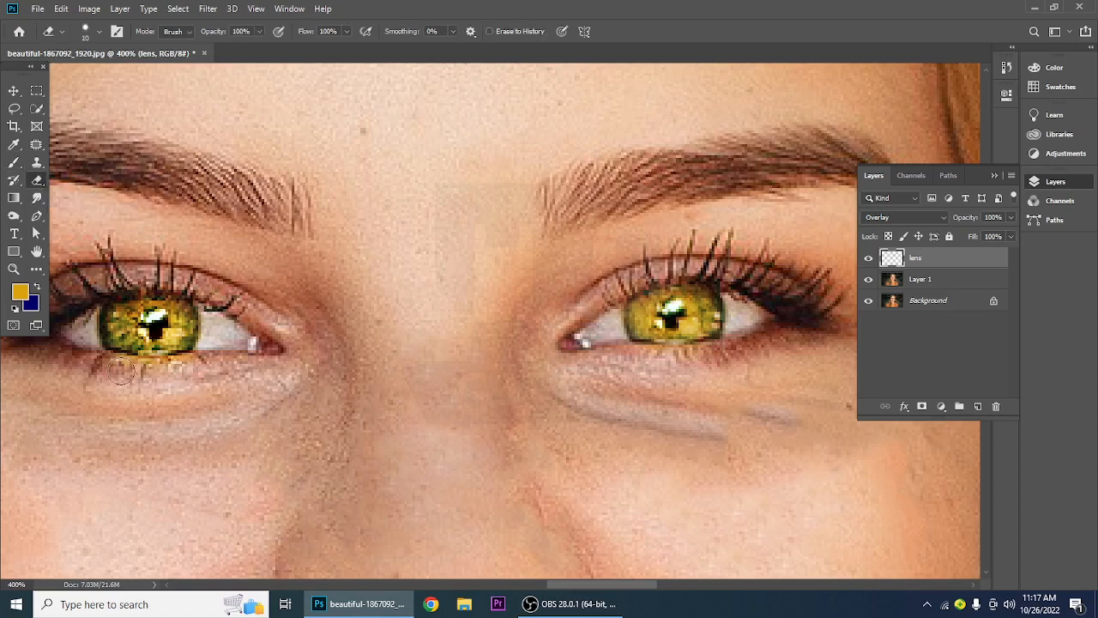
mouse_move(121, 371)
mouse_down()
mouse_move(207, 367)
mouse_move(83, 373)
mouse_up()
drag(158, 372, 228, 372)
Set the foreground colour to bright orange ff5c03
click(20, 293)
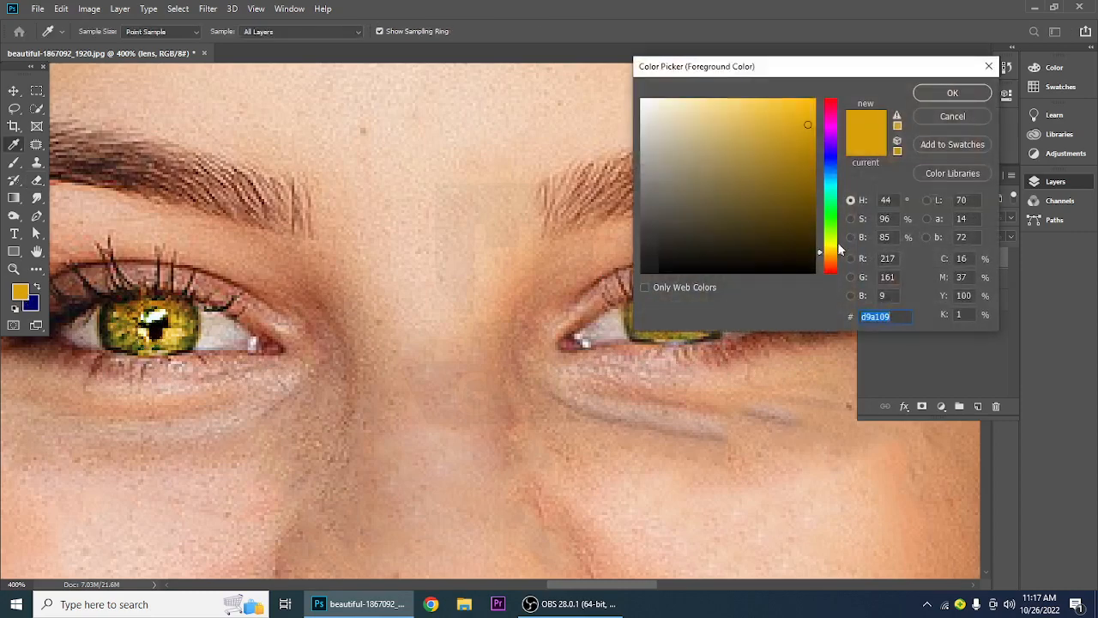
drag(837, 262, 838, 265)
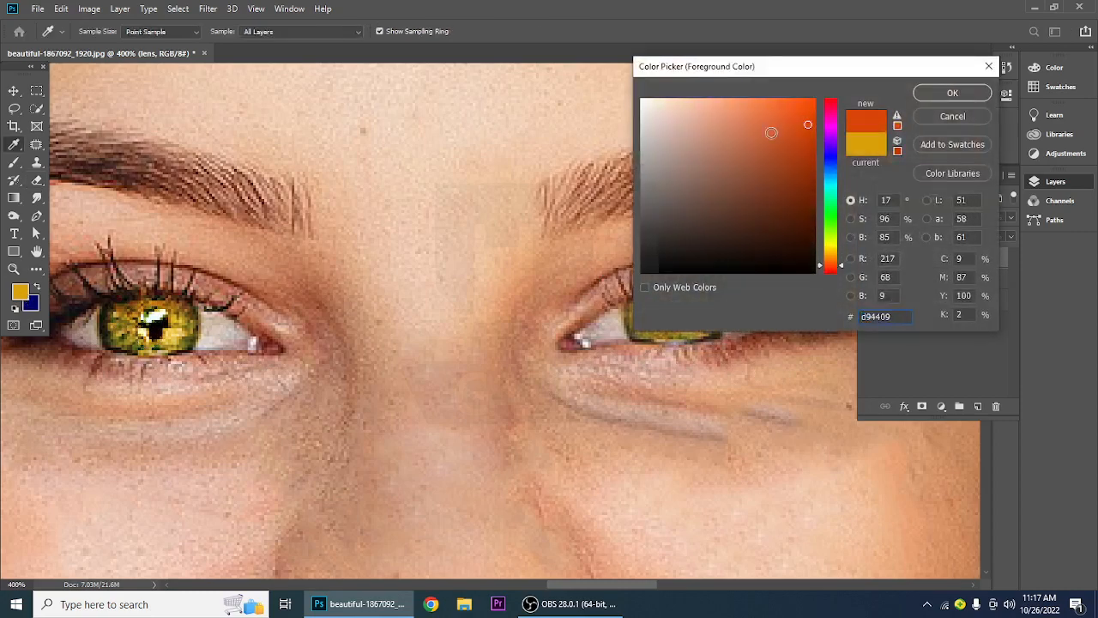
drag(799, 115, 817, 100)
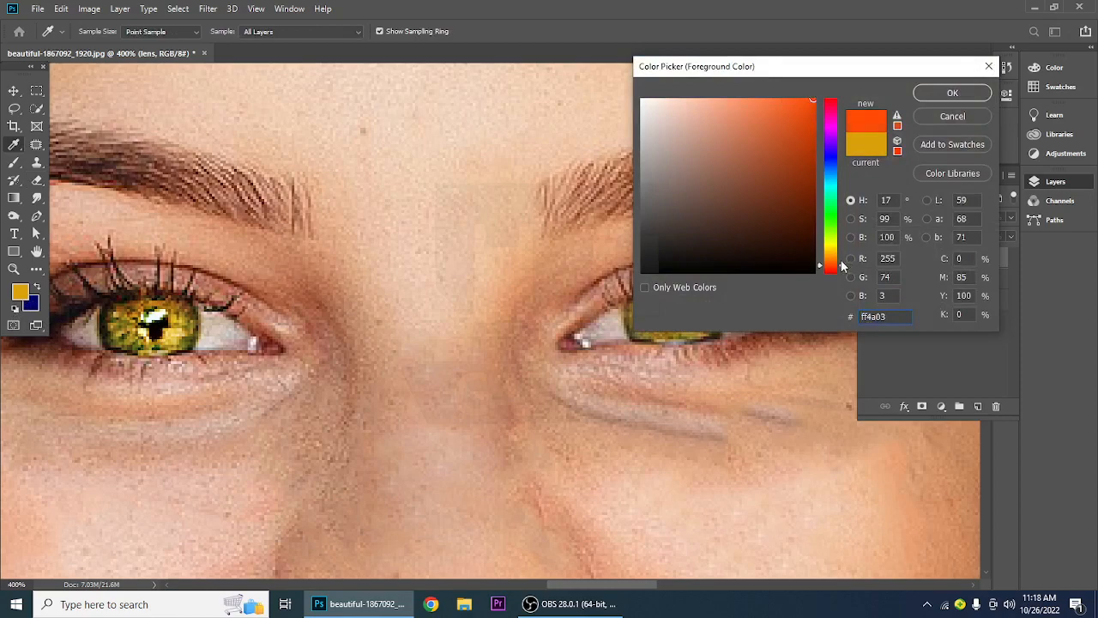
drag(842, 267, 831, 268)
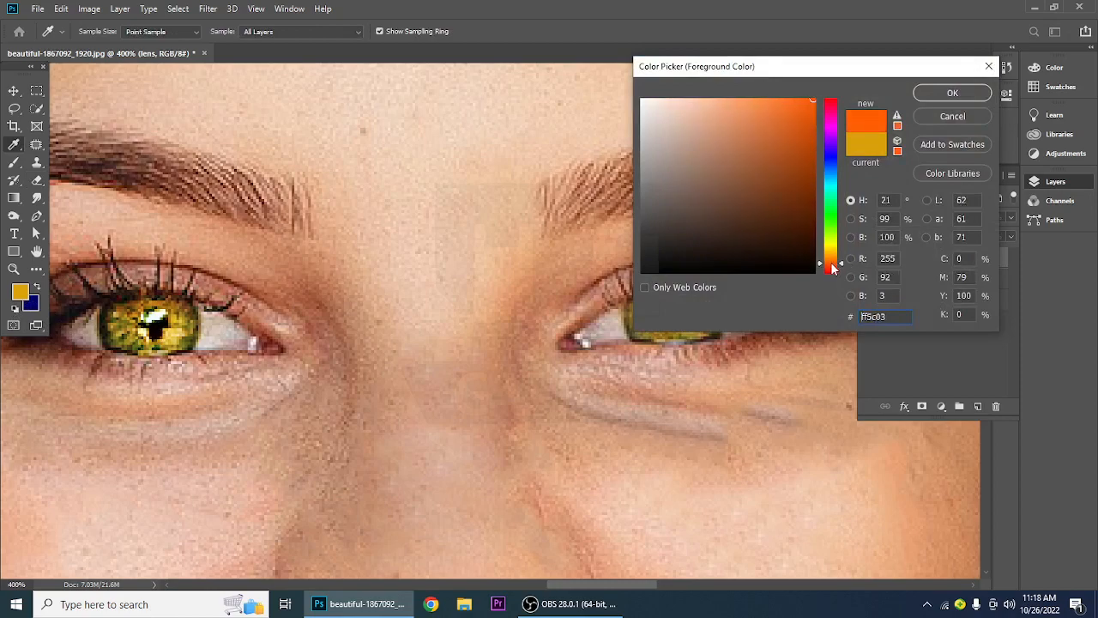
click(952, 93)
Reduce the Eraser Tool's size to 7
key(e)
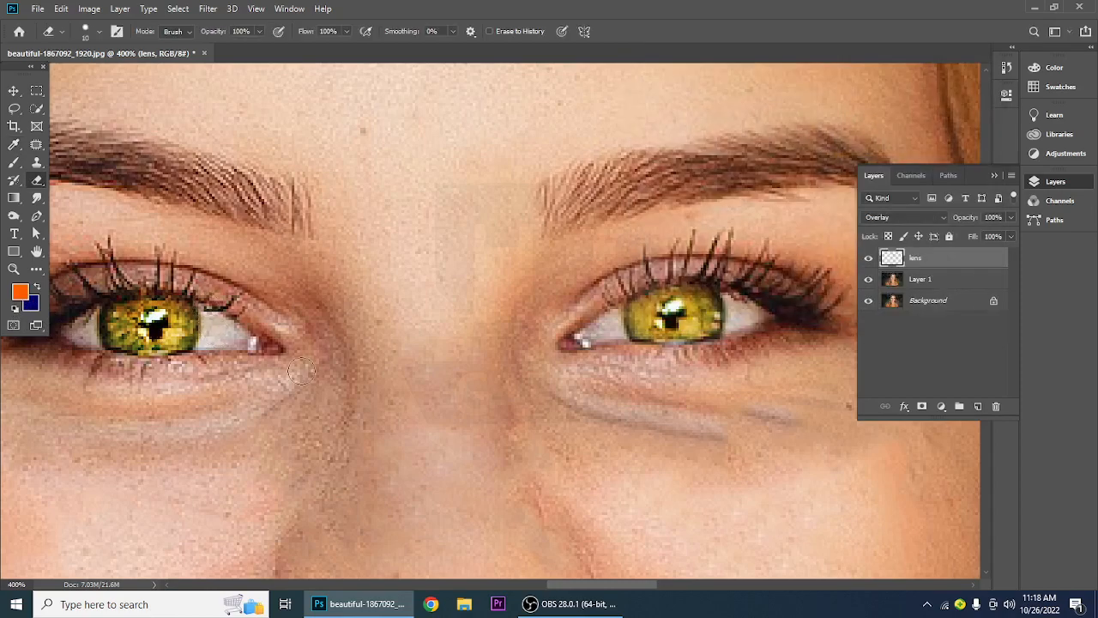
key(bracketleft)
key(bracketleft)
key(bracketleft)
key(bracketright)
key(bracketright)
key(bracketright)
key(bracketright)
key(bracketright)
key(bracketright)
key(bracketleft)
key(bracketleft)
key(bracketleft)
key(bracketleft)
key(bracketleft)
key(bracketleft)
mouse_move(113, 312)
mouse_down()
mouse_move(111, 336)
mouse_move(142, 348)
mouse_move(113, 330)
mouse_up()
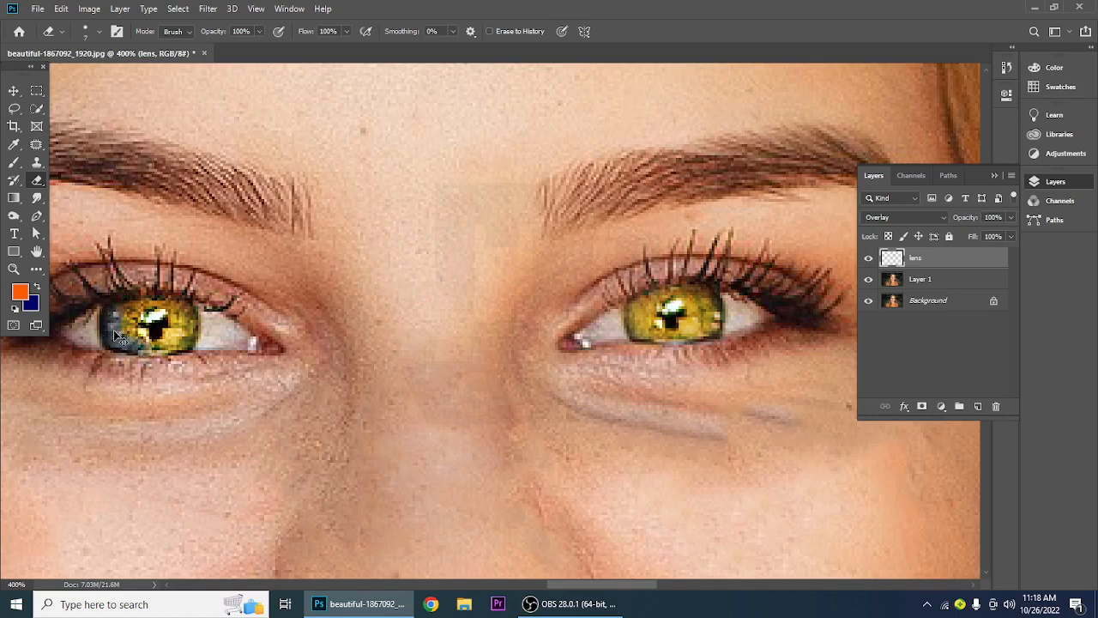
key(ctrl+z)
key(ctrl+z)
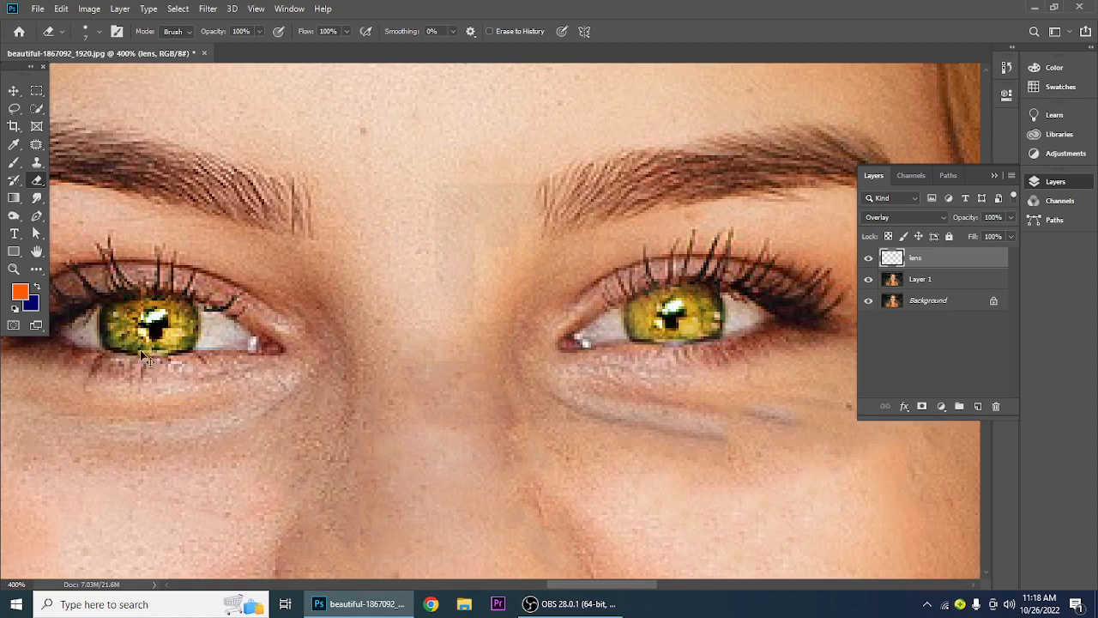
Reduce the brush size to 9, paint orange over both irises, and erase the orange spill along the lower eyelids
click(14, 164)
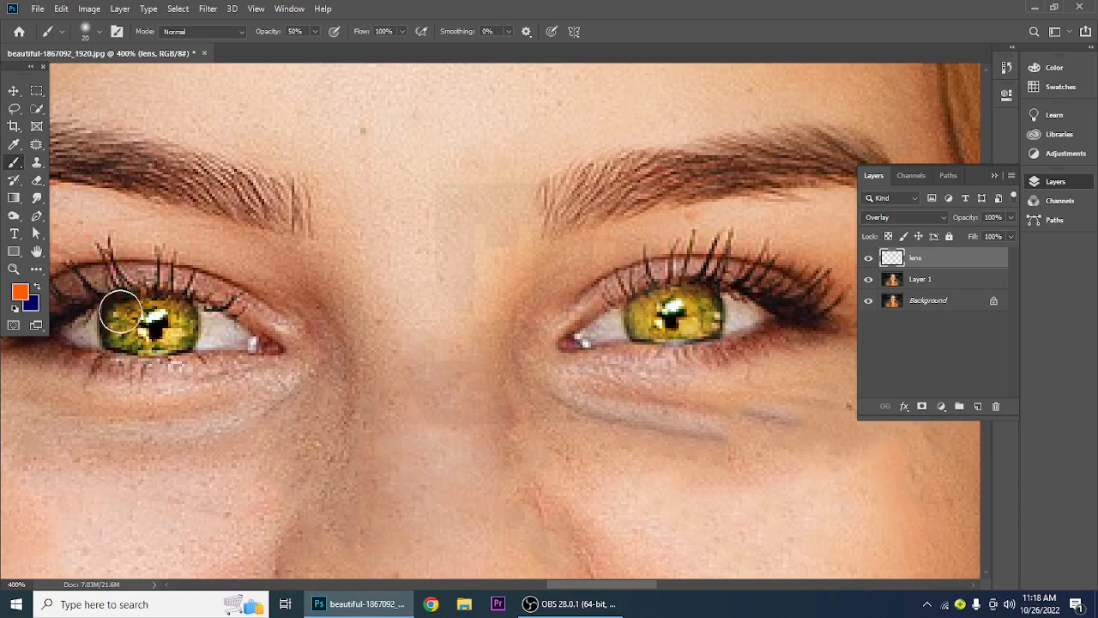
key(bracketleft)
key(bracketleft)
key(bracketleft)
mouse_move(122, 305)
mouse_down()
mouse_move(129, 350)
mouse_move(170, 351)
mouse_move(190, 331)
mouse_move(181, 307)
mouse_move(119, 300)
mouse_move(115, 327)
mouse_move(130, 347)
mouse_move(190, 352)
mouse_move(167, 352)
mouse_move(193, 341)
mouse_move(195, 314)
mouse_up()
mouse_move(696, 290)
mouse_down()
mouse_move(641, 299)
mouse_move(633, 328)
mouse_move(689, 345)
mouse_move(720, 322)
mouse_move(717, 293)
mouse_move(637, 296)
mouse_move(649, 340)
mouse_move(682, 343)
mouse_move(715, 324)
mouse_move(711, 299)
mouse_up()
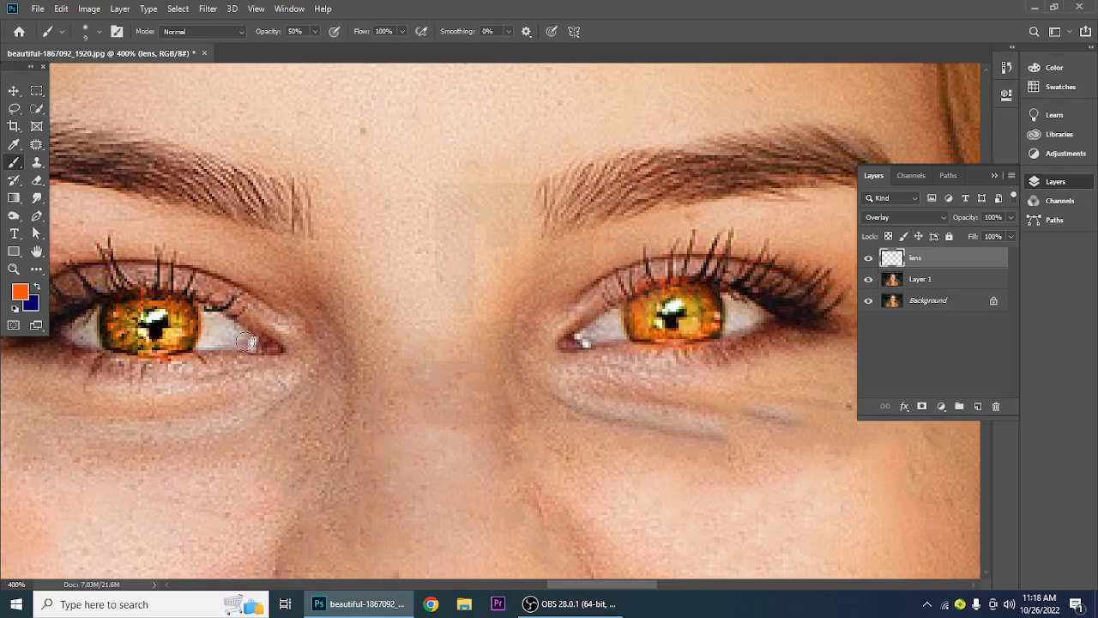
mouse_move(176, 339)
mouse_down()
mouse_move(192, 318)
mouse_move(180, 342)
mouse_move(142, 352)
mouse_move(112, 342)
mouse_move(109, 309)
mouse_move(178, 302)
mouse_move(193, 312)
mouse_up()
click(37, 180)
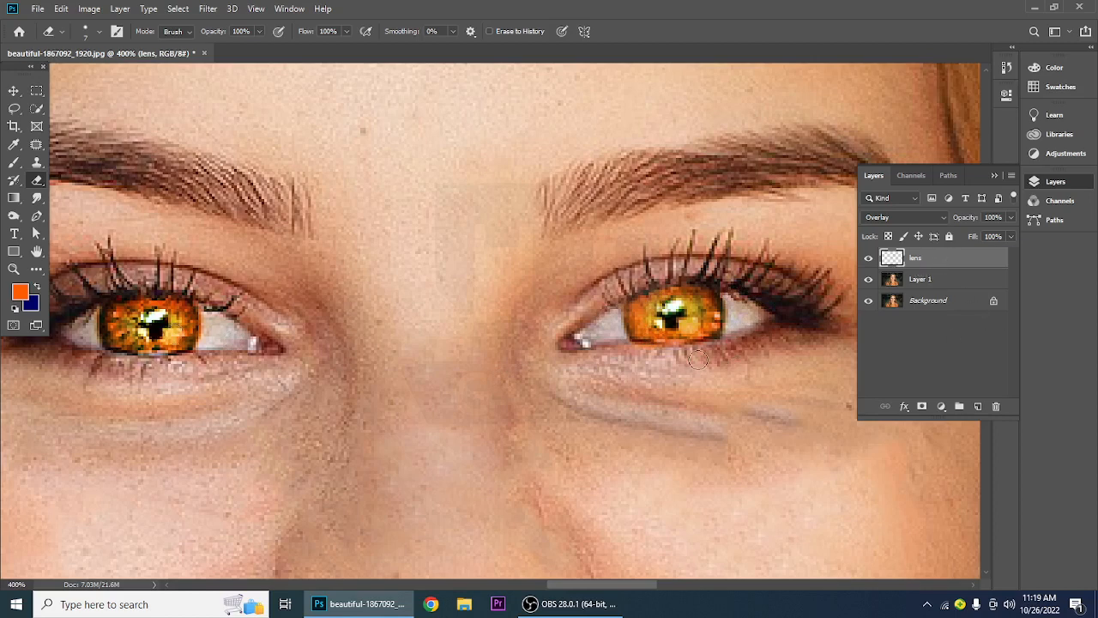
click(566, 604)
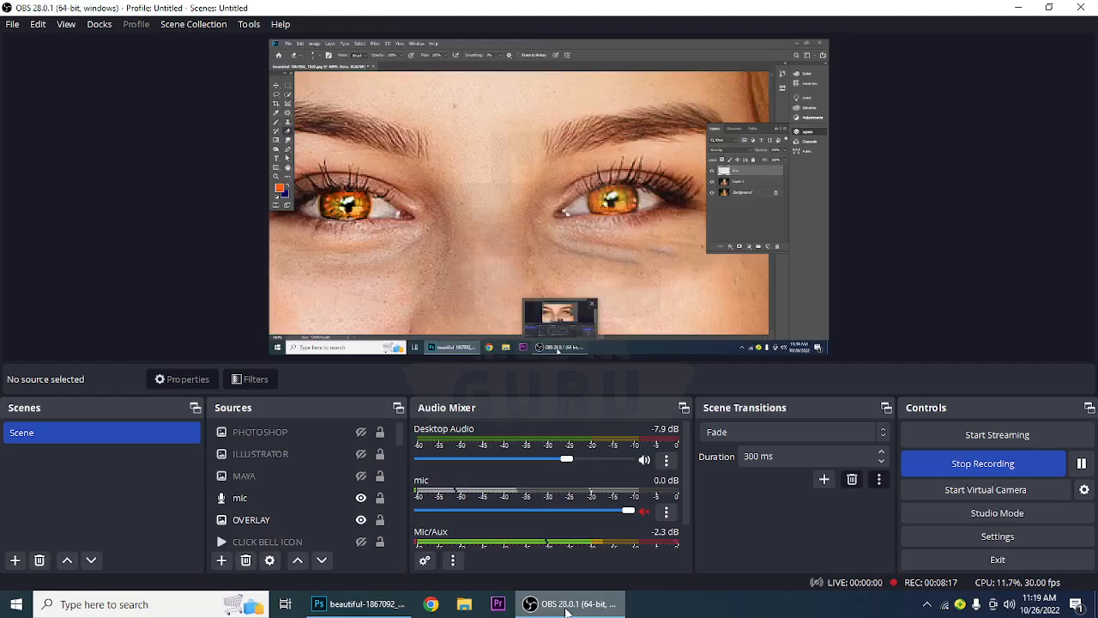
click(566, 606)
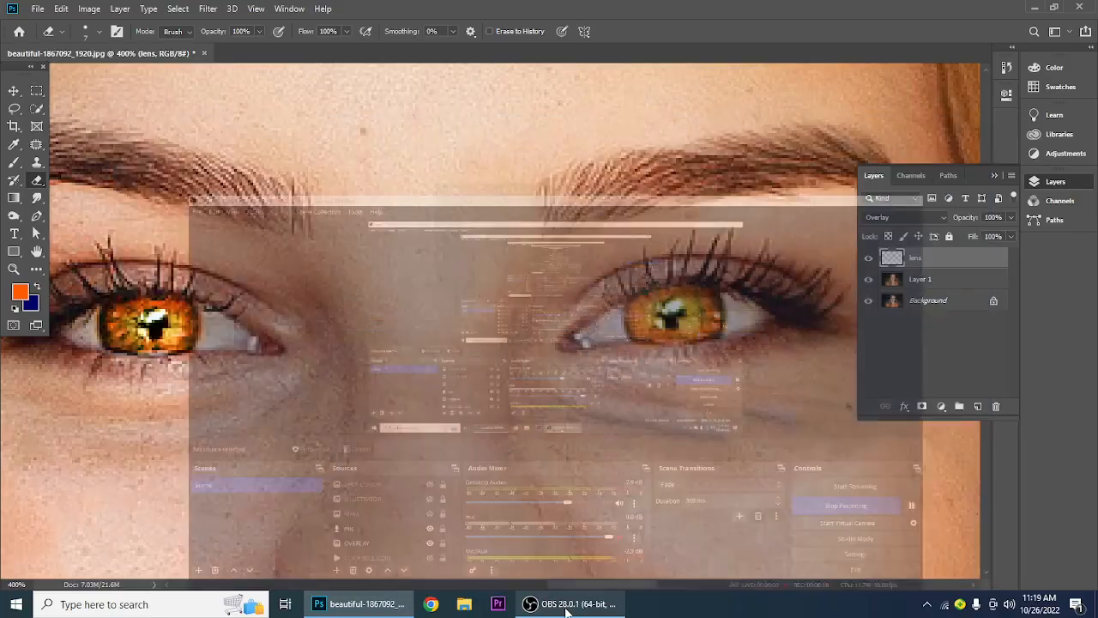
Shift the hue of the lens layer to +180 with Hue/Saturation
key(ctrl+u)
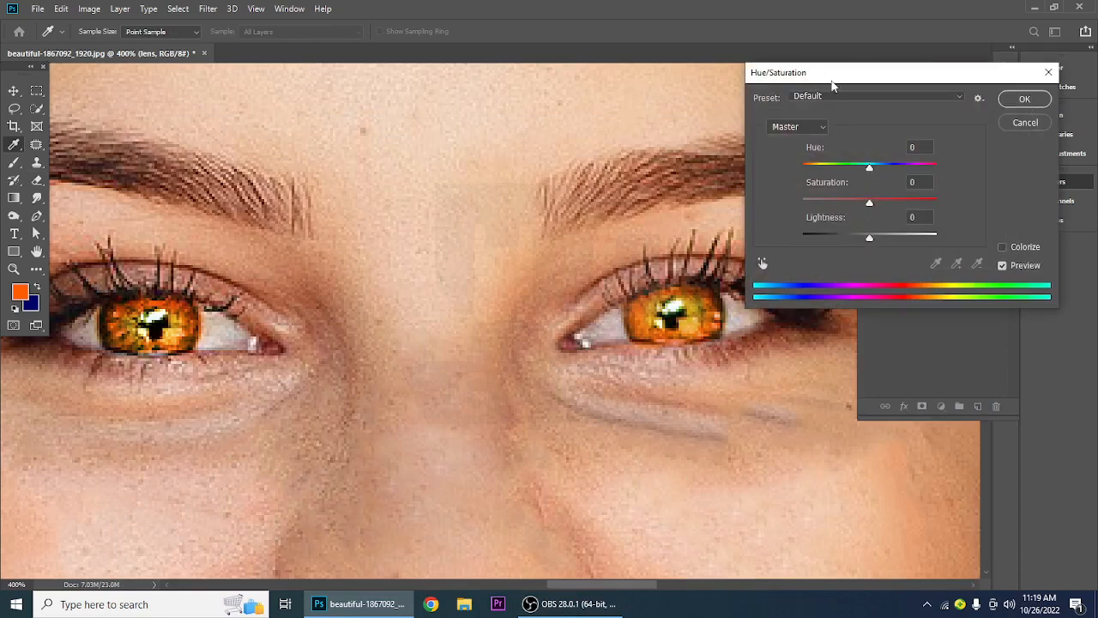
drag(832, 86, 383, 91)
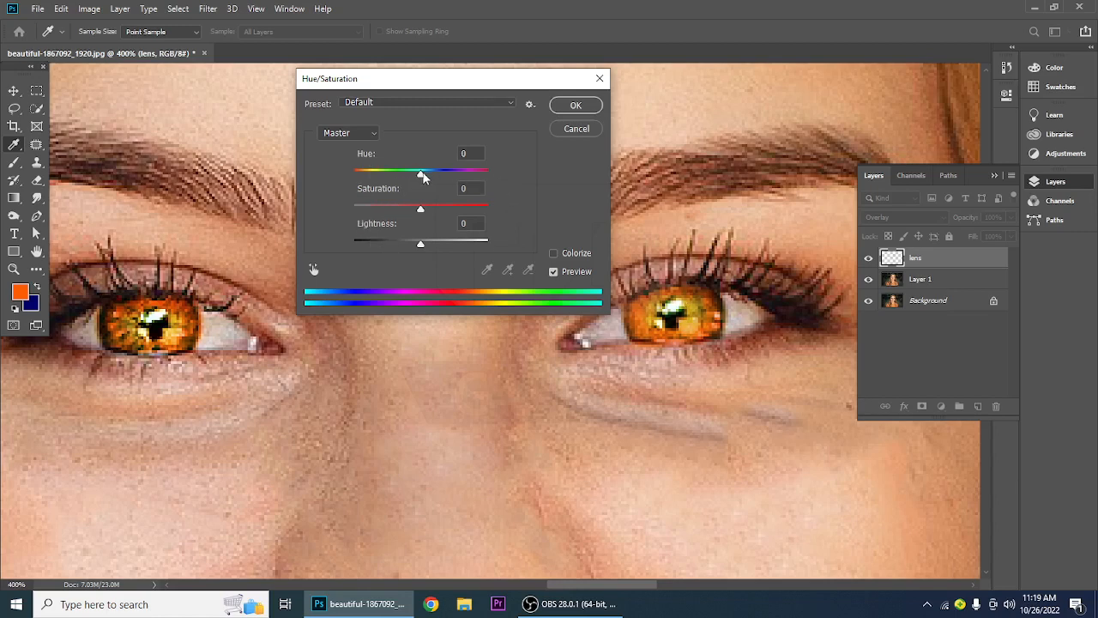
drag(423, 176, 491, 196)
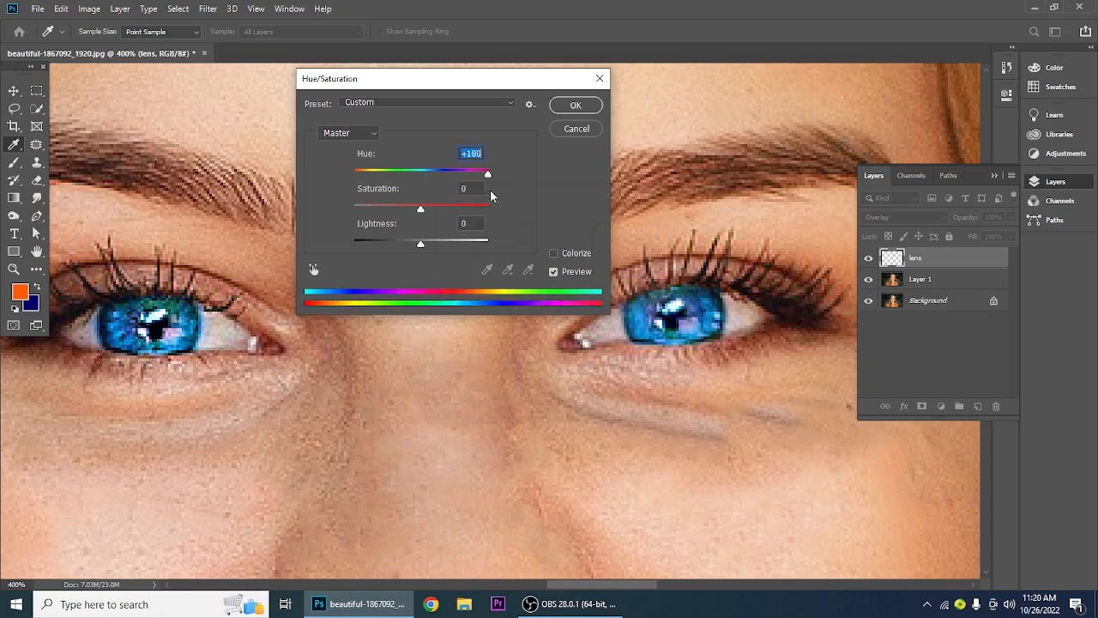
click(575, 106)
Erase the blue colour over the pupil of the image-right eye with the Eraser Tool
key(e)
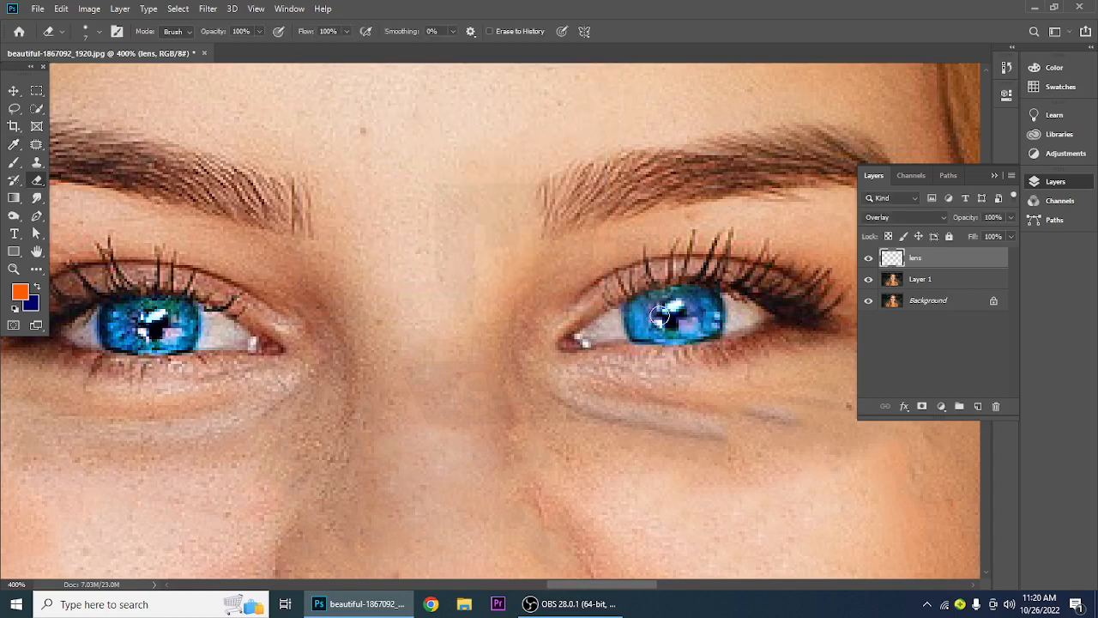
click(677, 323)
drag(666, 319, 653, 317)
Reduce the lens layer's opacity to 46%
click(1010, 220)
mouse_move(961, 238)
mouse_down()
mouse_move(947, 238)
mouse_move(977, 233)
mouse_up()
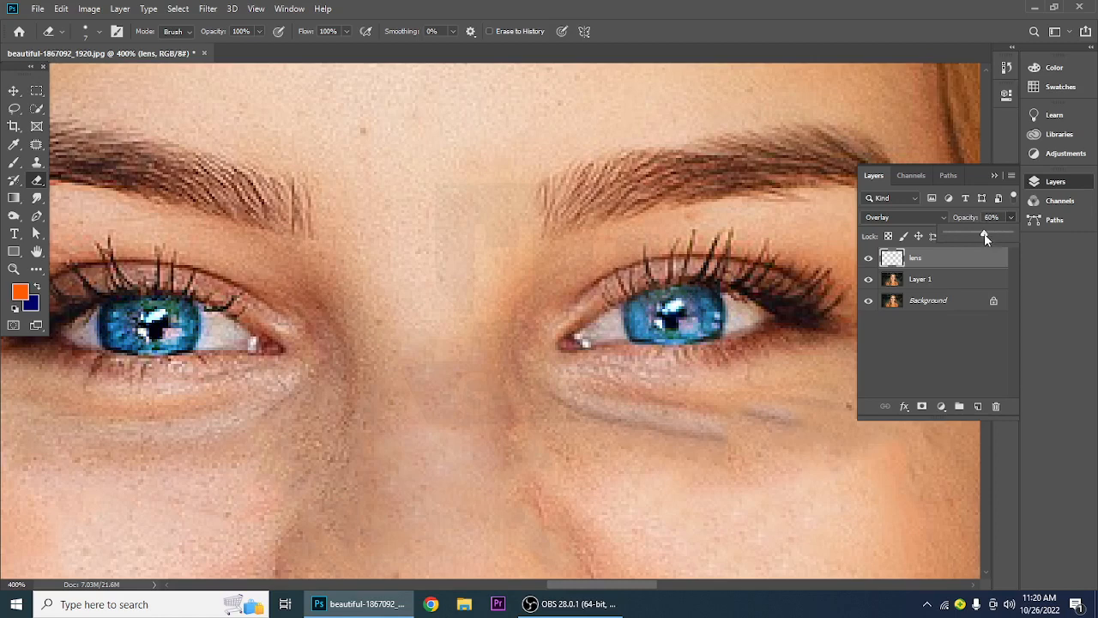
drag(984, 239, 976, 239)
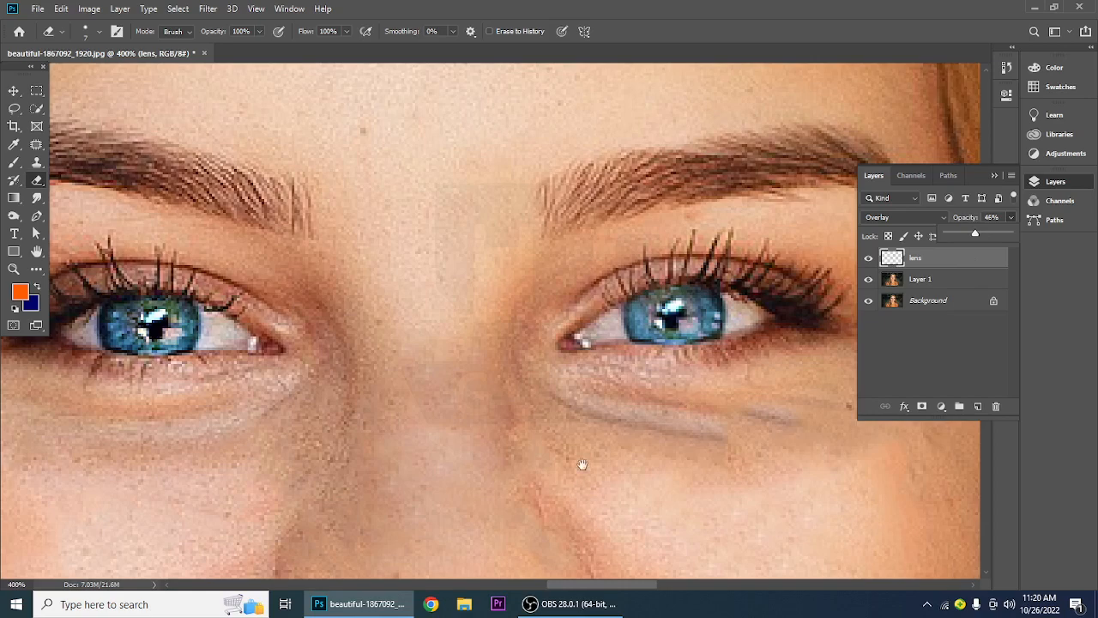
Add a new layer above the lens layer for the mouth area and name it lips
drag(583, 464, 574, 124)
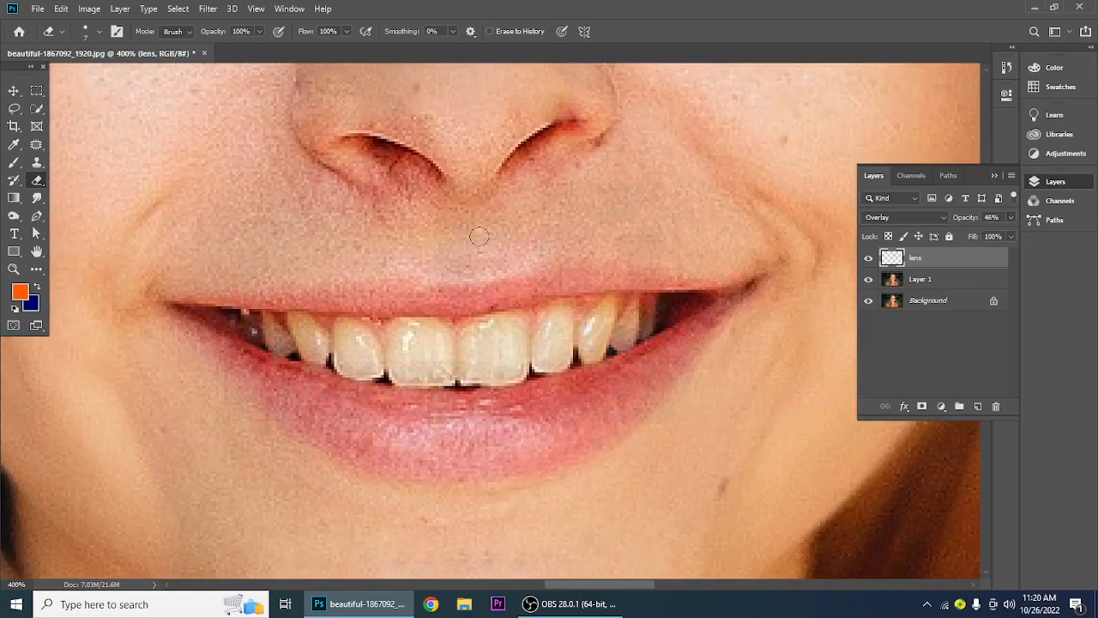
key(ctrl+1)
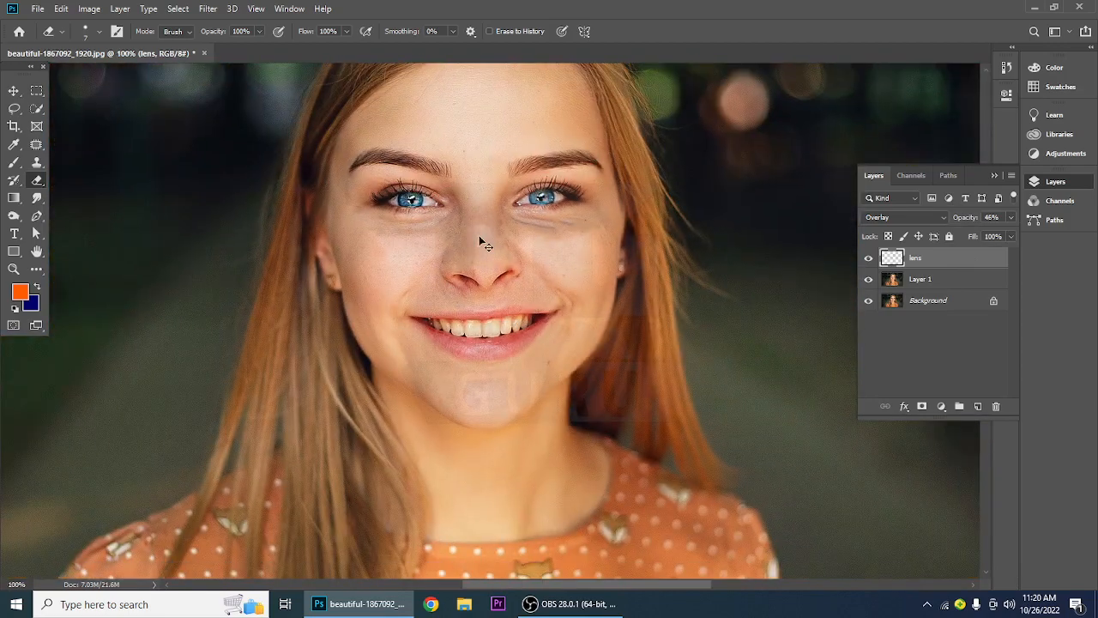
key(ctrl+plus)
key(ctrl+plus)
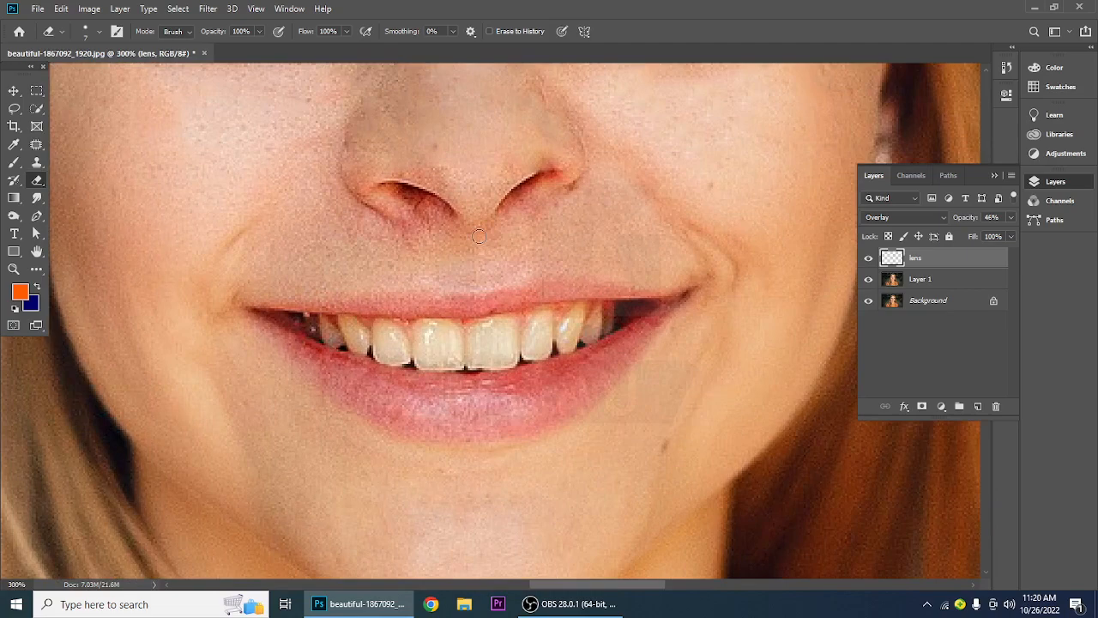
key(space)
mouse_move(473, 253)
mouse_down()
mouse_move(540, 272)
mouse_move(531, 254)
mouse_up()
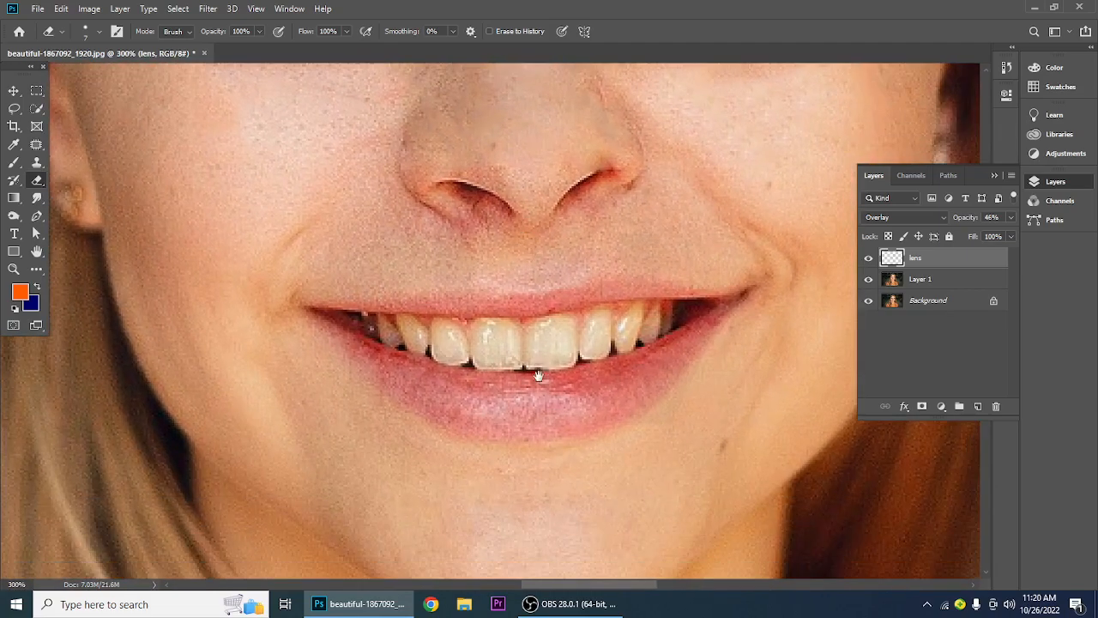
mouse_move(538, 400)
mouse_down()
mouse_move(640, 300)
mouse_move(574, 253)
mouse_move(473, 385)
mouse_up()
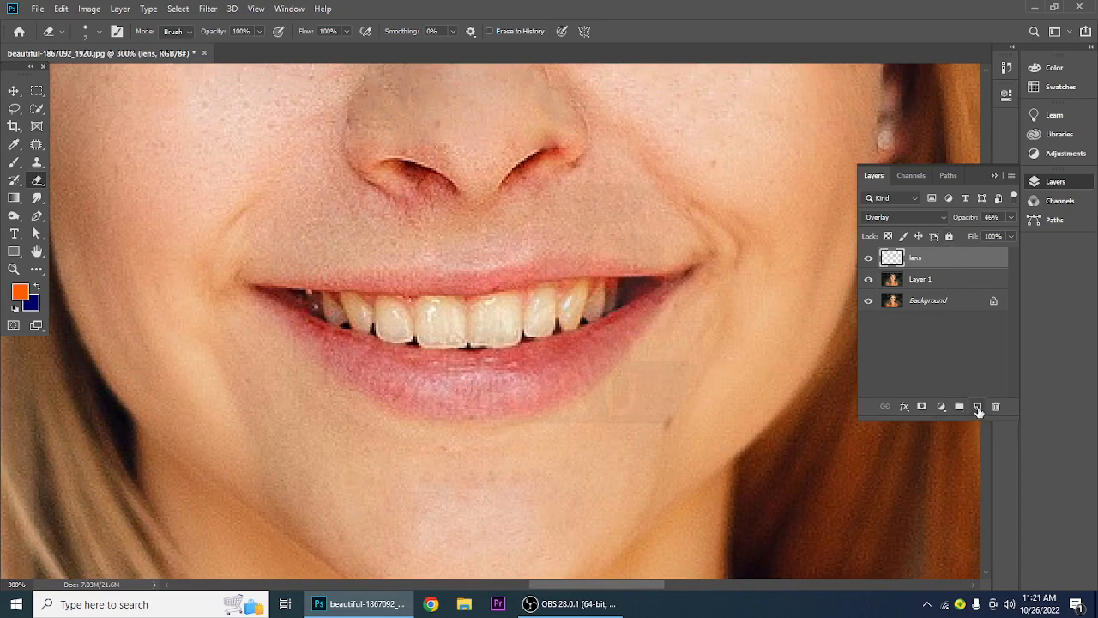
click(979, 405)
double_click(917, 260)
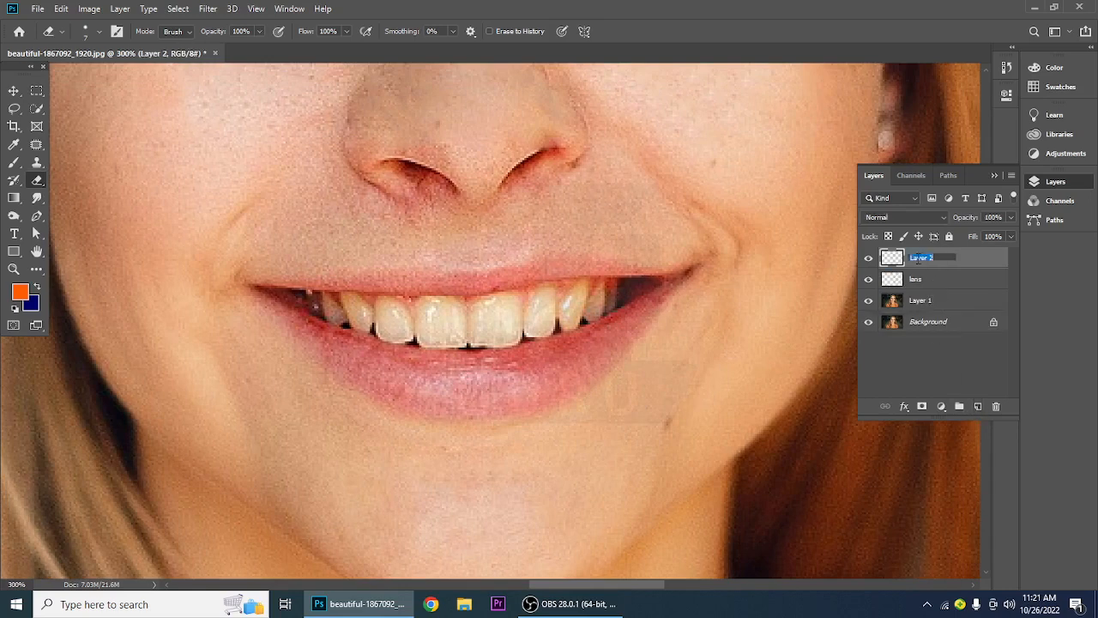
key(BackSpace)
key(Return)
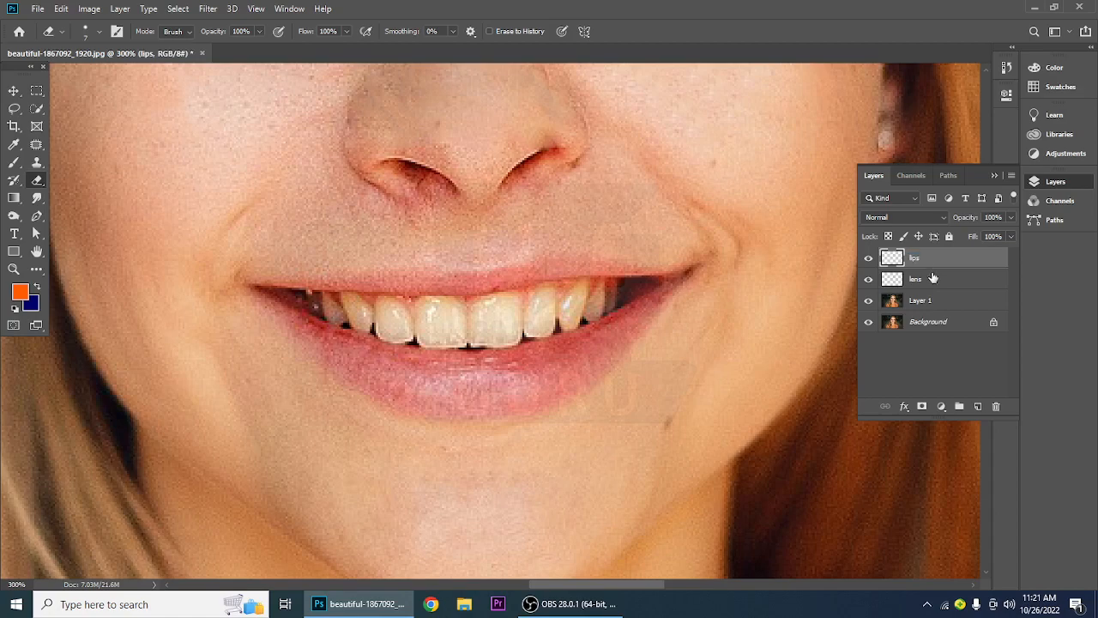
Set the foreground colour to a bright magenta pink
click(19, 293)
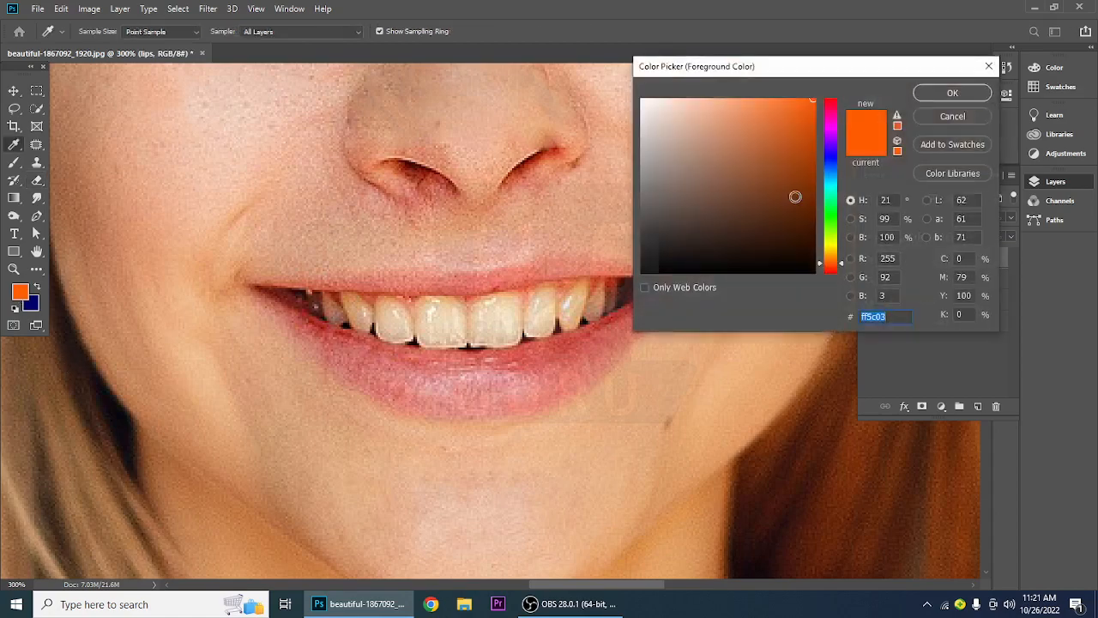
click(832, 133)
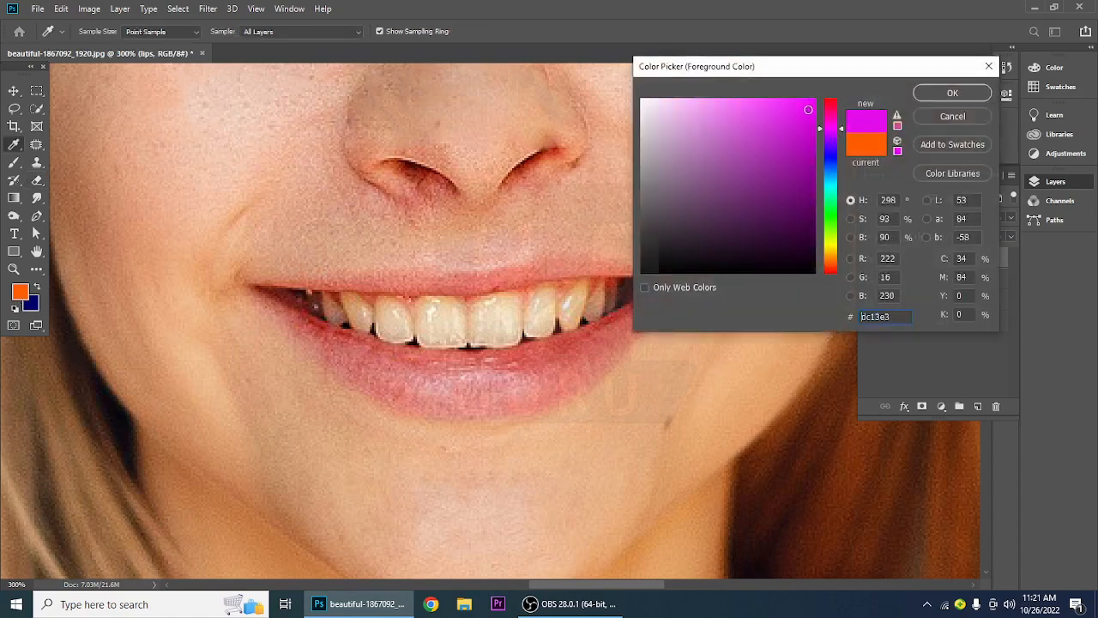
drag(830, 127, 833, 122)
click(943, 94)
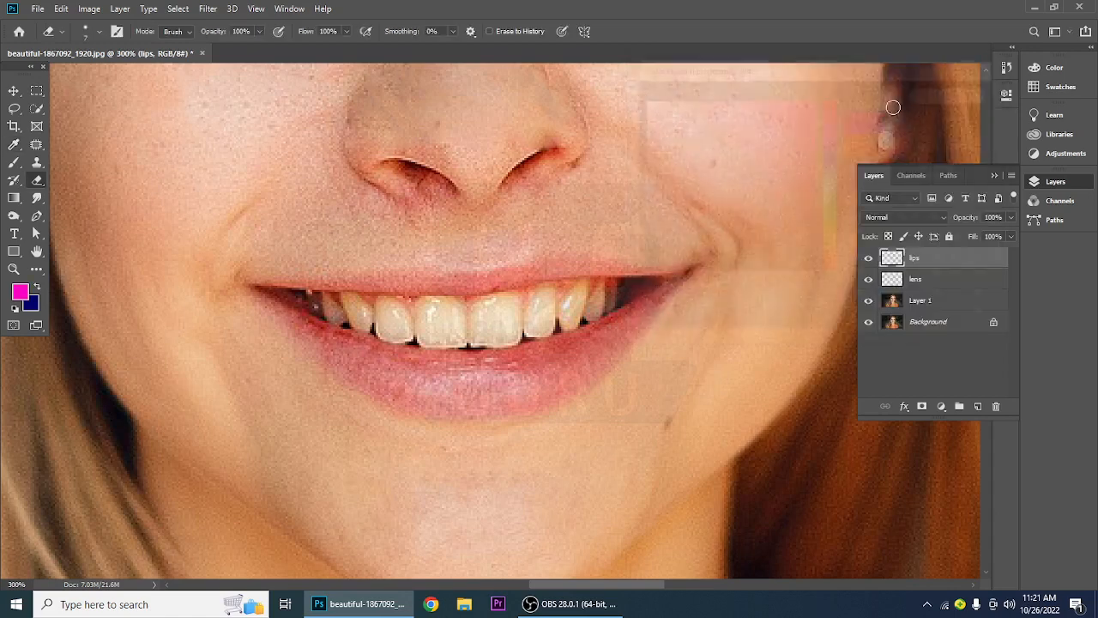
Paint the upper and lower lips pink on the lips layer using the Brush Tool at size 15
click(14, 162)
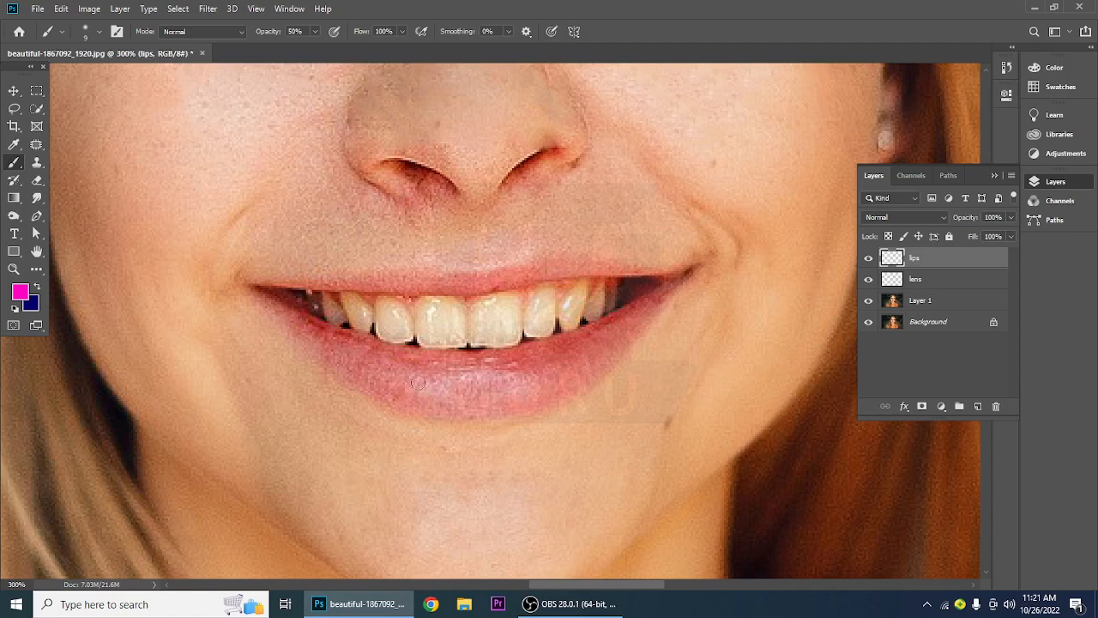
key(bracketright)
mouse_move(354, 353)
mouse_down()
mouse_move(292, 320)
mouse_move(410, 358)
mouse_move(502, 365)
mouse_move(567, 347)
mouse_move(680, 275)
mouse_move(616, 352)
mouse_move(530, 369)
mouse_move(353, 364)
mouse_move(298, 346)
mouse_move(290, 324)
mouse_move(328, 362)
mouse_move(442, 400)
mouse_move(519, 393)
mouse_move(608, 358)
mouse_move(525, 406)
mouse_move(439, 414)
mouse_move(342, 380)
mouse_move(251, 285)
mouse_move(542, 267)
mouse_move(689, 276)
mouse_move(678, 285)
mouse_up()
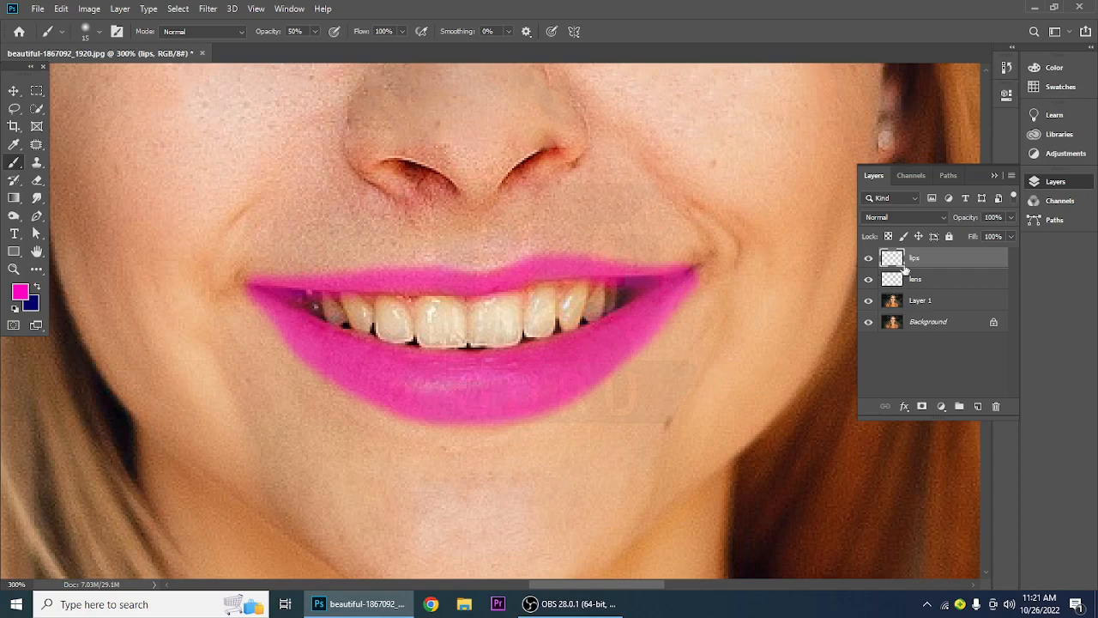
Set the lips layer's blend mode to Overlay after comparing it with other modes
click(895, 218)
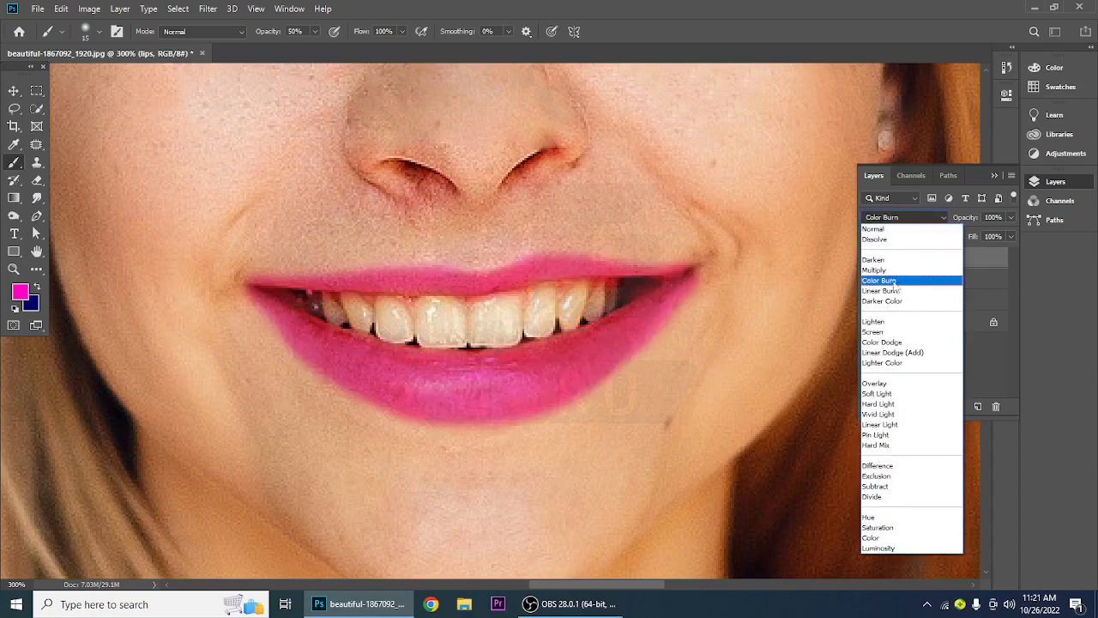
click(888, 383)
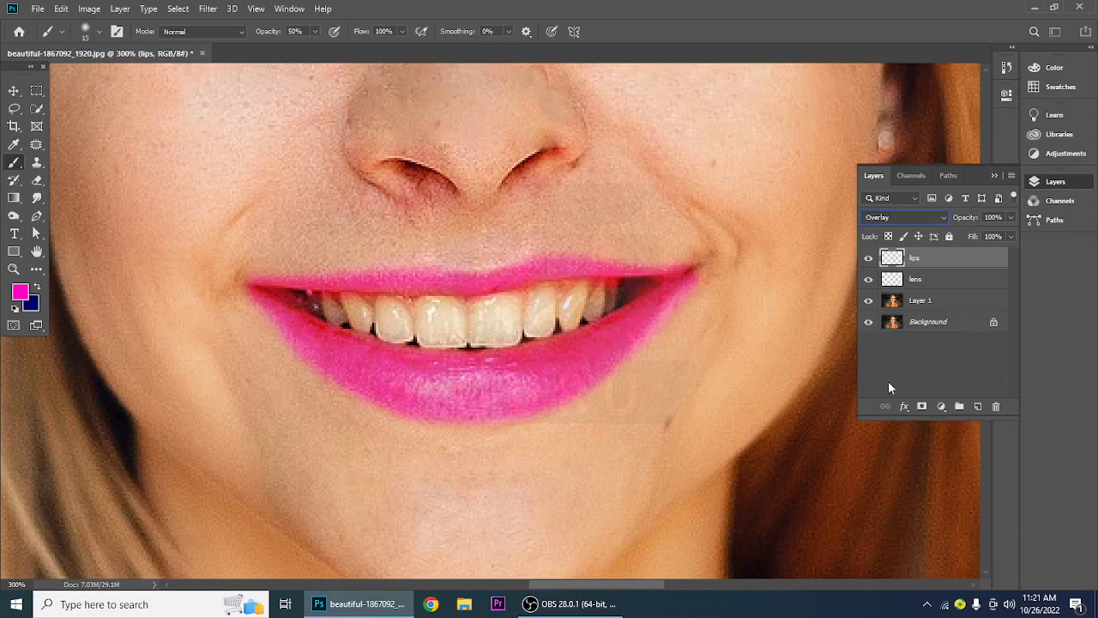
click(883, 217)
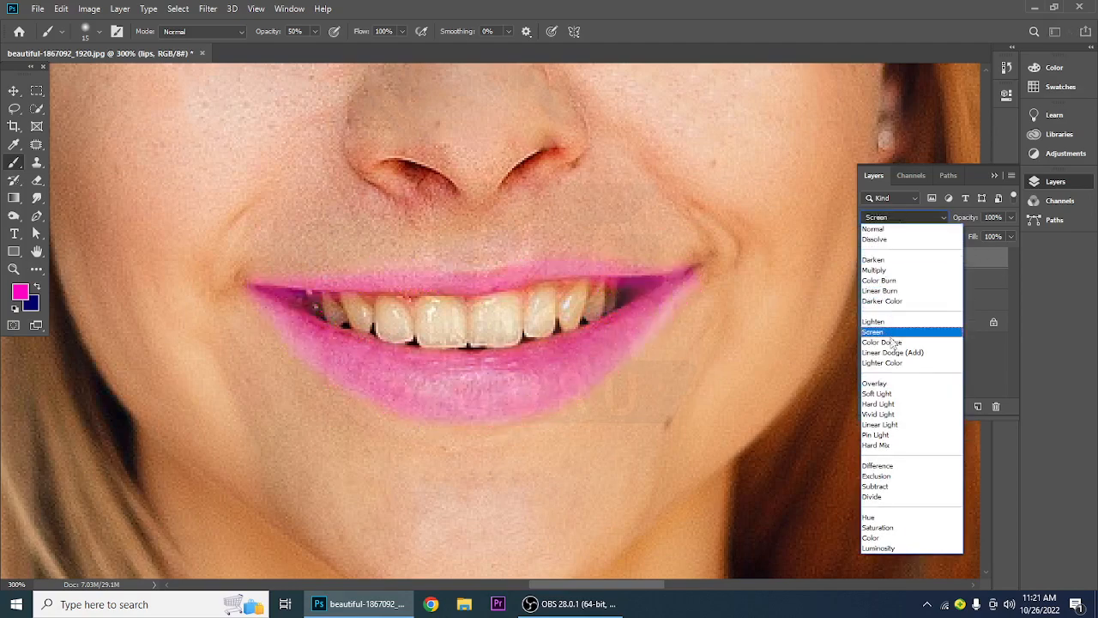
click(889, 387)
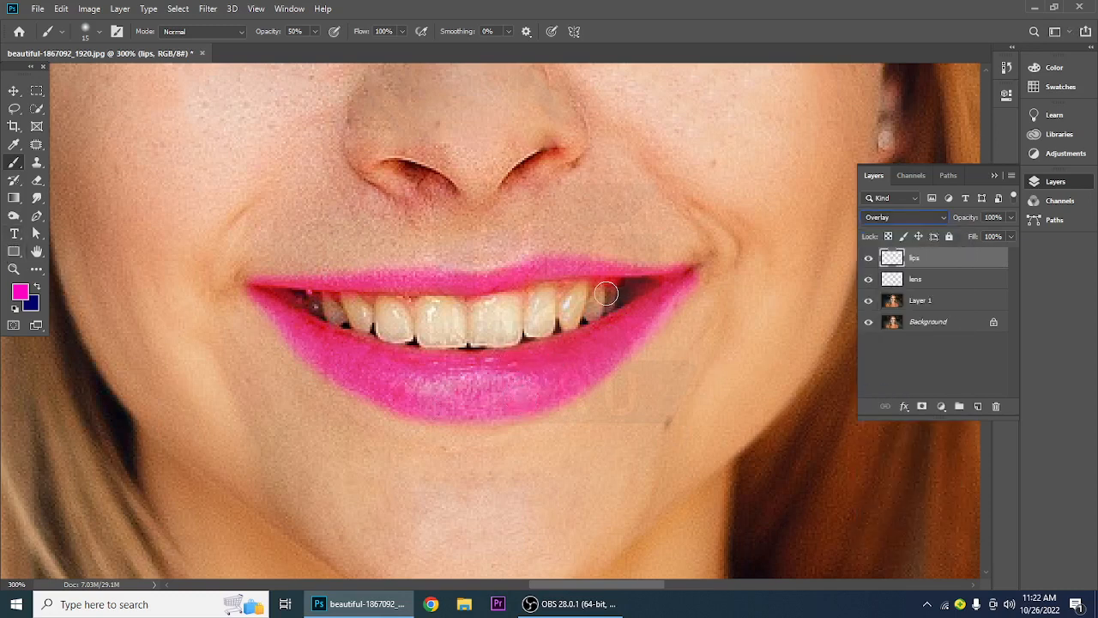
Erase the pink spill inside the image-right corner of the mouth at eraser size 5, and set the lips layer's opacity to 59%
click(37, 180)
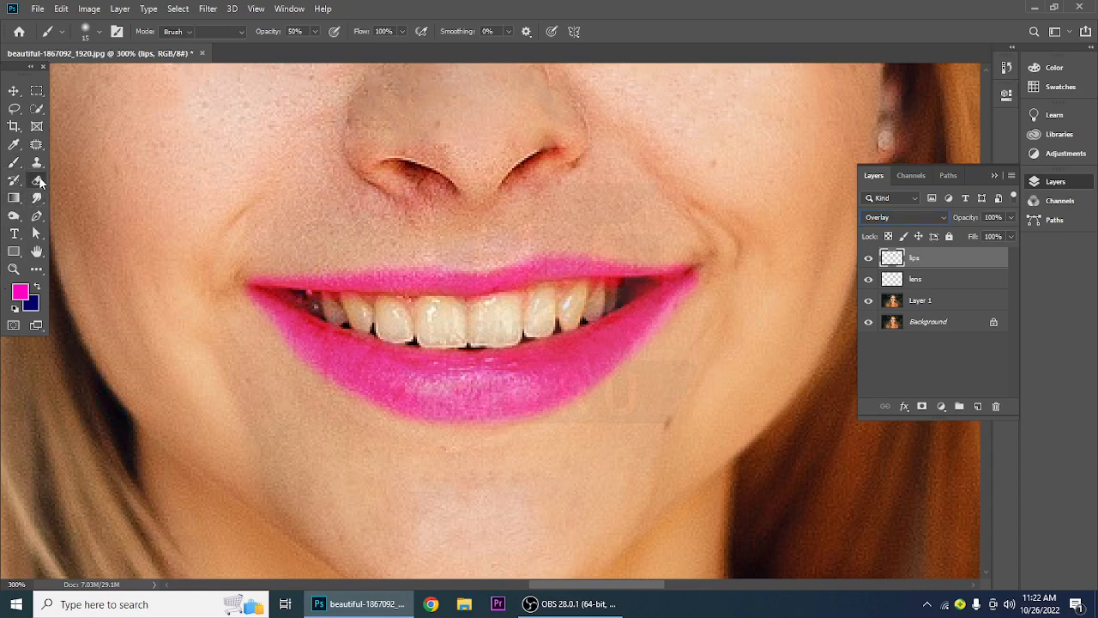
key(bracketleft)
key(bracketleft)
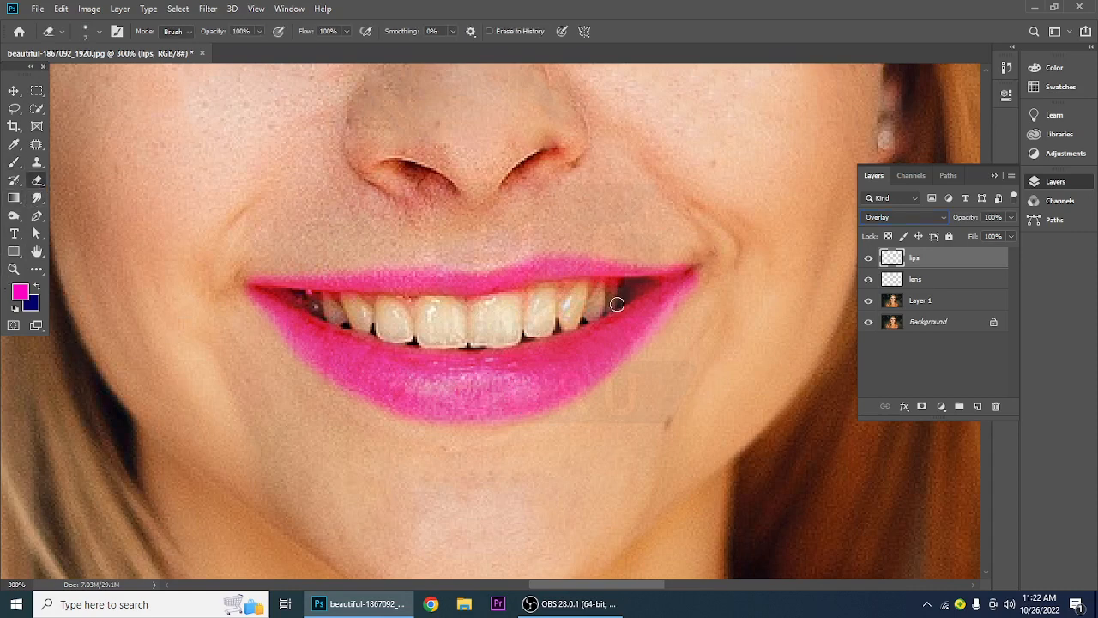
mouse_move(622, 286)
mouse_down()
mouse_move(580, 282)
mouse_move(627, 281)
mouse_up()
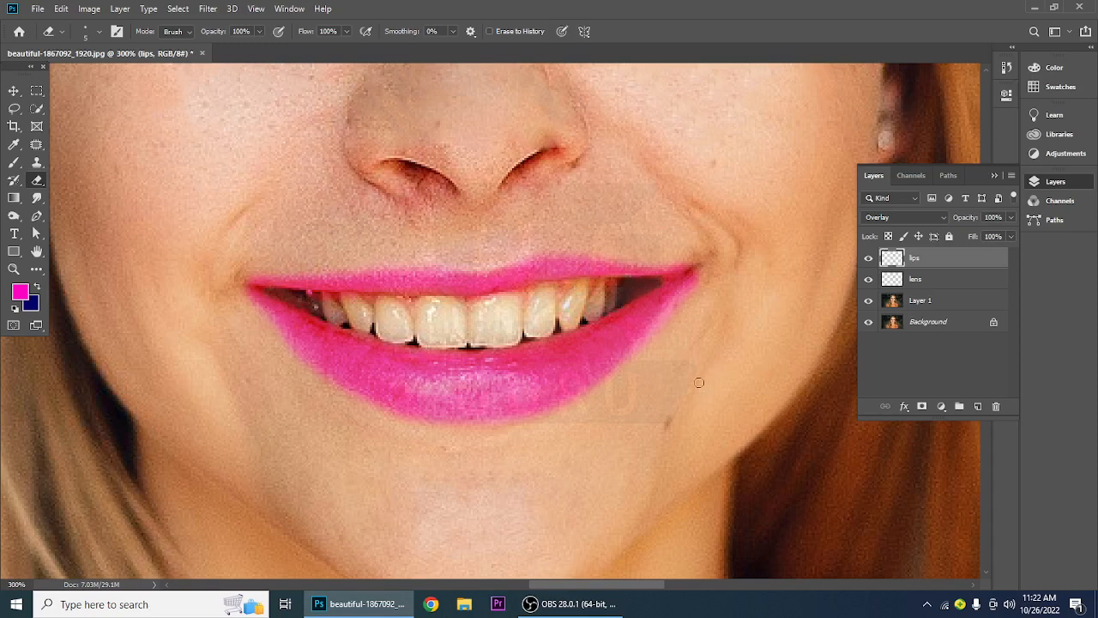
click(1011, 218)
drag(1008, 237, 981, 233)
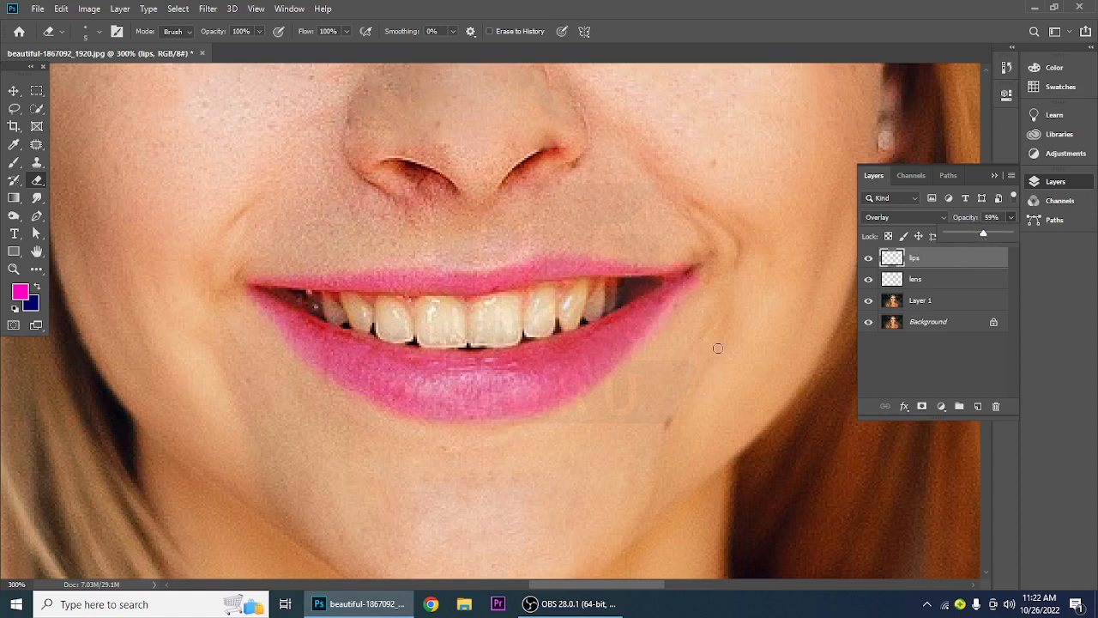
Shift the lips layer's hue to -72 and lightness to -29 with Hue/Saturation, and fine-tune the layer's opacity
key(ctrl+u)
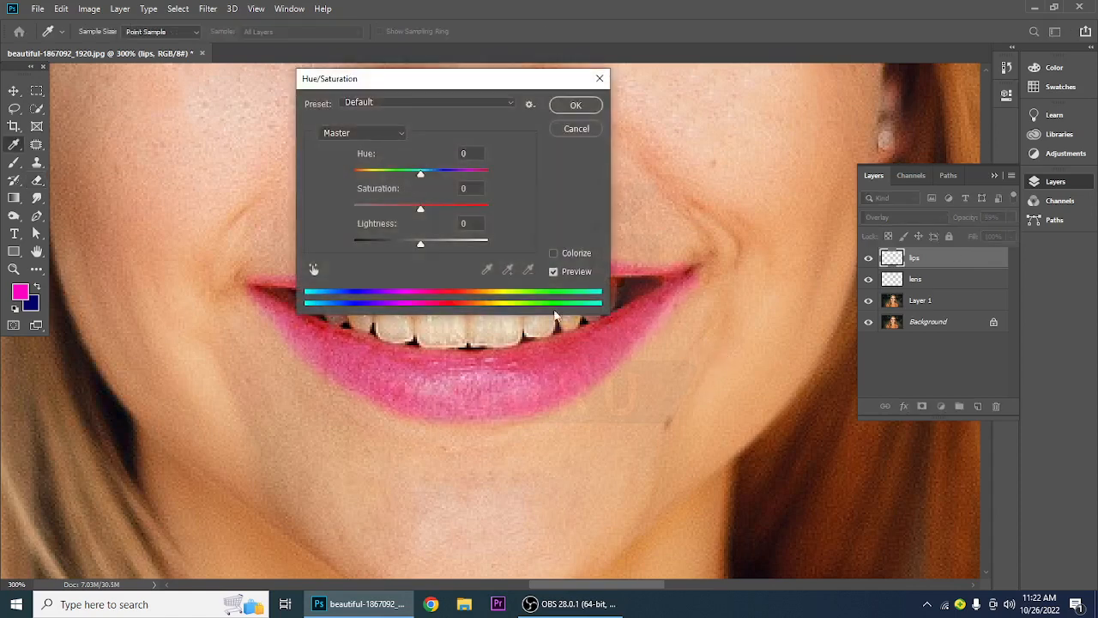
drag(401, 82, 729, 68)
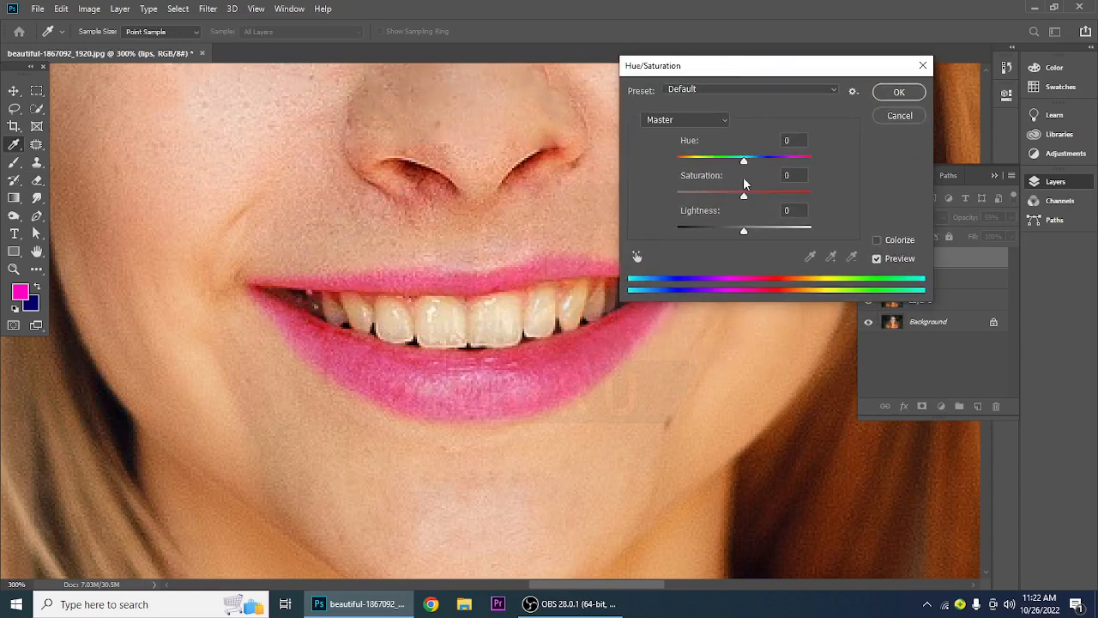
drag(745, 162, 707, 172)
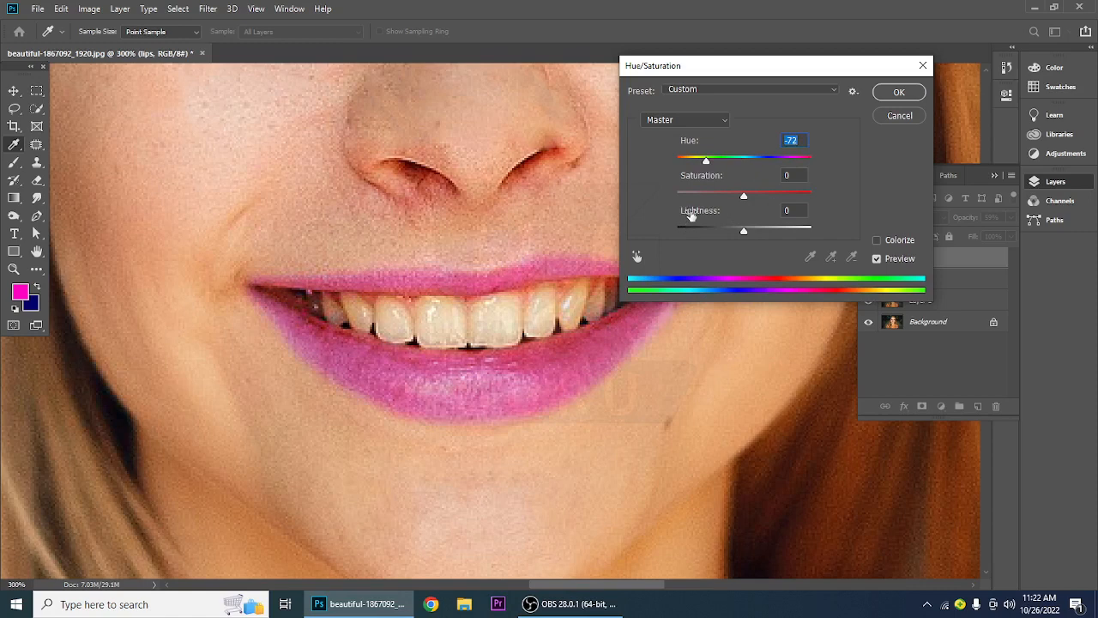
mouse_move(741, 233)
mouse_down()
mouse_move(664, 236)
mouse_move(810, 235)
mouse_move(696, 237)
mouse_move(725, 237)
mouse_up()
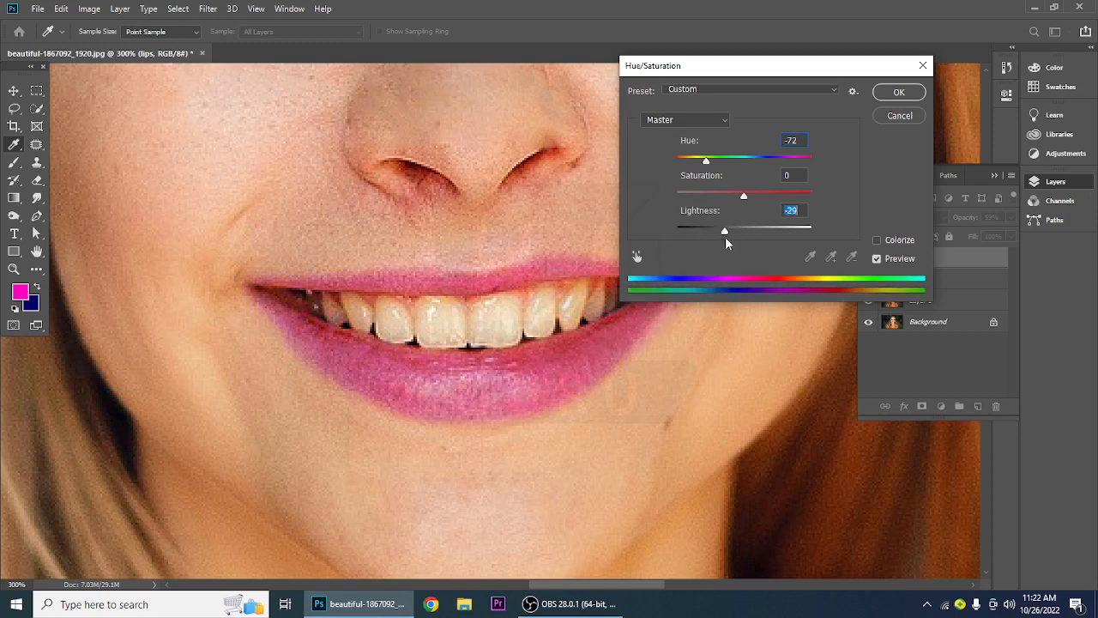
click(895, 93)
key(e)
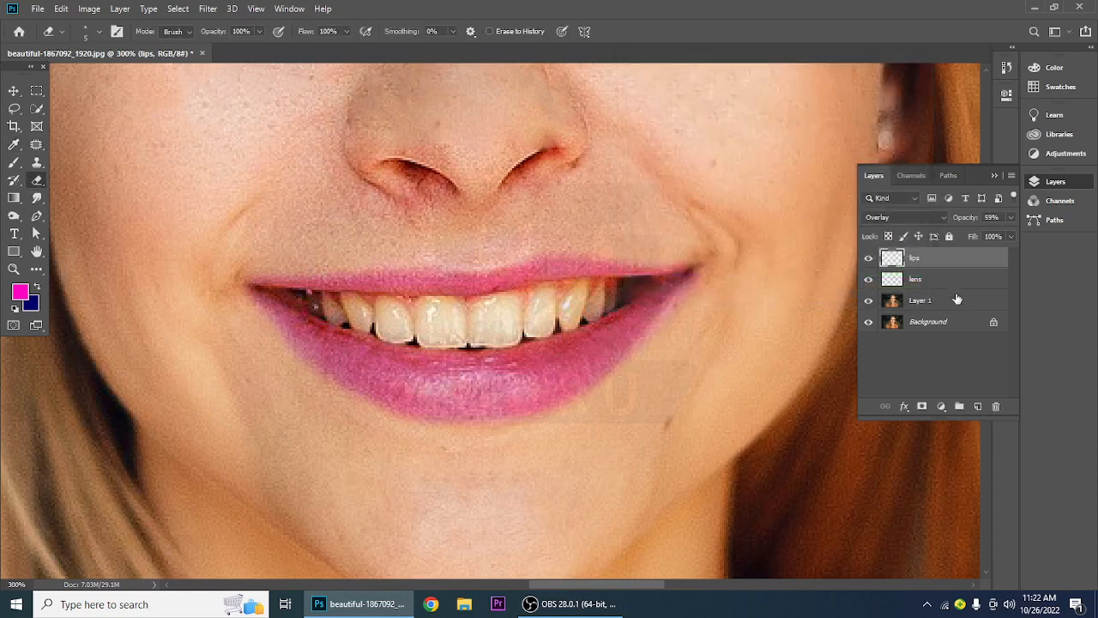
click(1011, 217)
mouse_move(994, 235)
mouse_down()
mouse_move(1011, 237)
mouse_move(986, 244)
mouse_up()
Select Layer 1 and ready the Dodge Tool for whitening the teeth with a brush size of 20
click(922, 302)
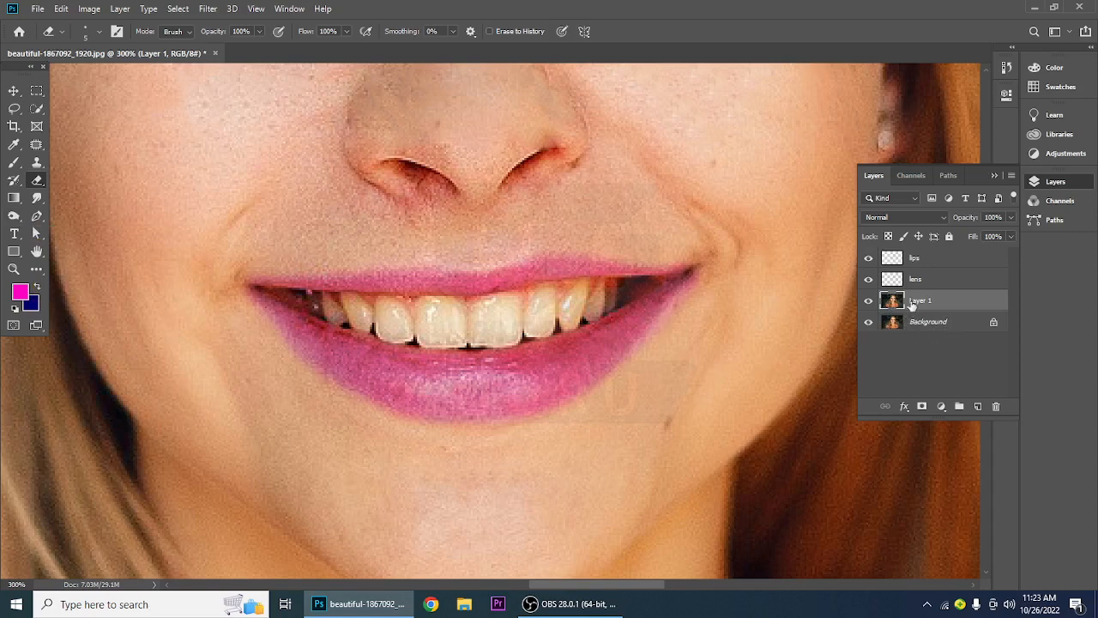
click(14, 219)
right_click(14, 220)
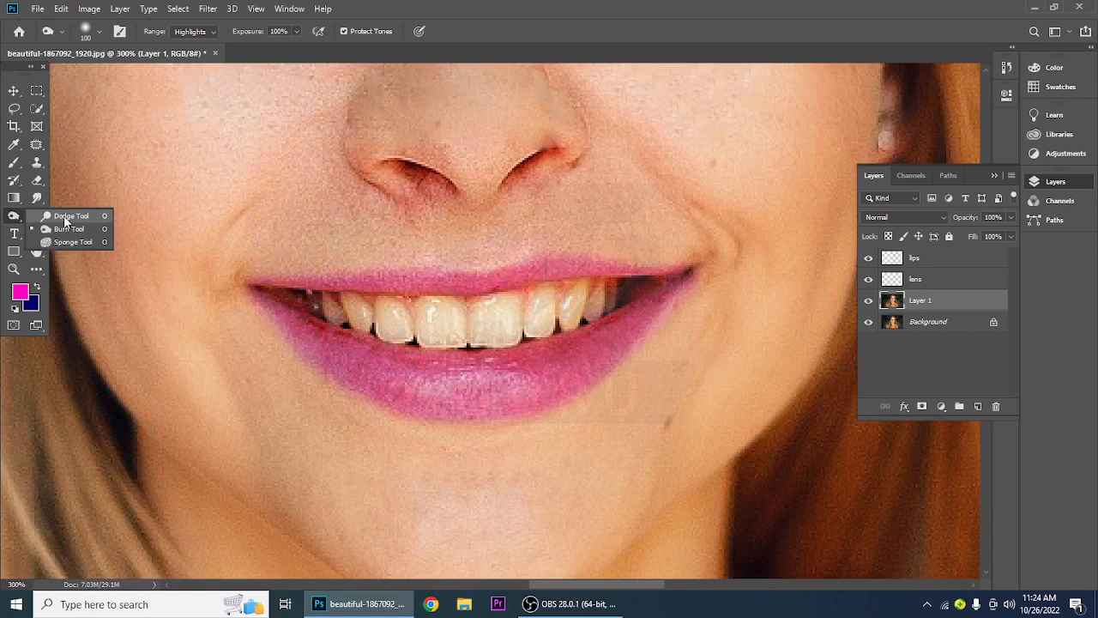
click(65, 216)
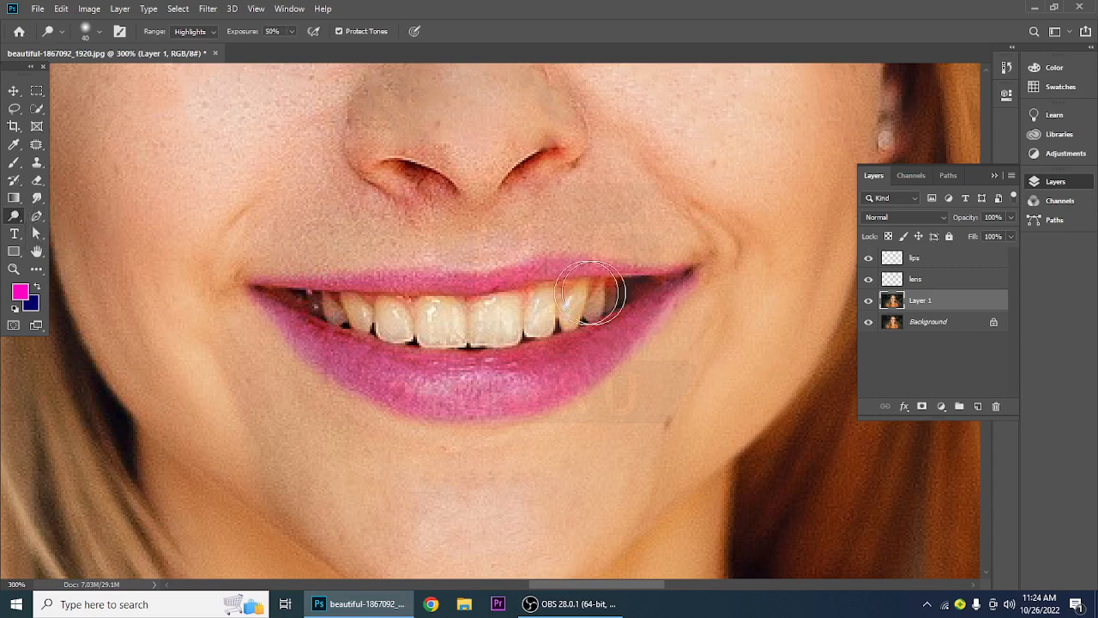
mouse_move(511, 292)
mouse_down()
mouse_move(437, 316)
mouse_move(470, 301)
mouse_move(402, 299)
mouse_move(285, 313)
mouse_up()
key(bracketleft)
key(bracketleft)
Try whitening the image-left teeth with the Dodge Tool in the Highlights range at 50% exposure, and undo the stroke
click(209, 32)
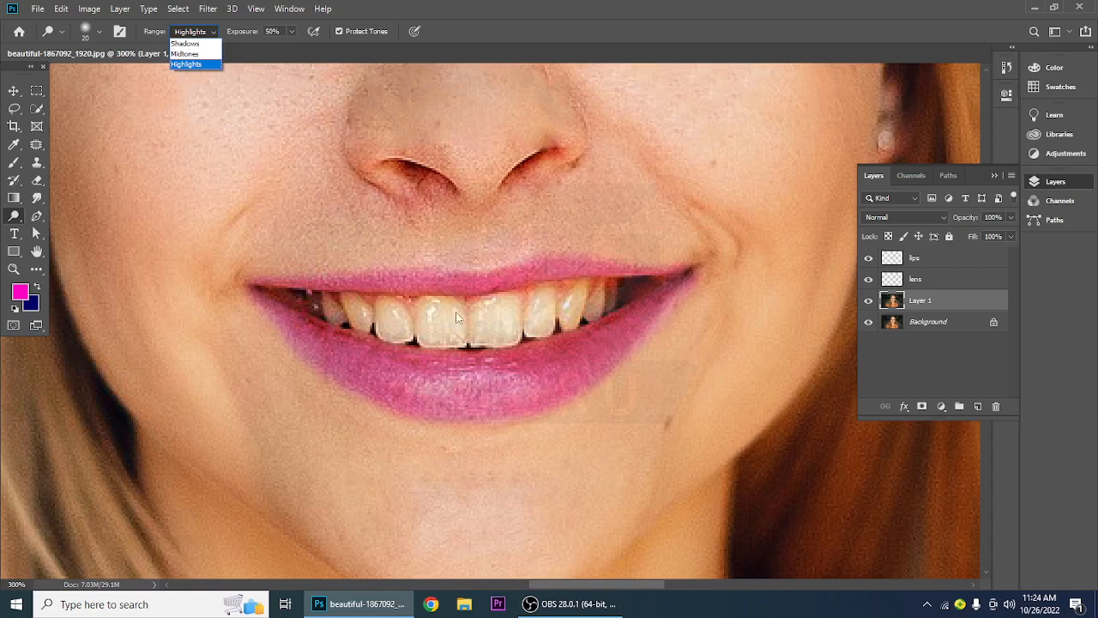
click(184, 55)
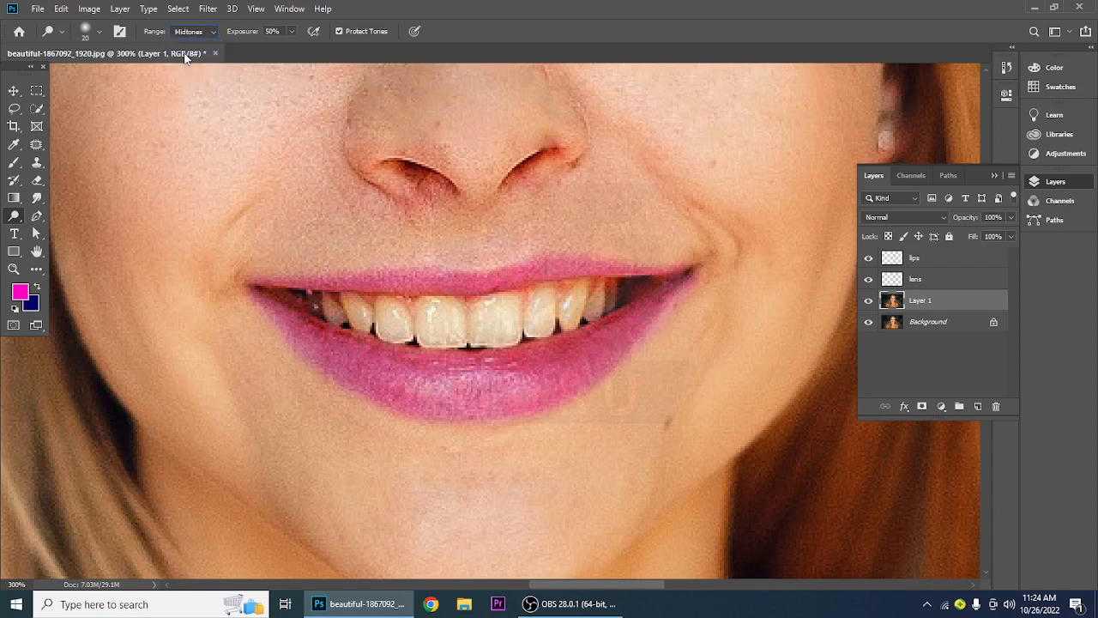
click(196, 35)
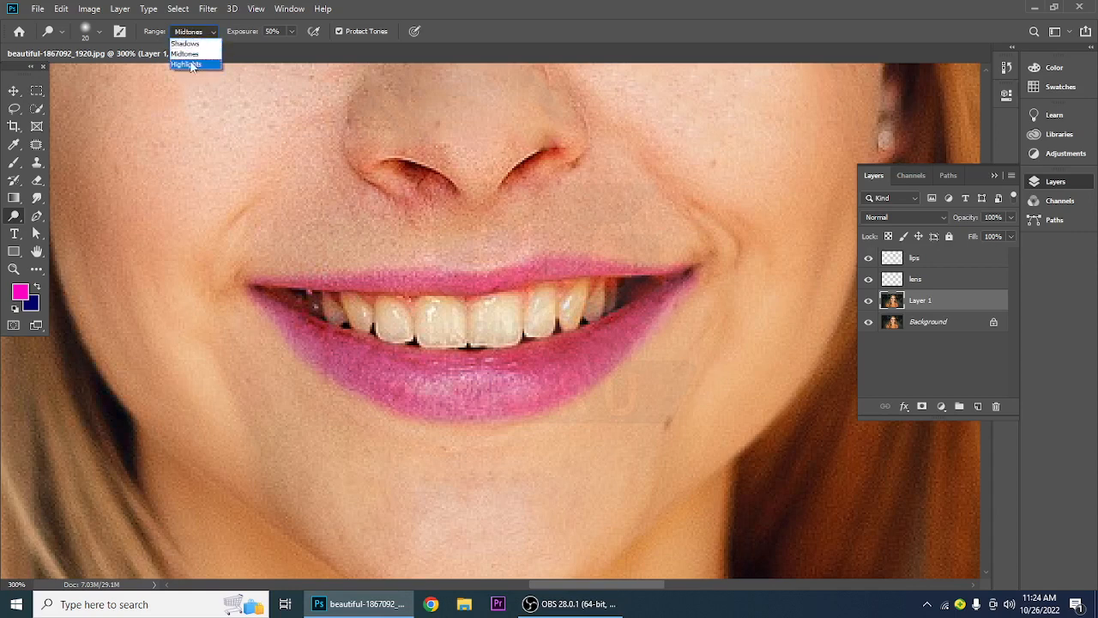
click(184, 66)
drag(441, 315, 342, 311)
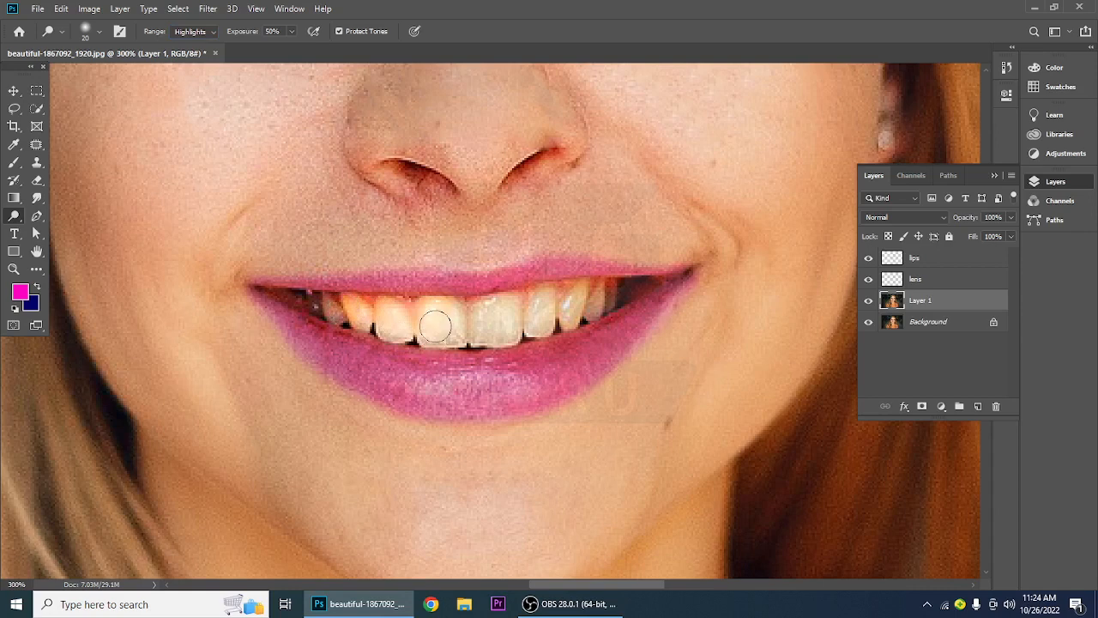
key(ctrl+z)
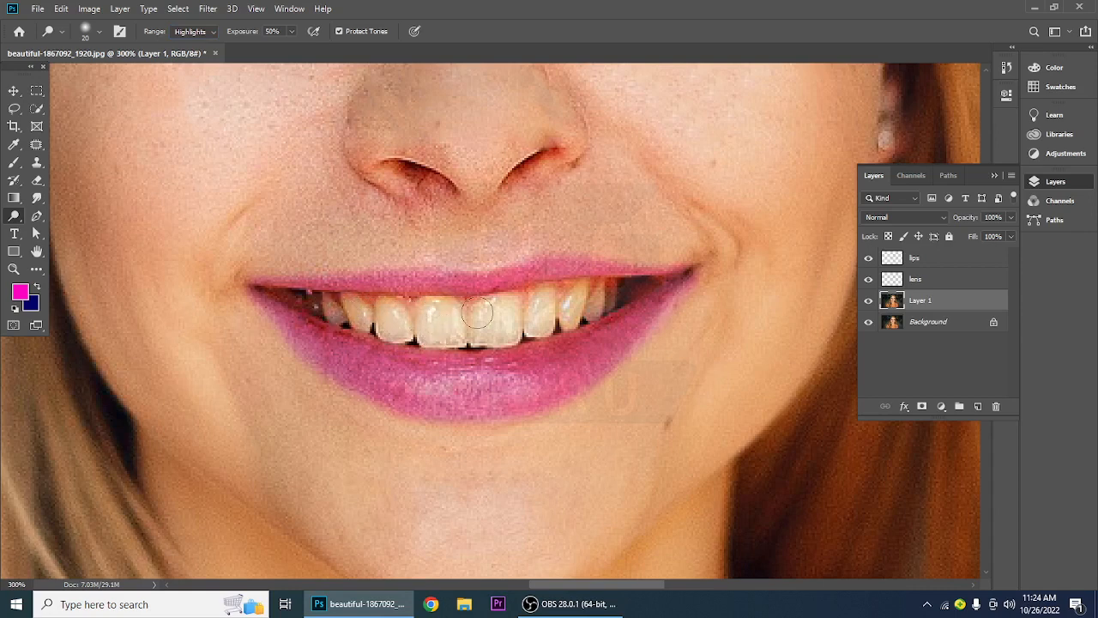
Set the Dodge Tool's exposure to 16% and brighten the teeth across the whole smile on Layer 1
click(291, 31)
drag(293, 48, 271, 49)
mouse_move(409, 313)
mouse_down()
mouse_move(330, 305)
mouse_move(523, 310)
mouse_move(601, 293)
mouse_move(512, 331)
mouse_move(462, 336)
mouse_move(330, 308)
mouse_move(421, 332)
mouse_move(456, 333)
mouse_move(454, 313)
mouse_move(515, 314)
mouse_up()
mouse_move(550, 320)
mouse_down()
mouse_move(611, 296)
mouse_move(535, 316)
mouse_move(359, 308)
mouse_move(333, 319)
mouse_move(342, 326)
mouse_up()
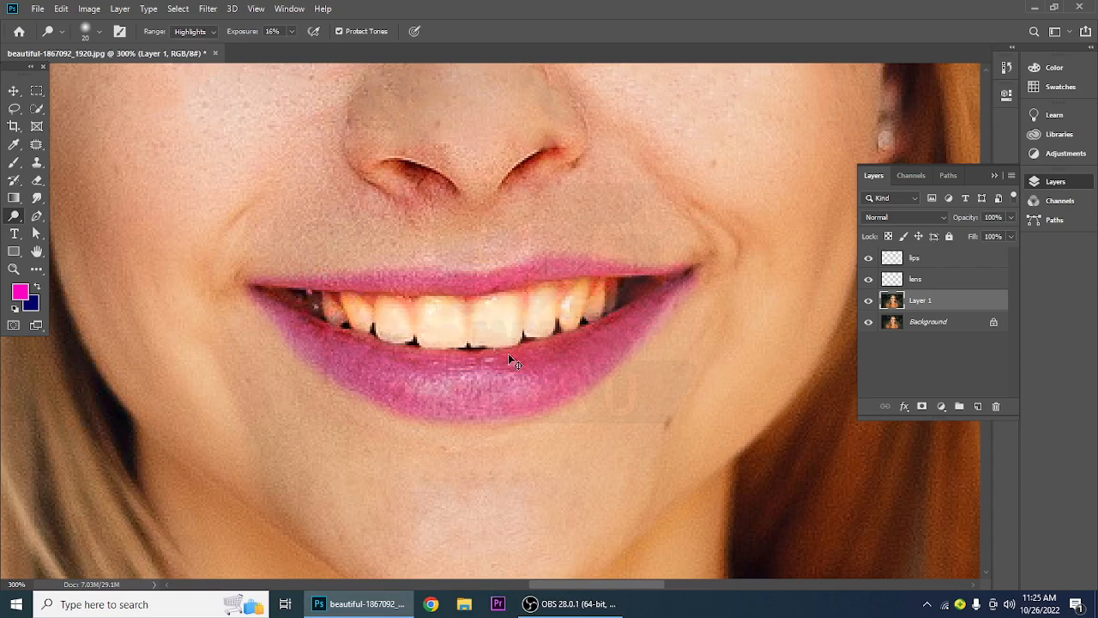
Add a new layer named "eye shadow" above Layer 1 and set its blend mode to Overlay
key(ctrl+0)
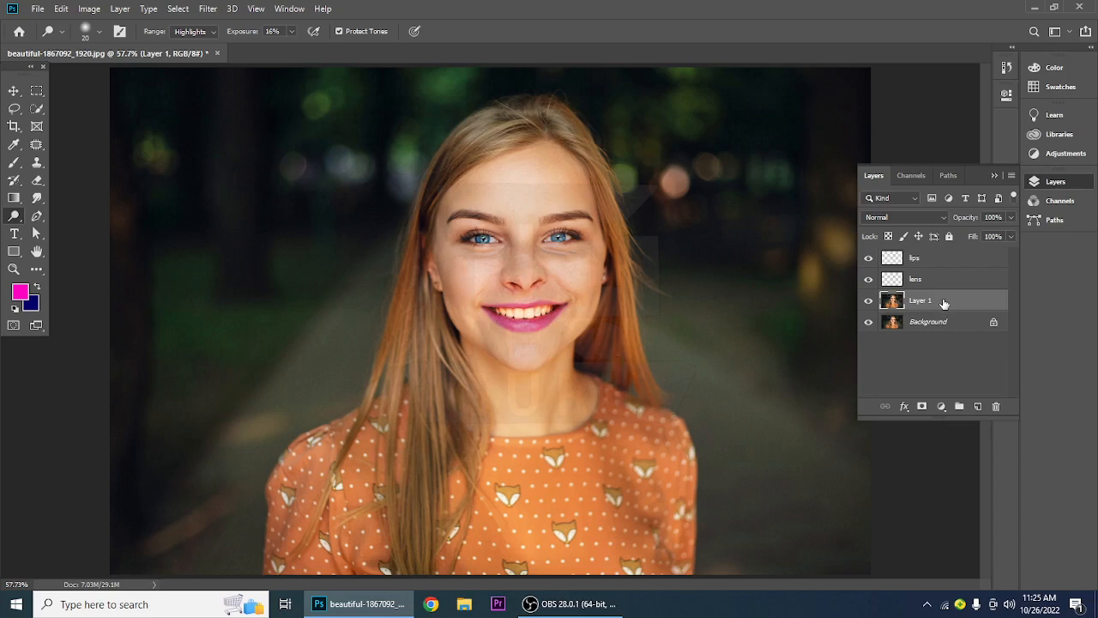
click(977, 408)
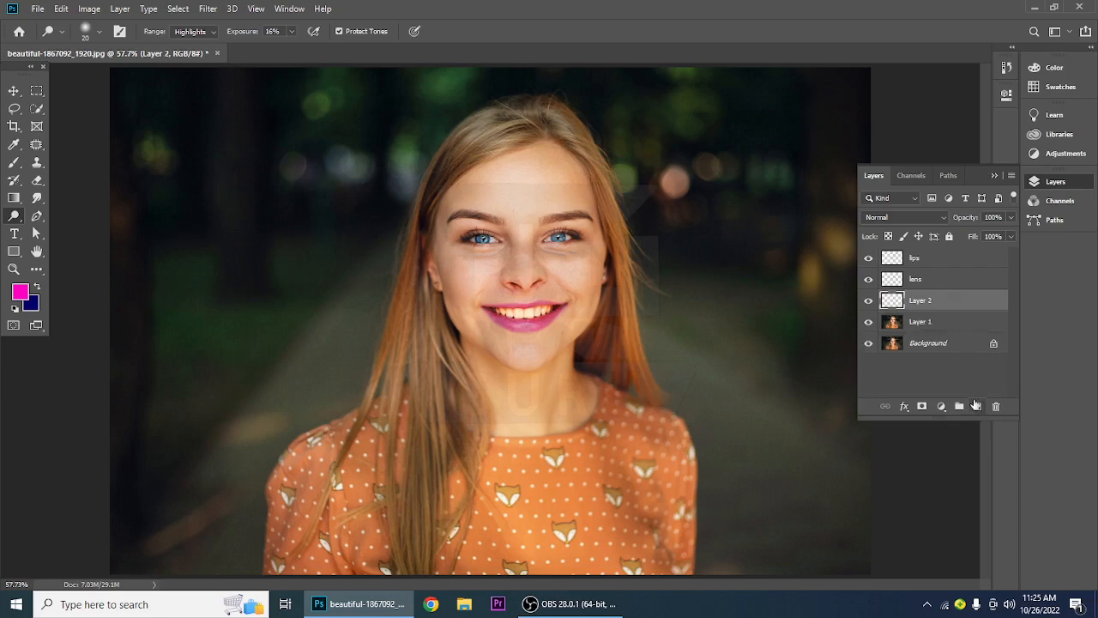
double_click(918, 302)
text(eye shadow)
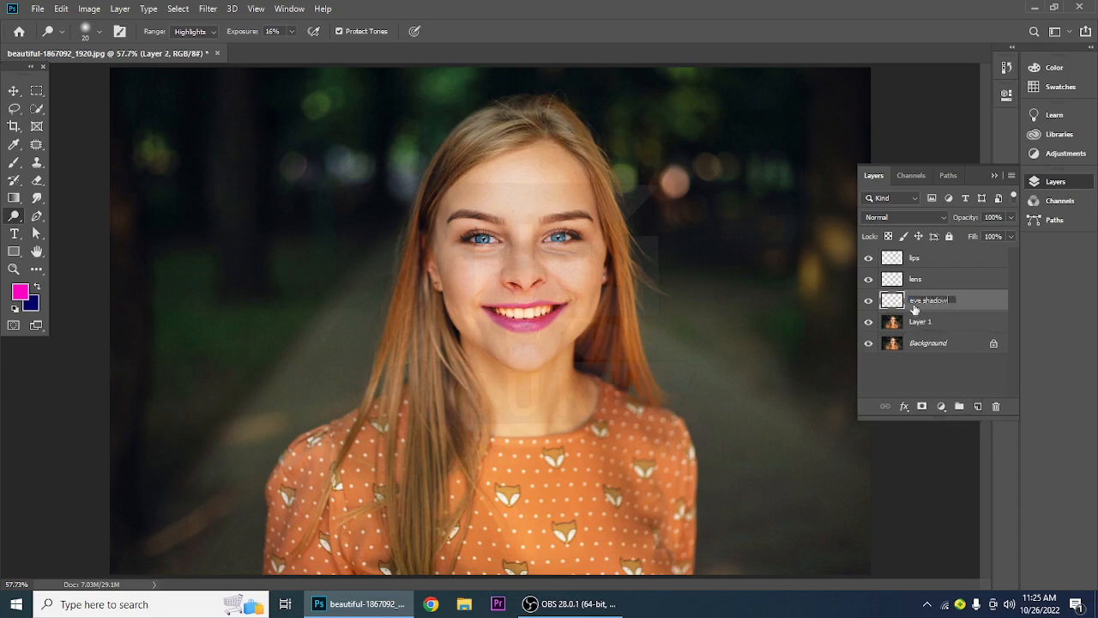
key(Return)
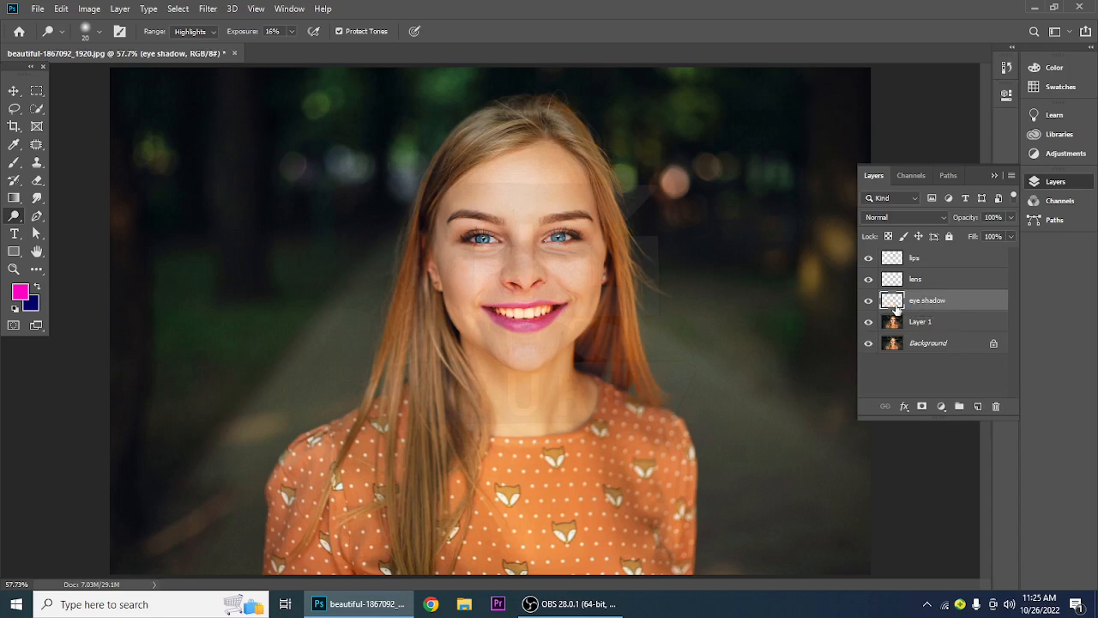
click(888, 219)
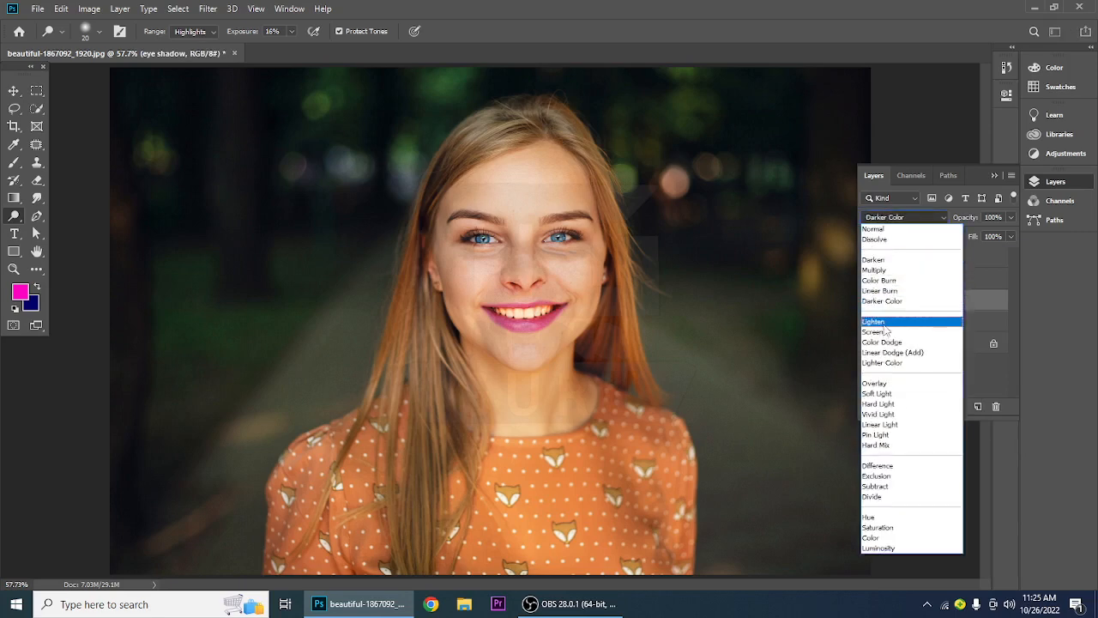
click(890, 384)
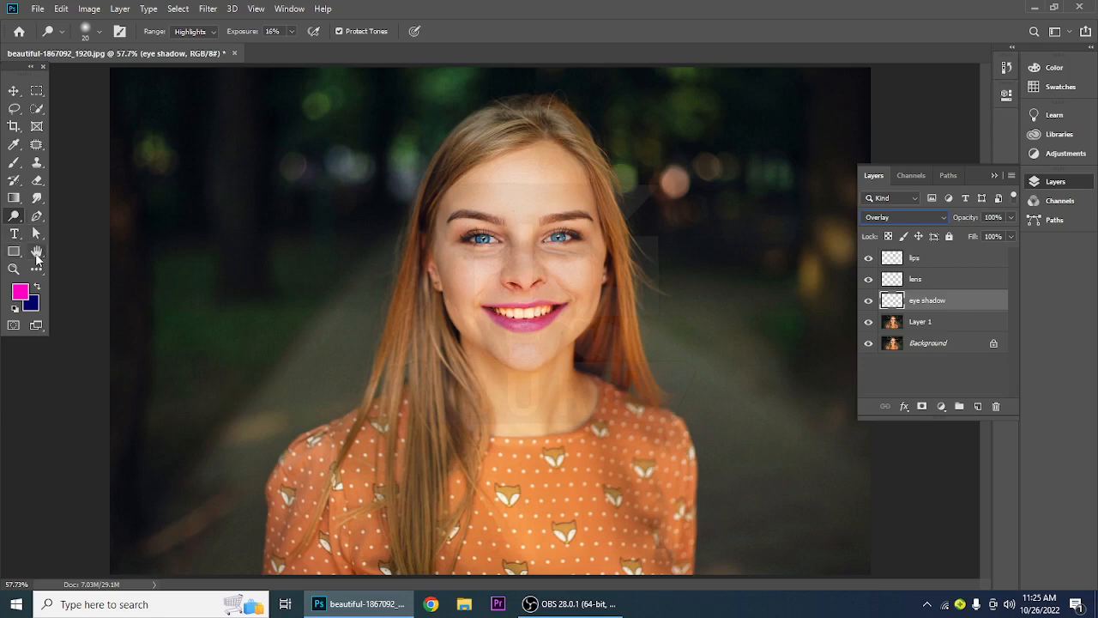
Set the foreground colour to the purple-magenta bd13bf for the eye shadow
click(14, 270)
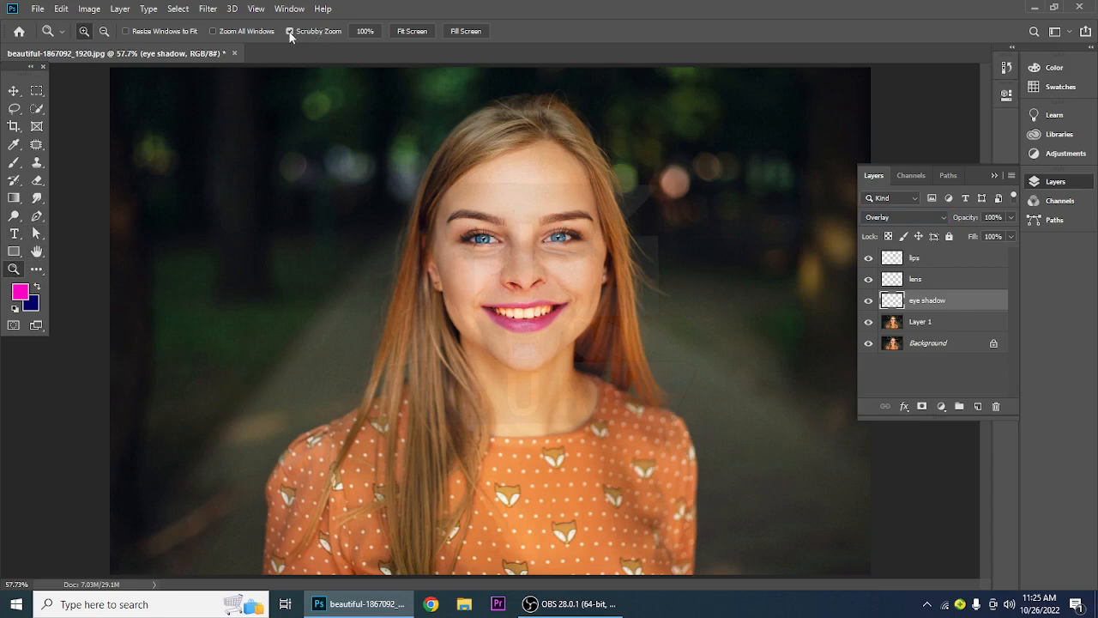
drag(531, 309, 557, 284)
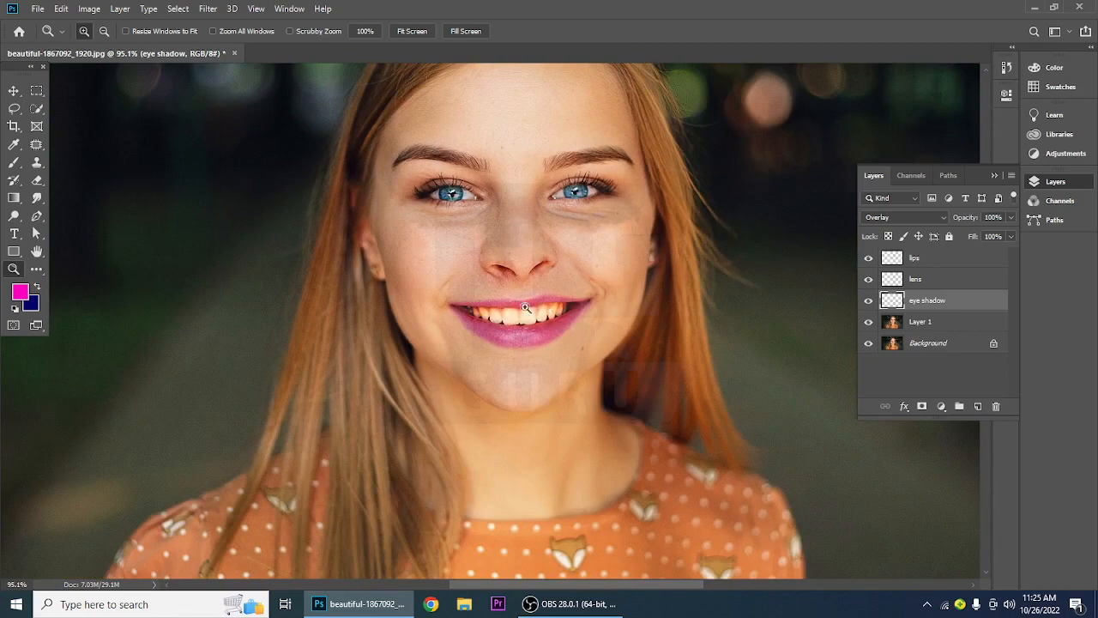
drag(427, 258, 618, 375)
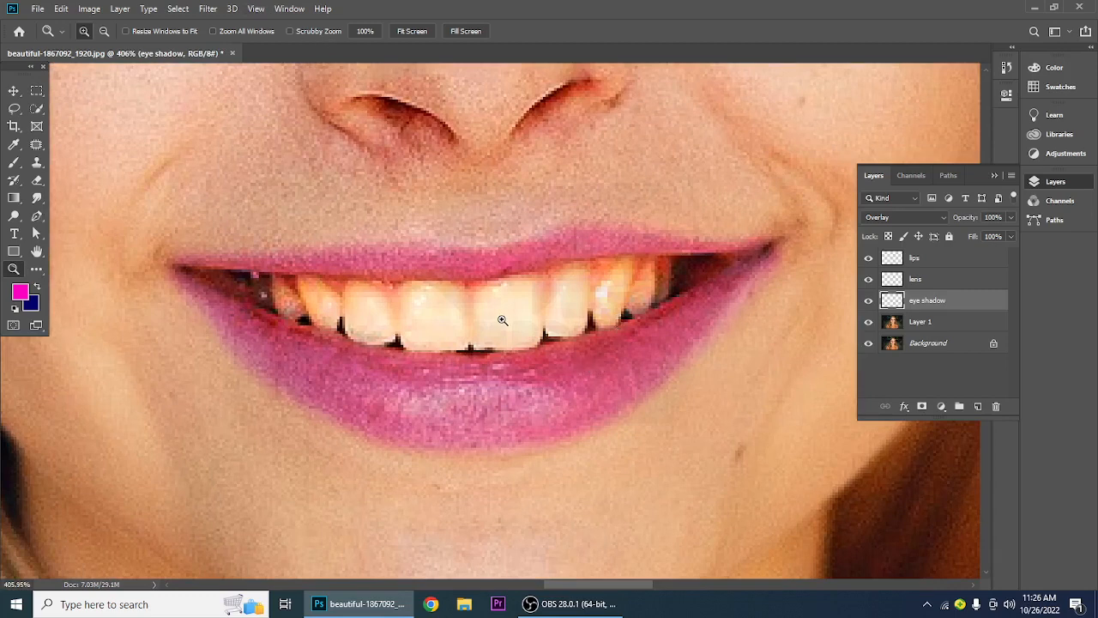
drag(503, 155, 552, 503)
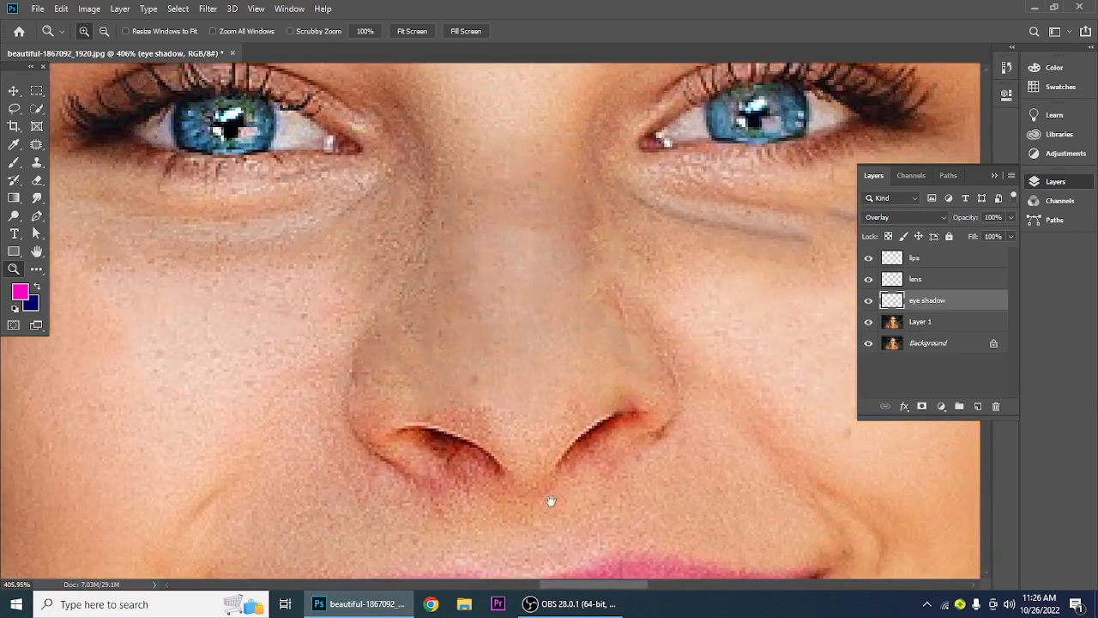
drag(466, 324, 576, 477)
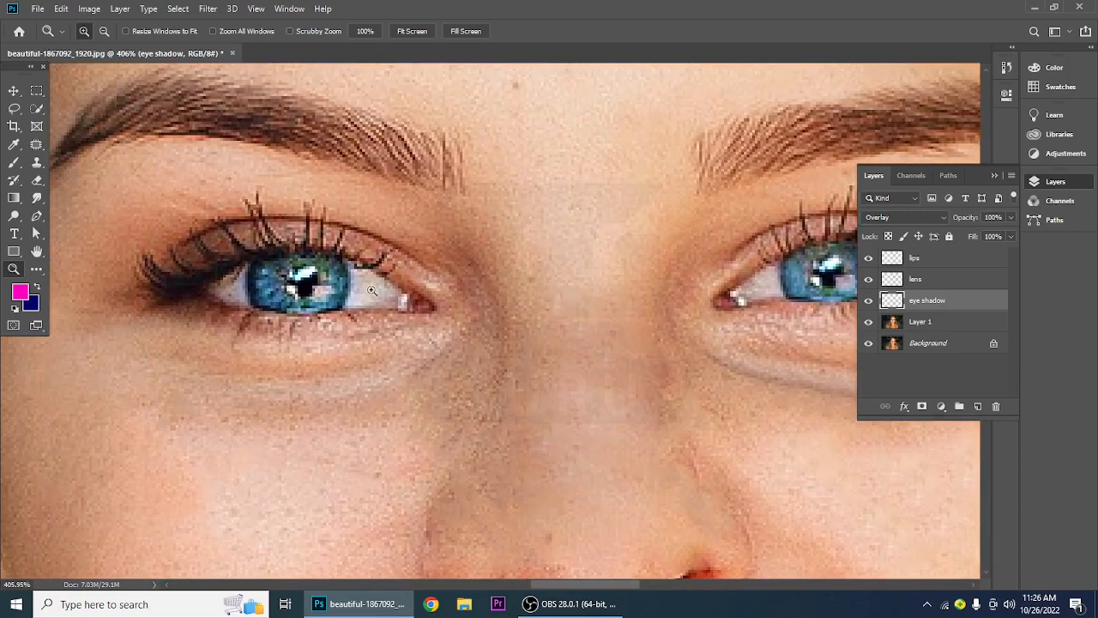
click(22, 294)
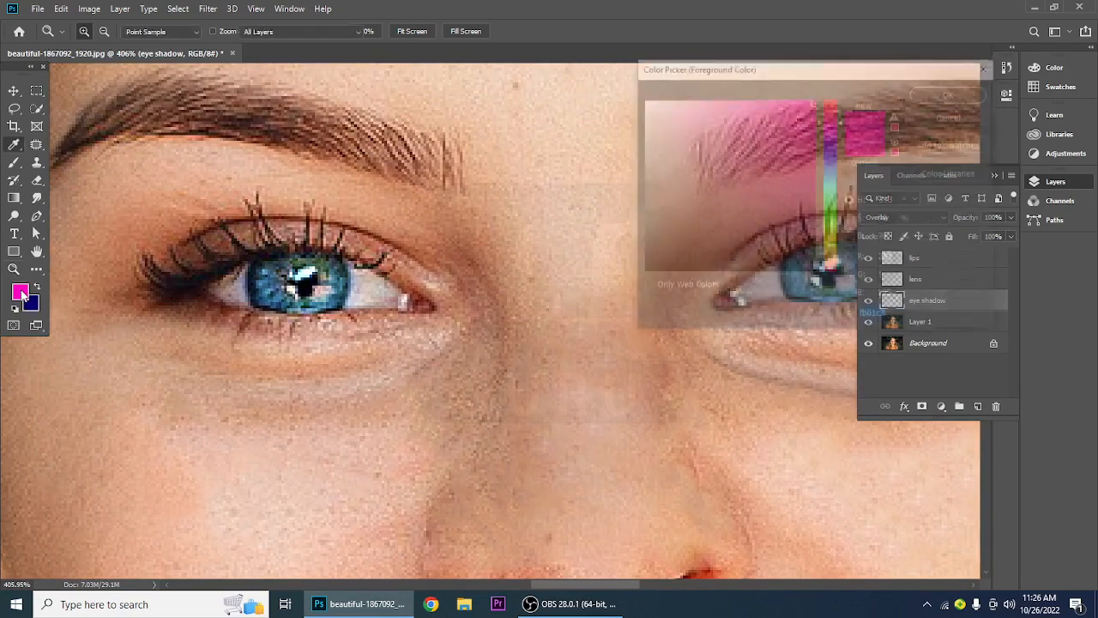
click(808, 139)
mouse_move(808, 139)
mouse_down()
mouse_move(834, 131)
mouse_move(797, 142)
mouse_up()
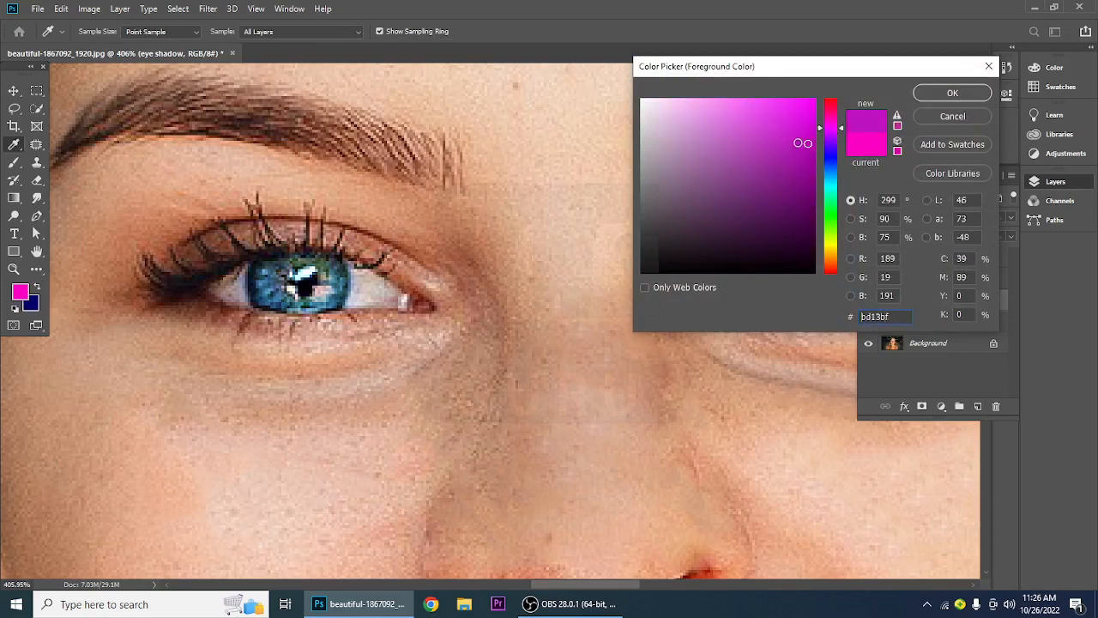
click(934, 97)
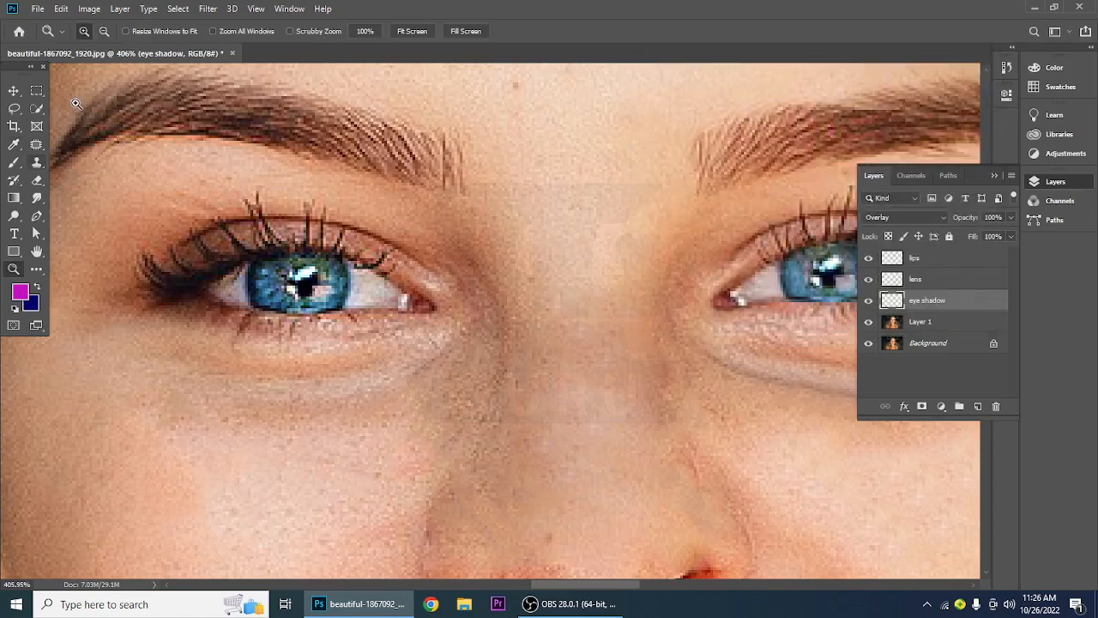
Paint the upper eyelids of both eyes up to the brows on the eye shadow layer using the Brush Tool at size 25
click(15, 163)
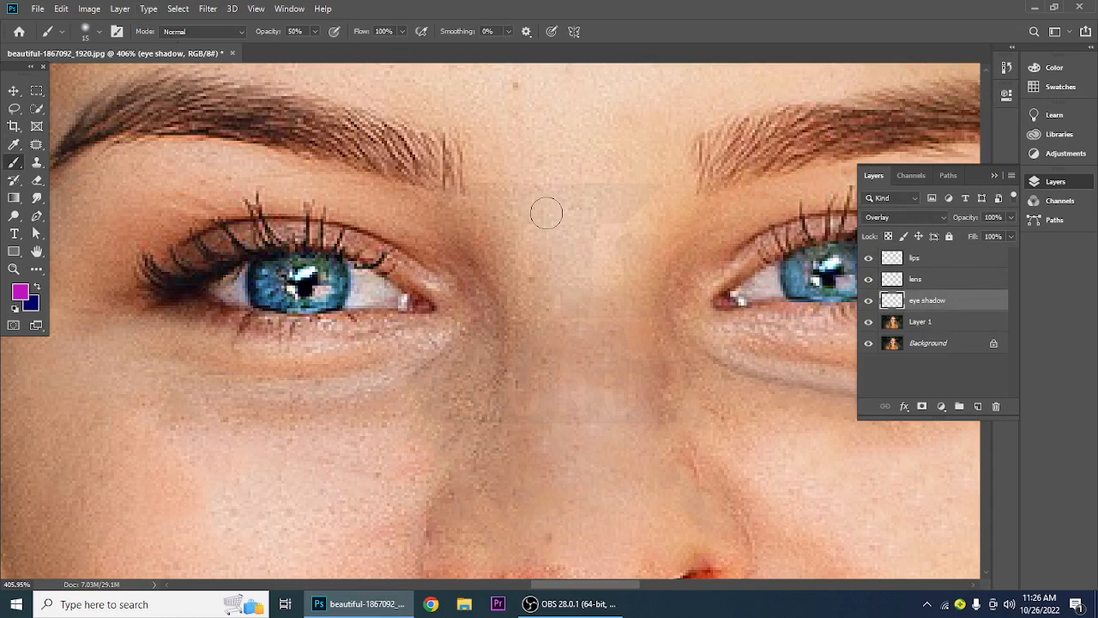
key(])
key(])
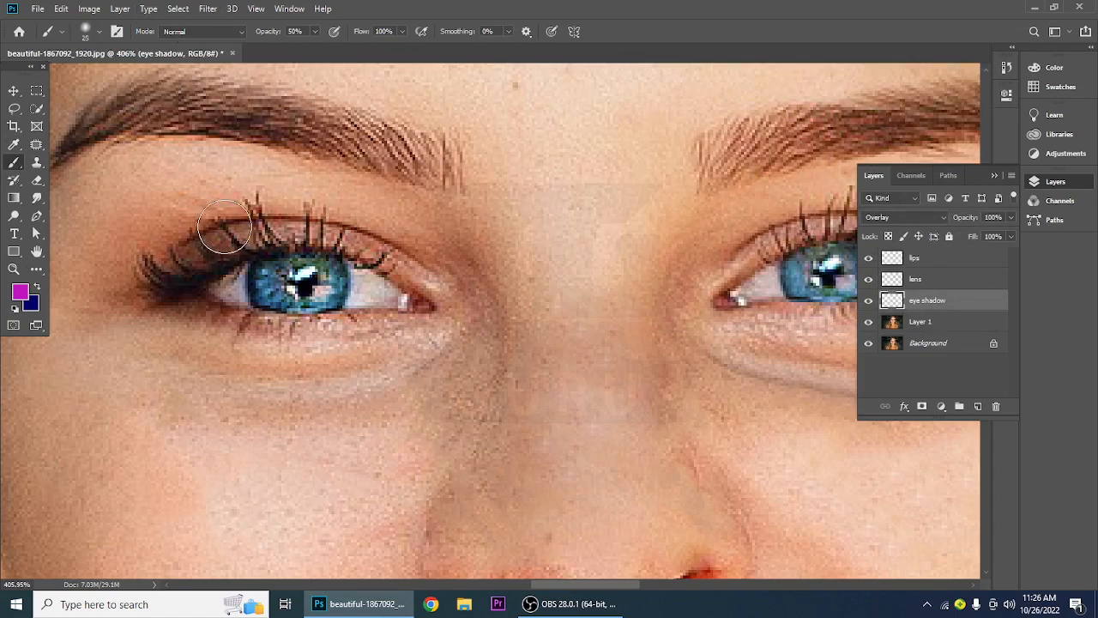
mouse_move(221, 224)
mouse_down()
mouse_move(171, 242)
mouse_move(170, 193)
mouse_move(202, 173)
mouse_move(328, 183)
mouse_move(420, 215)
mouse_move(453, 281)
mouse_move(303, 214)
mouse_move(252, 216)
mouse_move(121, 276)
mouse_move(86, 183)
mouse_move(194, 160)
mouse_move(117, 216)
mouse_up()
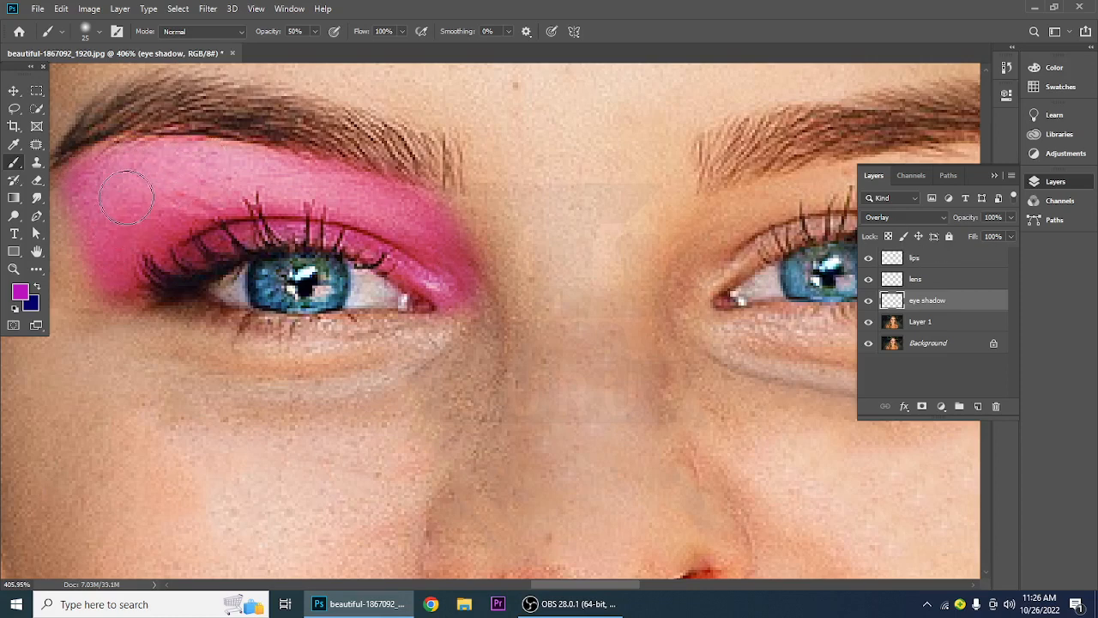
drag(534, 323, 357, 321)
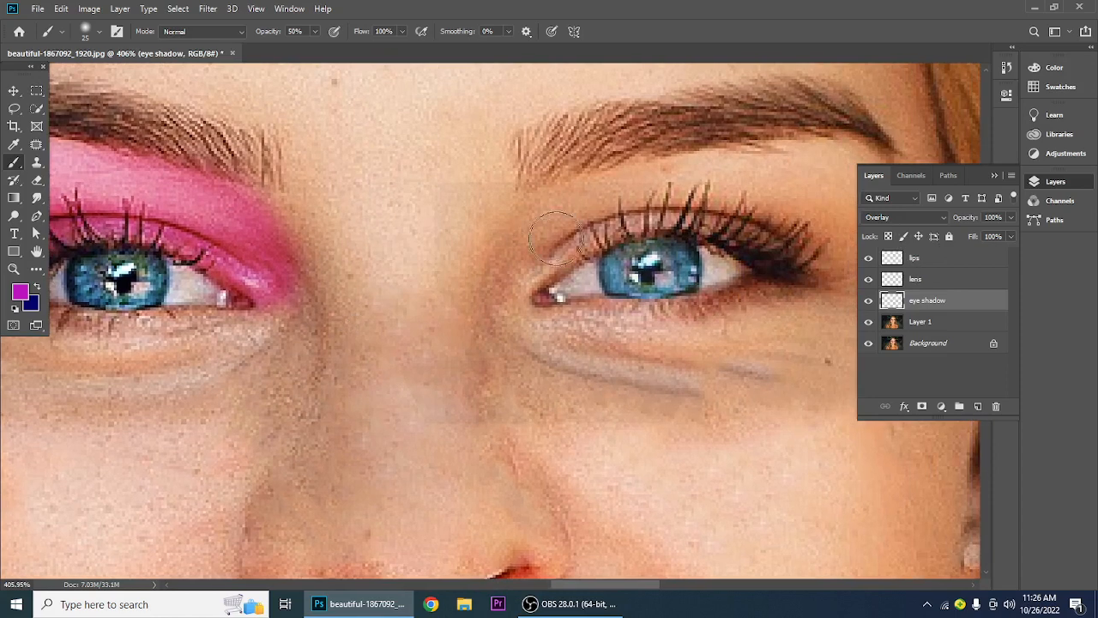
mouse_move(541, 228)
mouse_down()
mouse_move(519, 271)
mouse_move(576, 205)
mouse_move(719, 166)
mouse_move(849, 161)
mouse_move(852, 269)
mouse_move(812, 230)
mouse_move(728, 207)
mouse_move(624, 208)
mouse_move(521, 257)
mouse_move(556, 210)
mouse_move(791, 178)
mouse_move(837, 214)
mouse_move(852, 246)
mouse_up()
Compare the Normal and Multiply blend modes on the eye shadow layer, and return it to Overlay
click(901, 217)
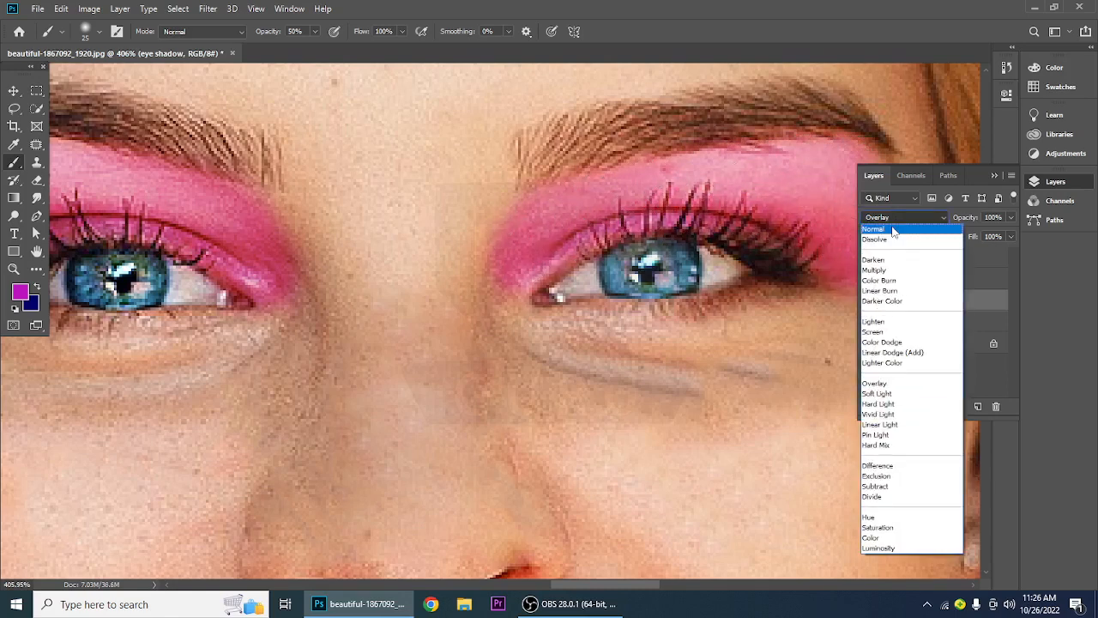
click(891, 225)
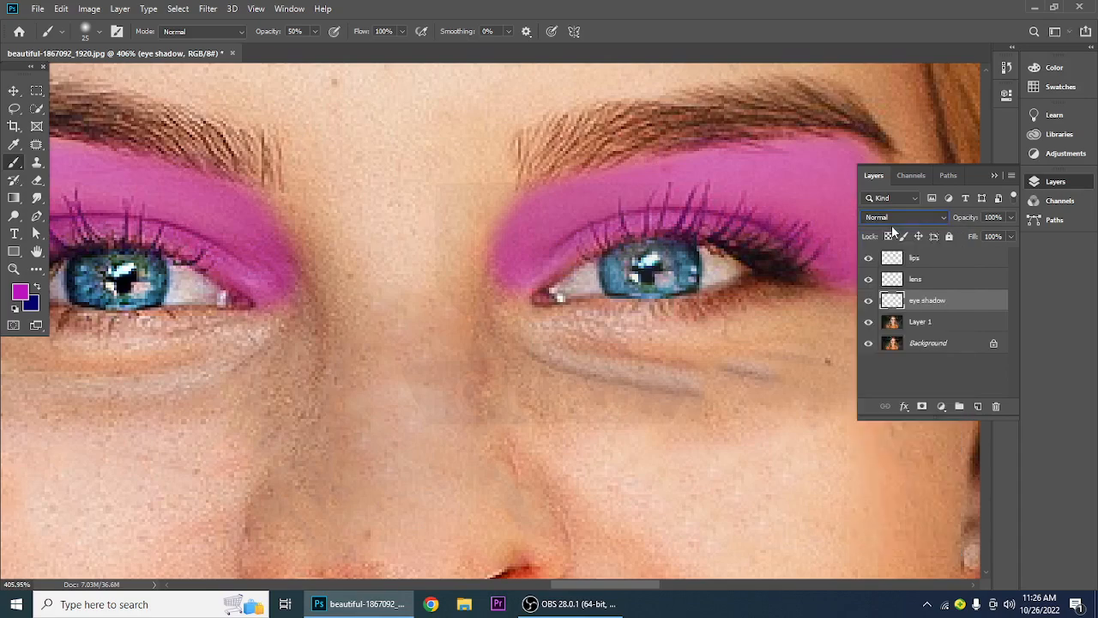
click(891, 220)
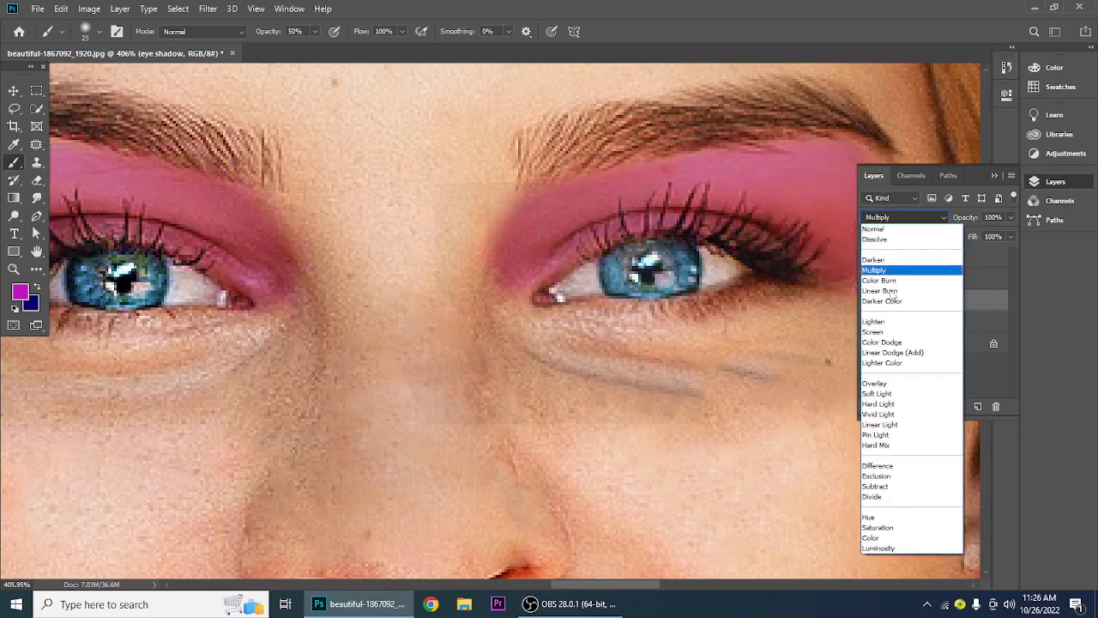
click(875, 384)
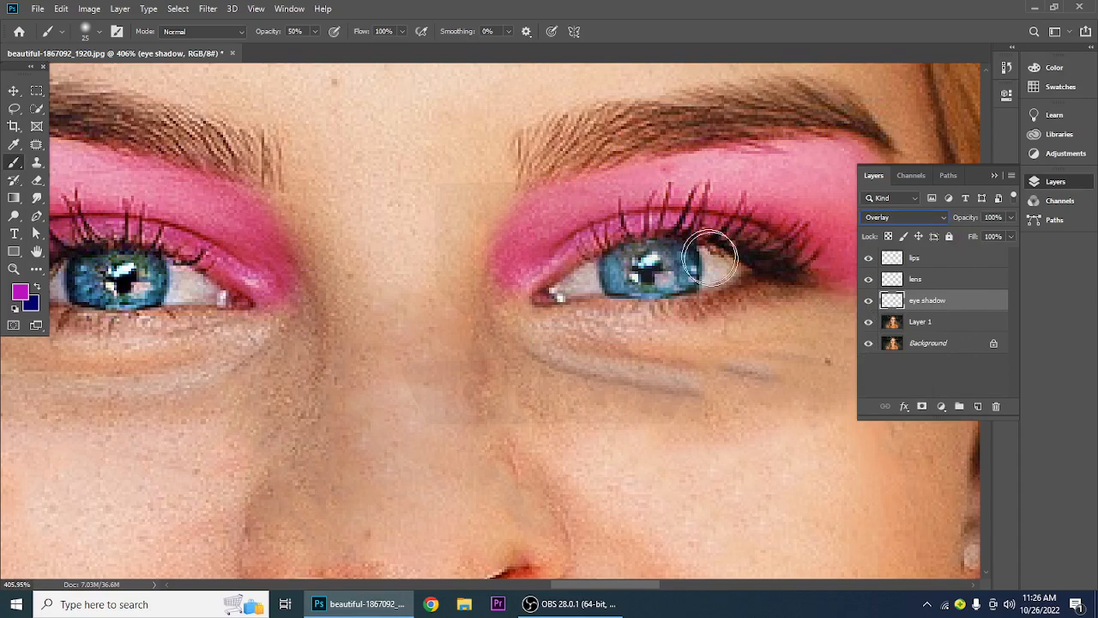
Lower the opacity of the eye shadow layer to soften the pink on both eyelids, and deselect the layer
key(space)
drag(396, 372, 572, 338)
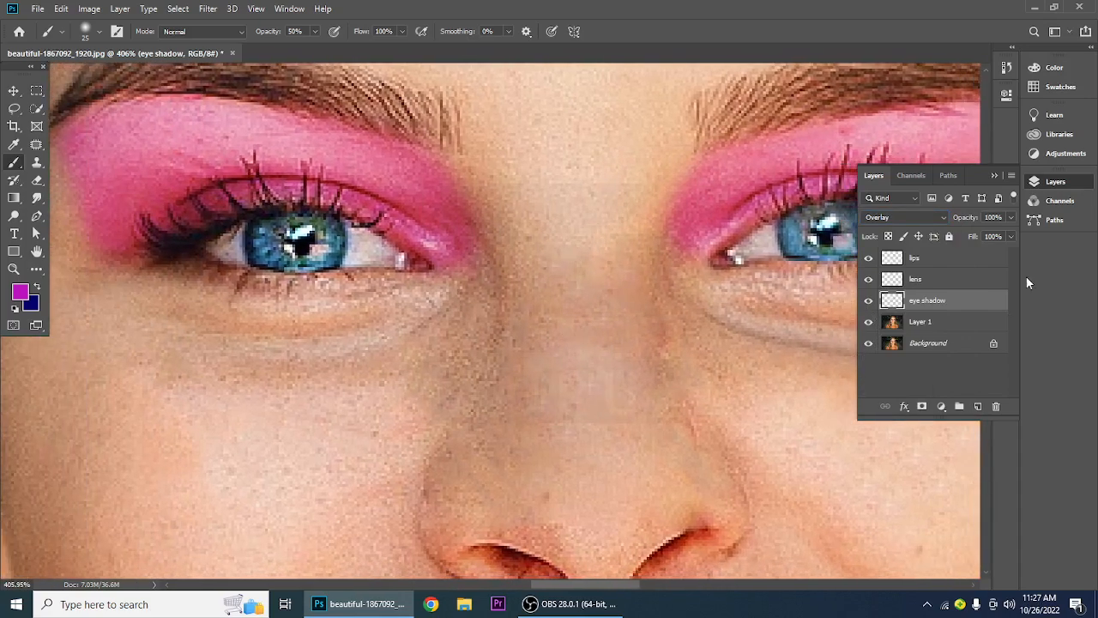
click(1011, 217)
drag(1009, 233, 982, 237)
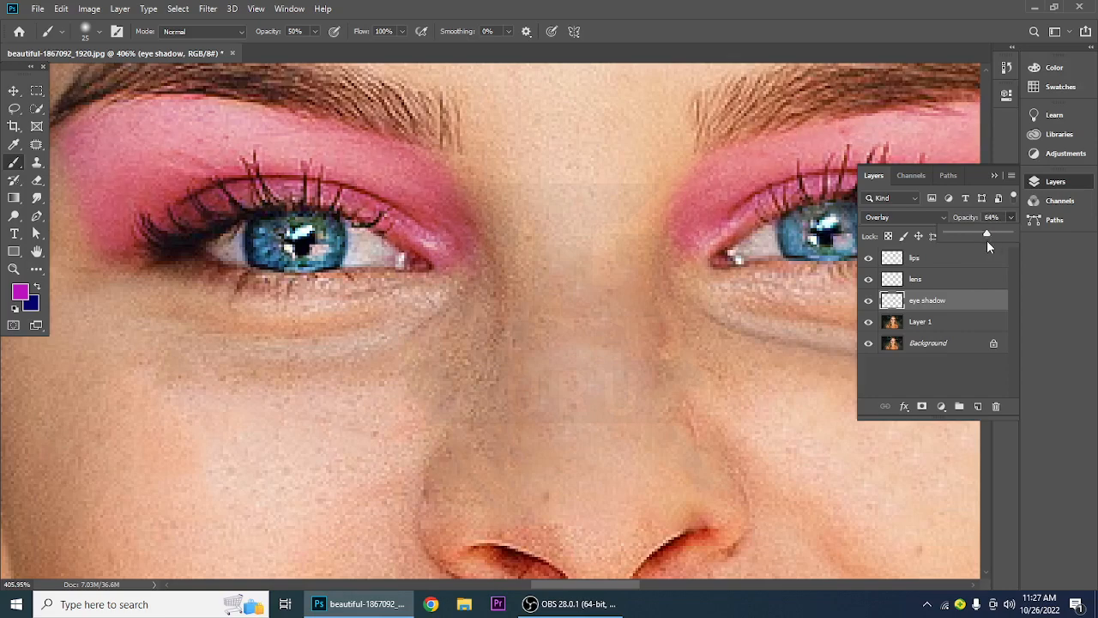
key(space)
drag(750, 345, 627, 308)
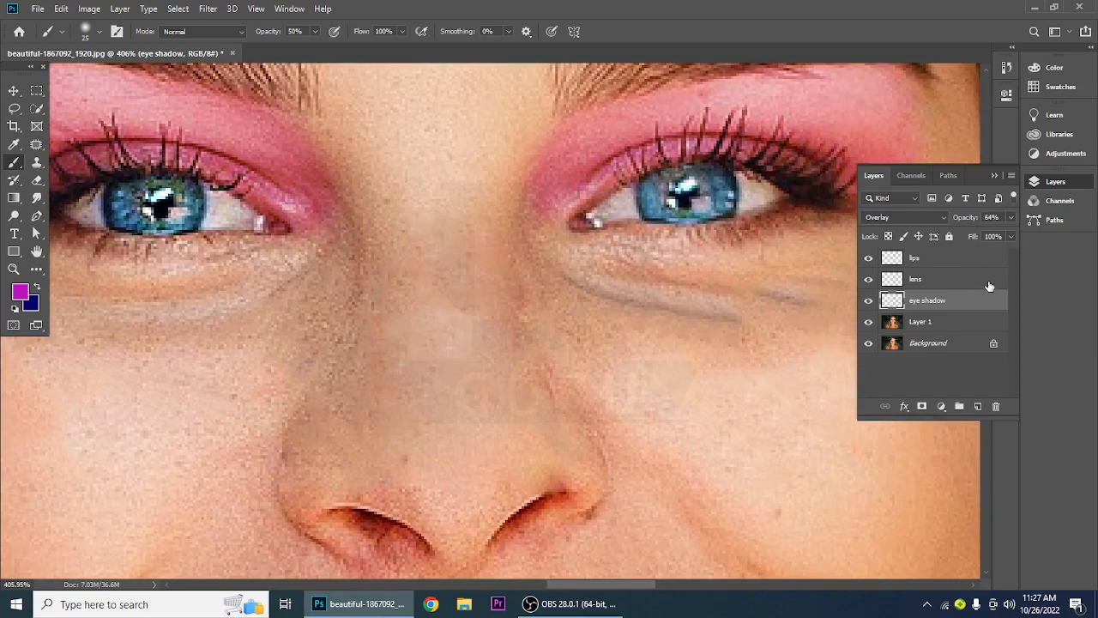
click(1010, 218)
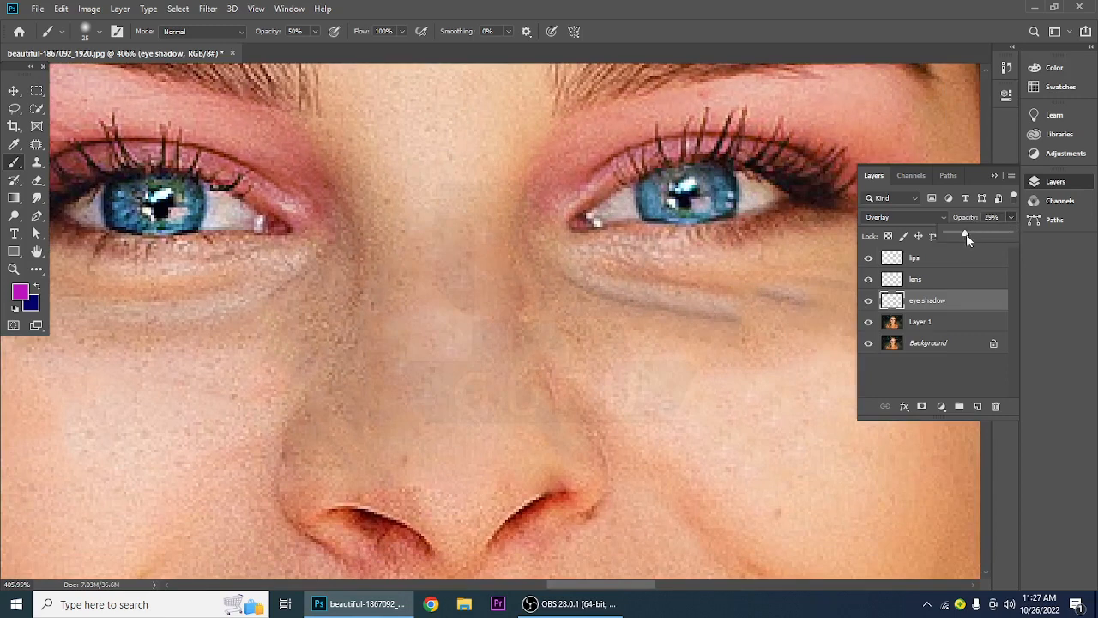
drag(970, 234, 972, 235)
click(928, 391)
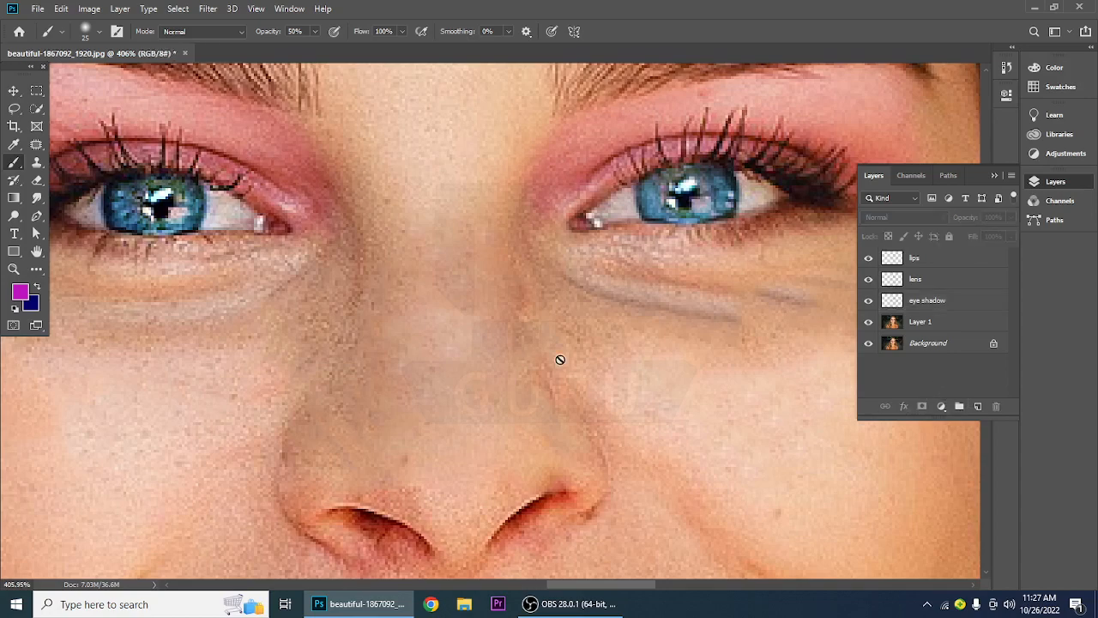
drag(549, 363, 677, 386)
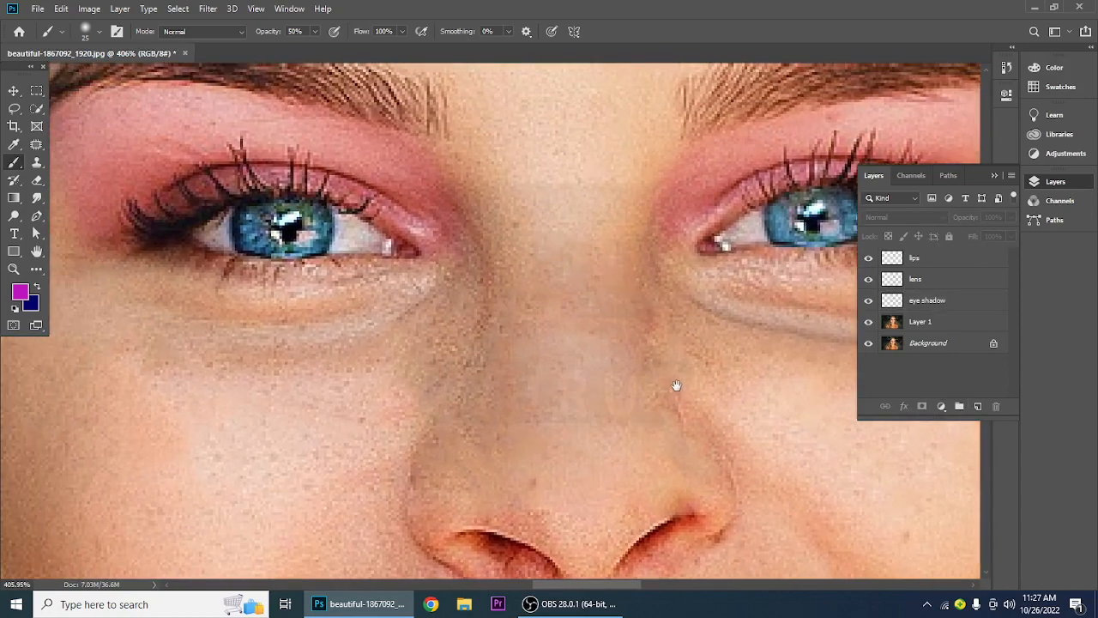
Add a new layer named "lashes" above the lips layer and set its blend mode to Overlay
click(924, 260)
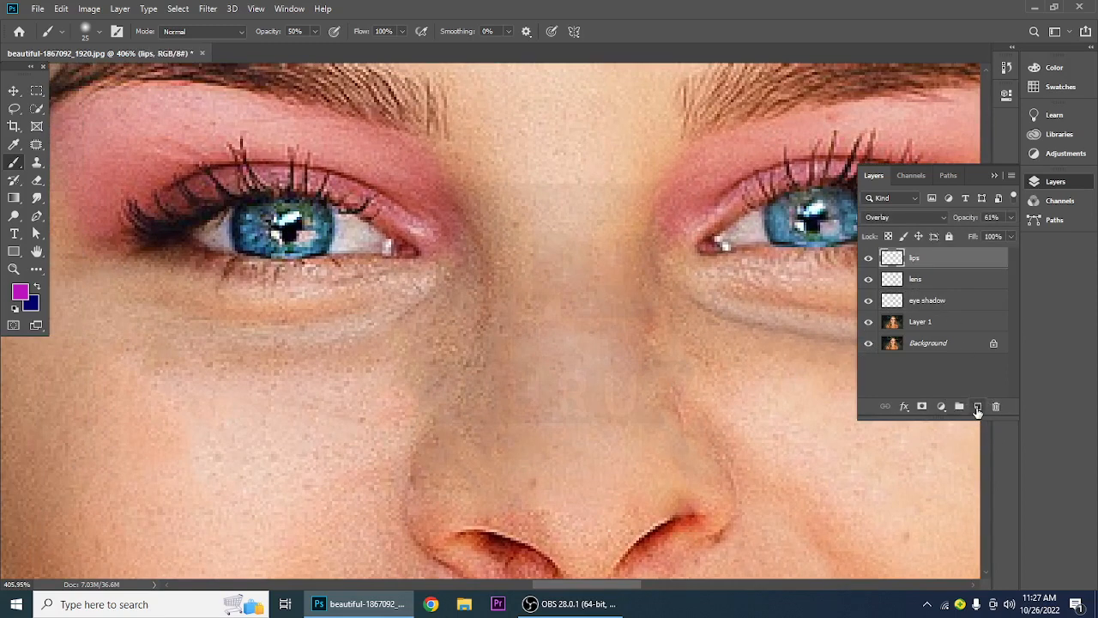
click(977, 406)
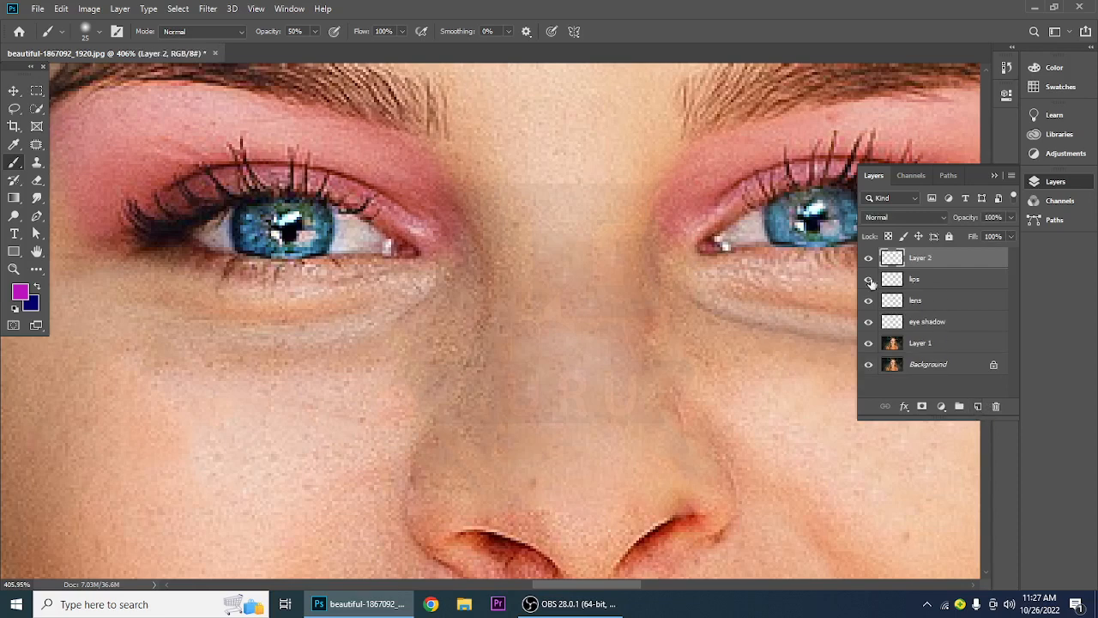
double_click(925, 259)
key(BackSpace)
text(lashes)
key(Return)
click(874, 218)
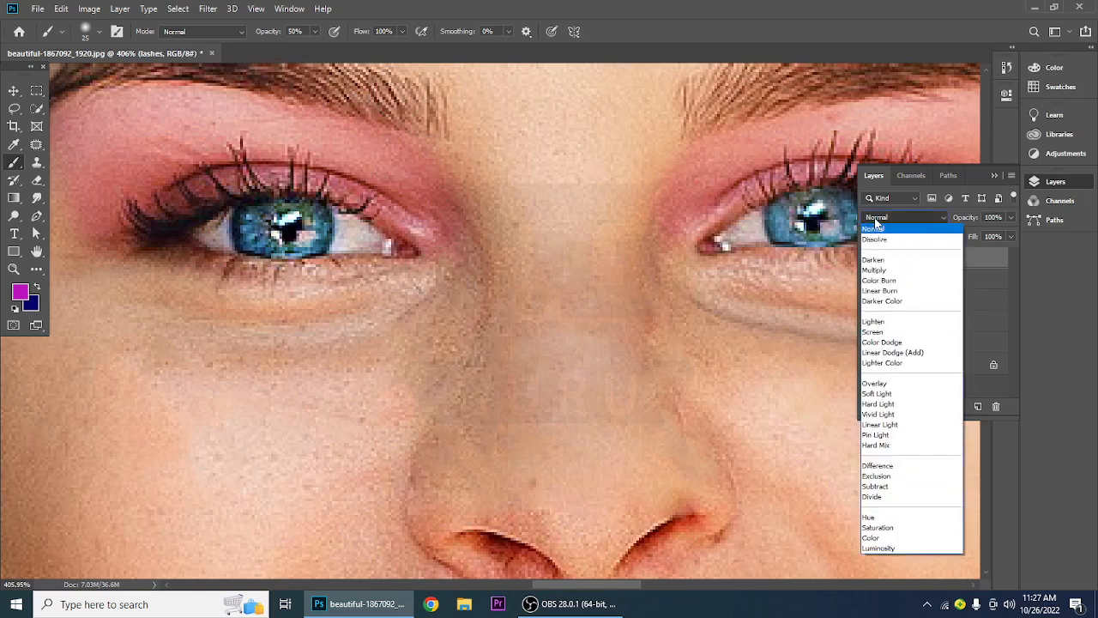
click(898, 386)
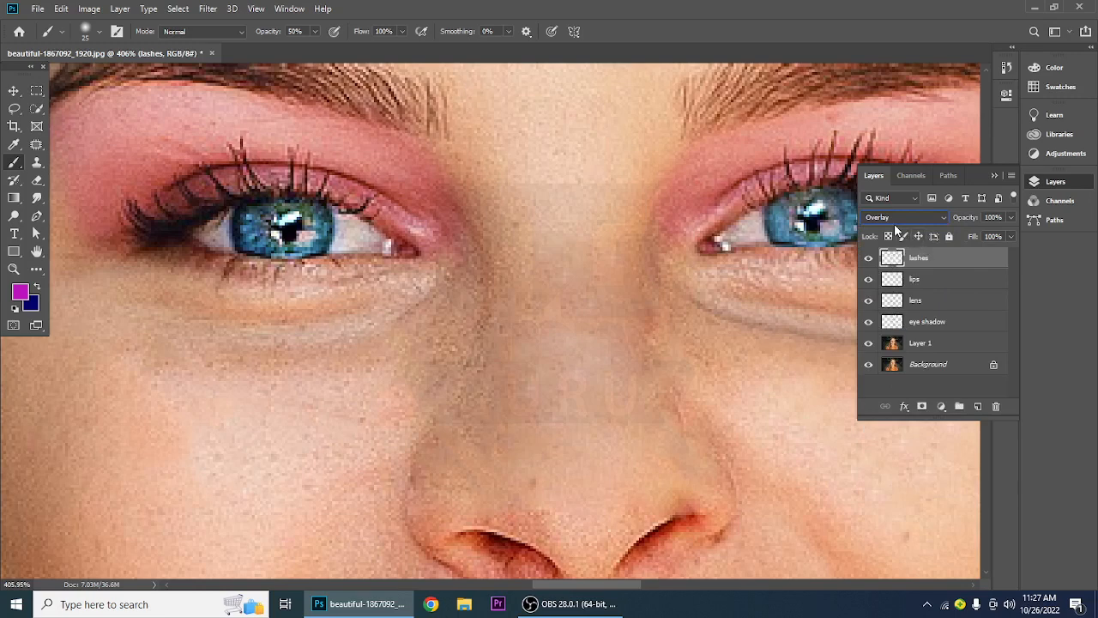
Reset the foreground colour to black and paint over both eyebrows on the lashes layer with the Brush Tool at size 15
click(13, 310)
mouse_move(350, 286)
mouse_down()
mouse_move(441, 343)
mouse_move(516, 366)
mouse_up()
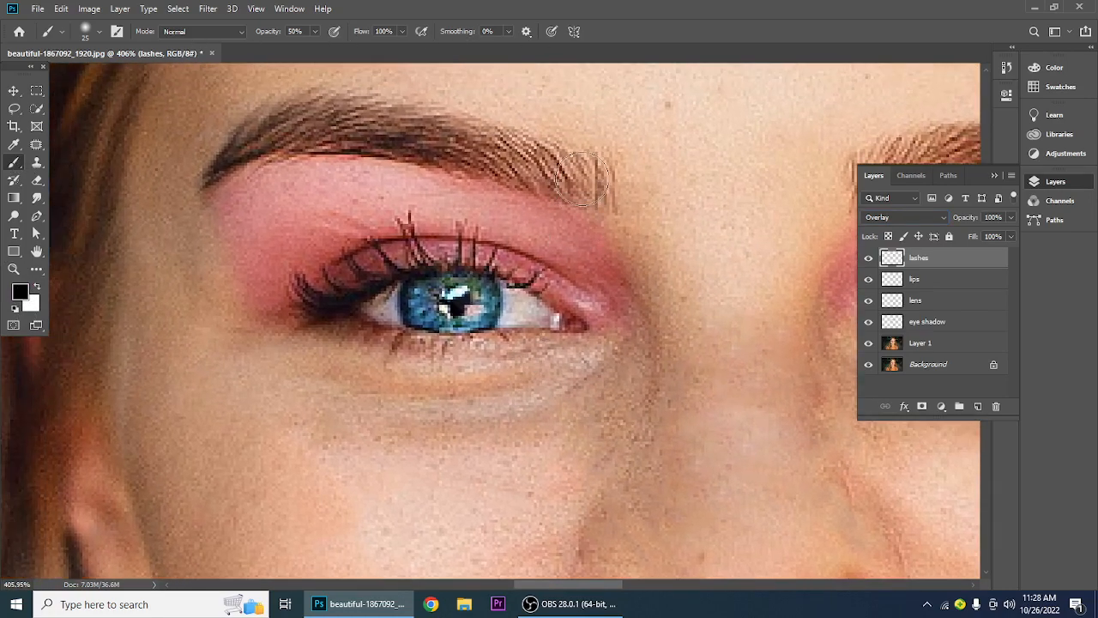
key(bracketleft)
mouse_move(577, 187)
mouse_down()
mouse_move(357, 141)
mouse_move(248, 155)
mouse_move(299, 113)
mouse_move(332, 113)
mouse_move(595, 180)
mouse_move(393, 117)
mouse_move(328, 116)
mouse_move(247, 139)
mouse_move(206, 186)
mouse_move(258, 139)
mouse_move(303, 130)
mouse_move(283, 145)
mouse_move(318, 135)
mouse_move(391, 143)
mouse_move(565, 185)
mouse_move(570, 171)
mouse_move(413, 129)
mouse_up()
key(bracketleft)
key(bracketleft)
key(bracketright)
key(bracketright)
mouse_move(599, 315)
mouse_down()
mouse_move(364, 313)
mouse_move(8, 380)
mouse_up()
mouse_move(271, 227)
mouse_down()
mouse_move(272, 256)
mouse_move(466, 215)
mouse_move(463, 187)
mouse_move(365, 199)
mouse_move(290, 230)
mouse_move(296, 214)
mouse_move(515, 184)
mouse_move(582, 189)
mouse_move(592, 208)
mouse_up()
mouse_move(476, 206)
mouse_down()
mouse_move(381, 223)
mouse_move(561, 208)
mouse_move(409, 206)
mouse_move(326, 225)
mouse_up()
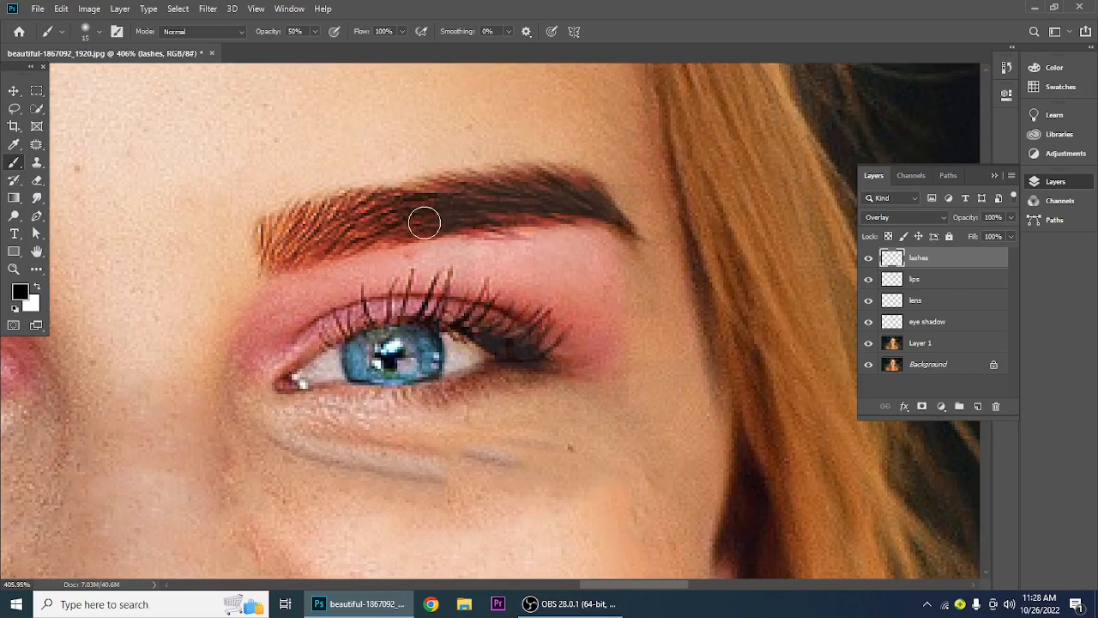
Darken the thin outer tail of the eyebrow on the image's right side with the brush at size 9
key(bracketright)
key(bracketleft)
key(bracketleft)
drag(634, 239, 592, 200)
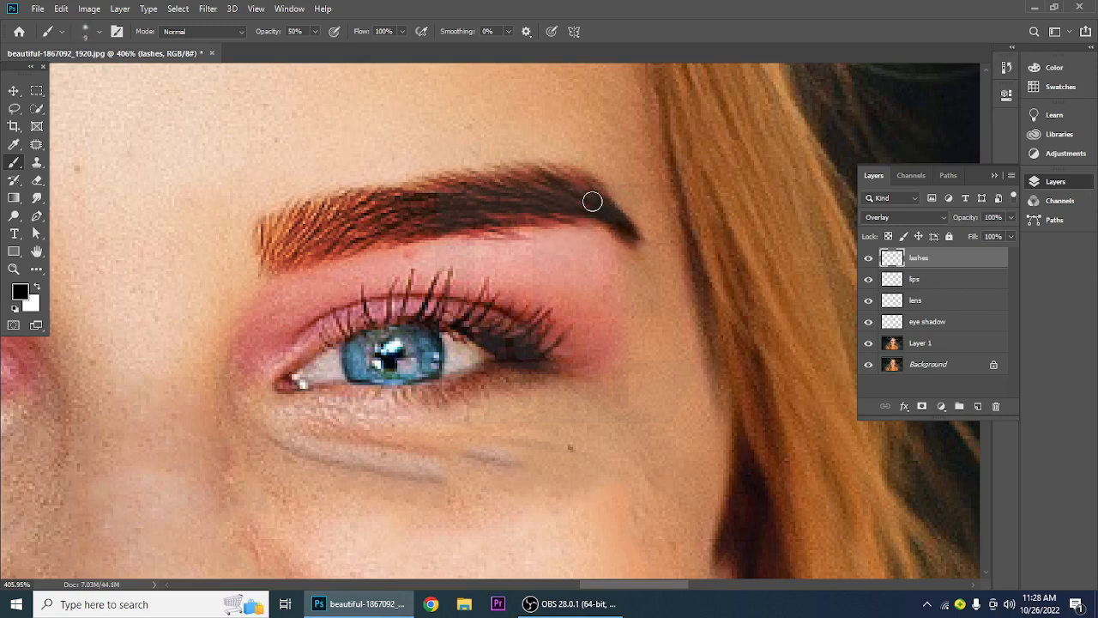
Paint black along the upper and lower lash lines of both eyes on the lashes layer with the size 9 brush
mouse_move(477, 332)
mouse_down()
mouse_move(397, 323)
mouse_move(316, 347)
mouse_move(413, 322)
mouse_move(466, 325)
mouse_move(532, 369)
mouse_move(552, 346)
mouse_move(538, 353)
mouse_move(434, 311)
mouse_move(328, 336)
mouse_move(361, 325)
mouse_move(362, 310)
mouse_move(424, 305)
mouse_move(402, 306)
mouse_move(511, 339)
mouse_move(485, 332)
mouse_move(479, 308)
mouse_move(497, 337)
mouse_move(551, 353)
mouse_move(522, 331)
mouse_up()
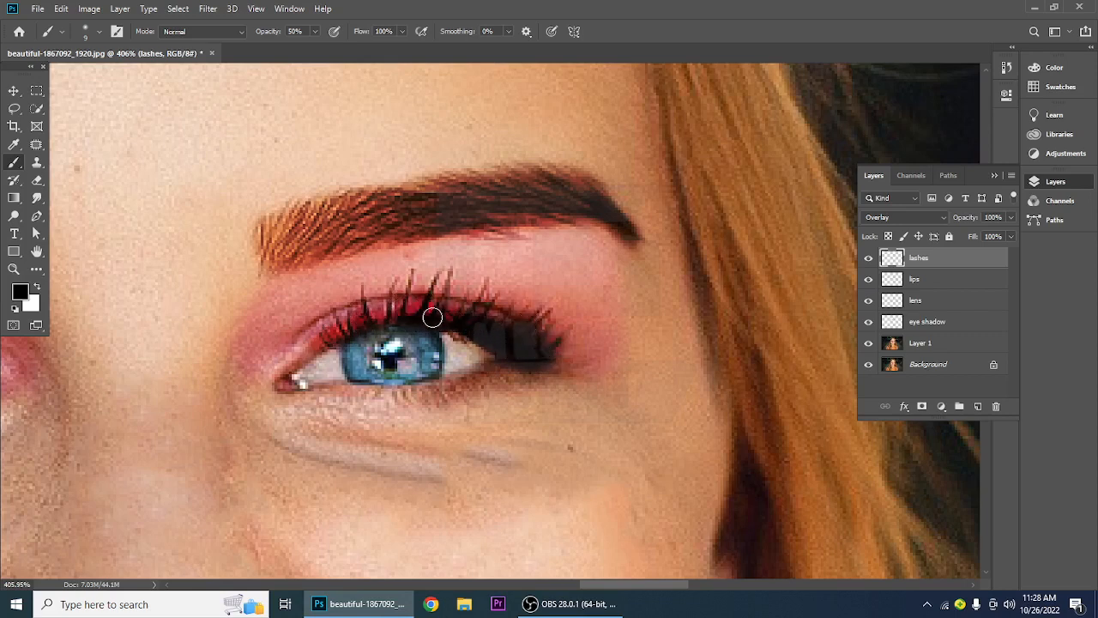
mouse_move(337, 392)
mouse_down()
mouse_move(433, 397)
mouse_move(504, 370)
mouse_move(488, 385)
mouse_move(422, 398)
mouse_move(318, 395)
mouse_move(428, 396)
mouse_move(502, 367)
mouse_move(418, 394)
mouse_move(318, 394)
mouse_up()
key(space)
mouse_move(248, 435)
mouse_down()
mouse_move(497, 380)
mouse_move(644, 380)
mouse_up()
mouse_move(353, 369)
mouse_down()
mouse_move(254, 373)
mouse_move(168, 353)
mouse_move(222, 369)
mouse_move(366, 367)
mouse_move(220, 372)
mouse_move(267, 392)
mouse_move(351, 342)
mouse_move(367, 308)
mouse_move(273, 296)
mouse_move(160, 336)
mouse_move(147, 313)
mouse_move(173, 328)
mouse_move(177, 311)
mouse_move(211, 308)
mouse_move(191, 287)
mouse_move(224, 309)
mouse_move(219, 281)
mouse_move(228, 292)
mouse_move(255, 286)
mouse_move(247, 265)
mouse_move(264, 287)
mouse_move(307, 274)
mouse_move(317, 290)
mouse_move(336, 284)
mouse_move(347, 304)
mouse_move(393, 319)
mouse_move(250, 300)
mouse_move(157, 321)
mouse_up()
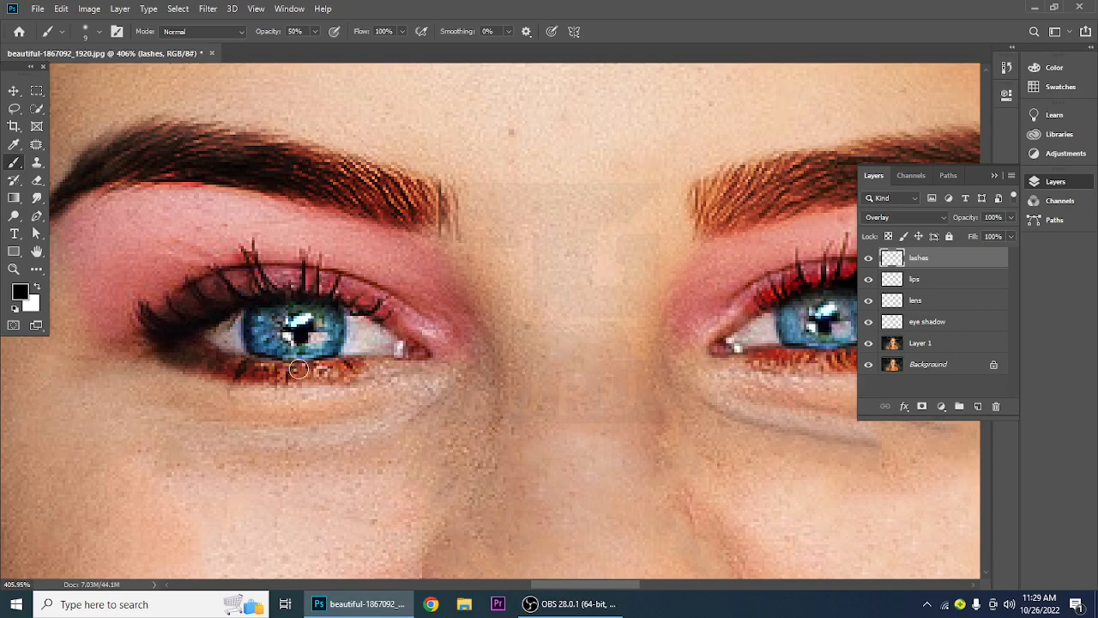
mouse_move(299, 369)
mouse_down()
mouse_move(338, 362)
mouse_move(265, 366)
mouse_up()
drag(554, 427, 436, 411)
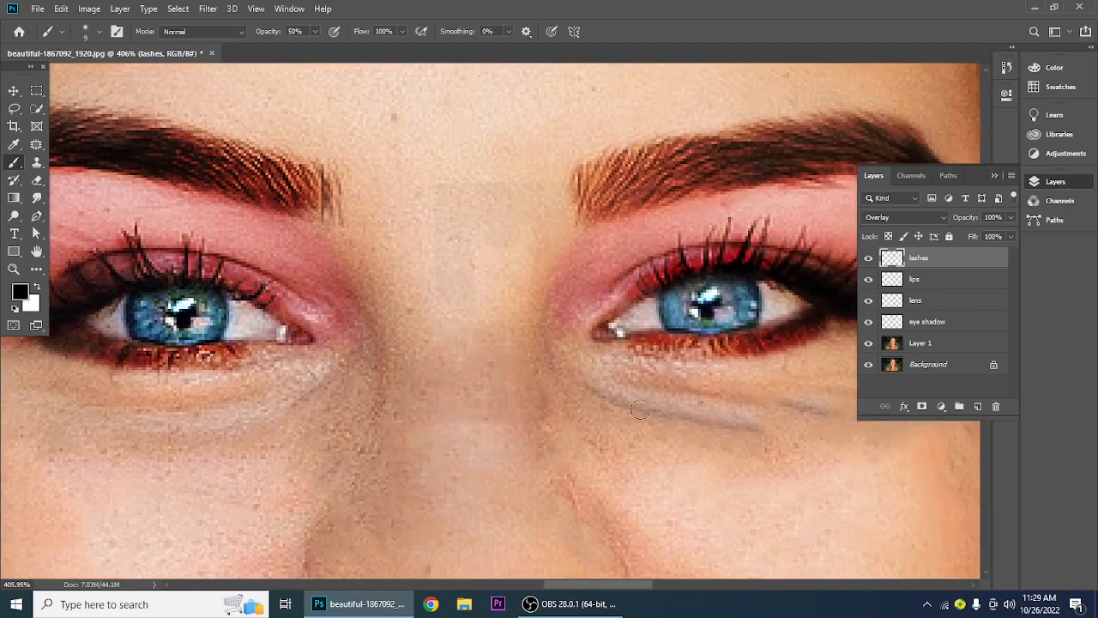
drag(806, 326, 657, 351)
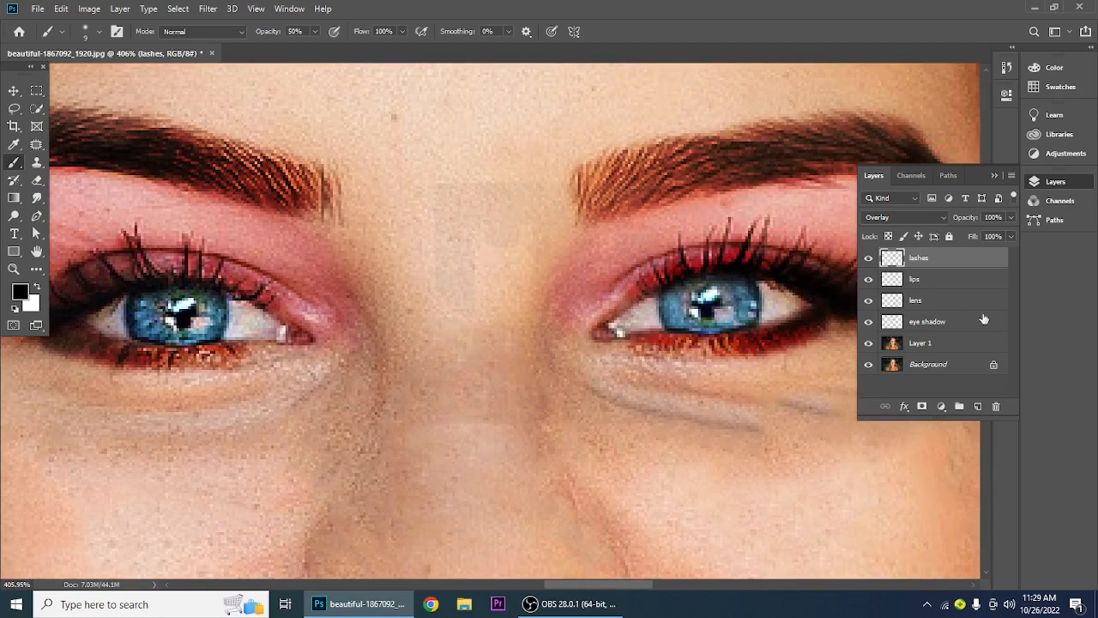
Set the lashes layer's opacity to 57% and check the effect on the whole portrait
click(1011, 218)
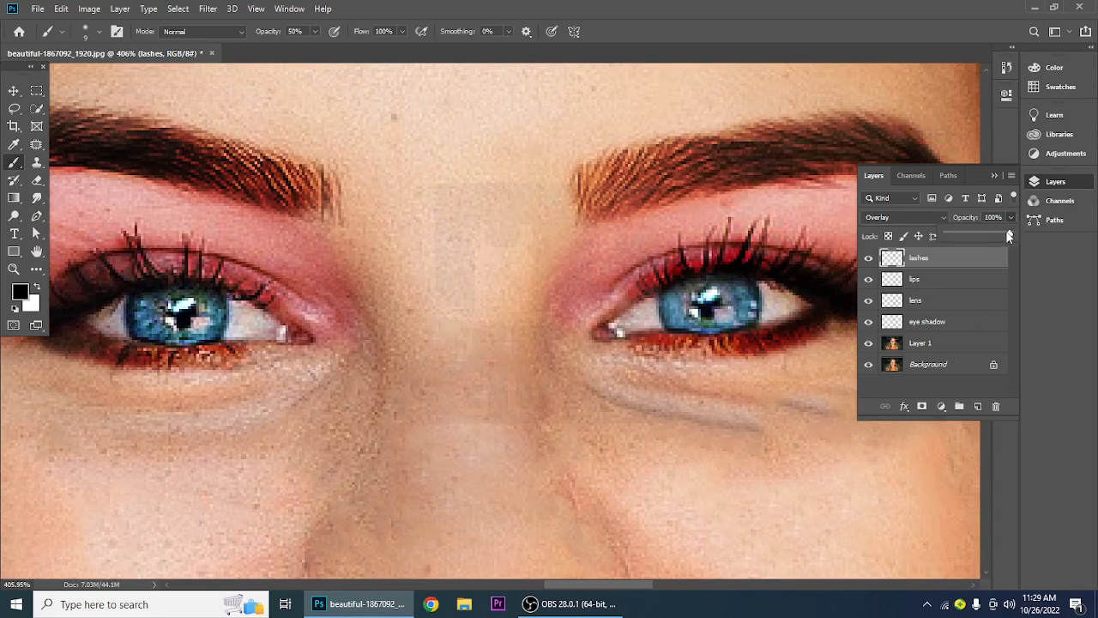
drag(1009, 237, 983, 239)
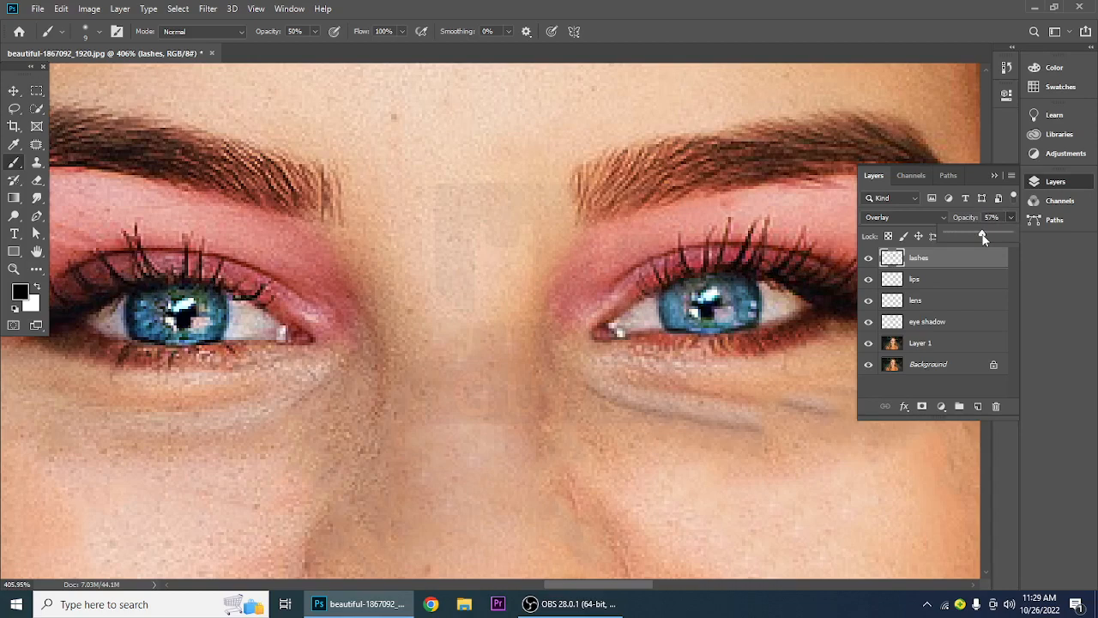
key(ctrl+1)
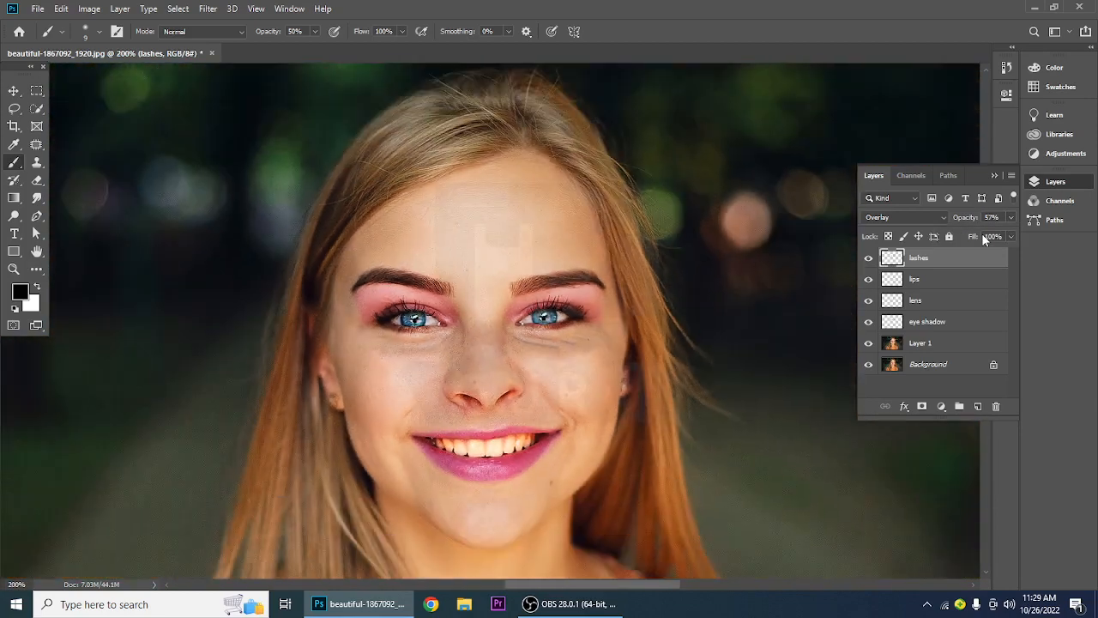
key(ctrl+minus)
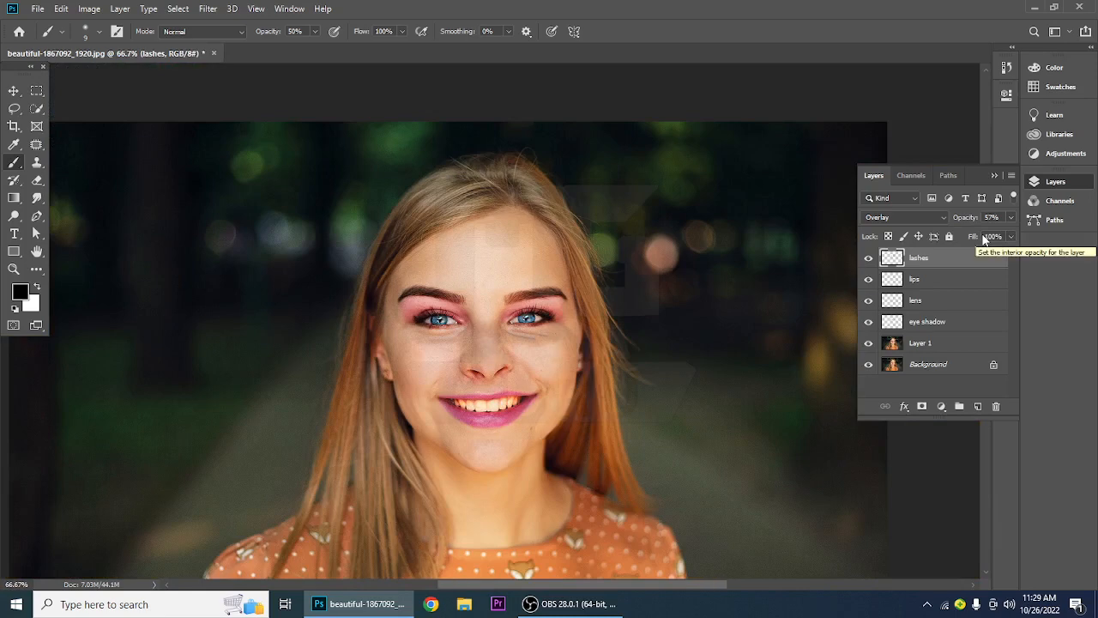
drag(684, 329, 639, 293)
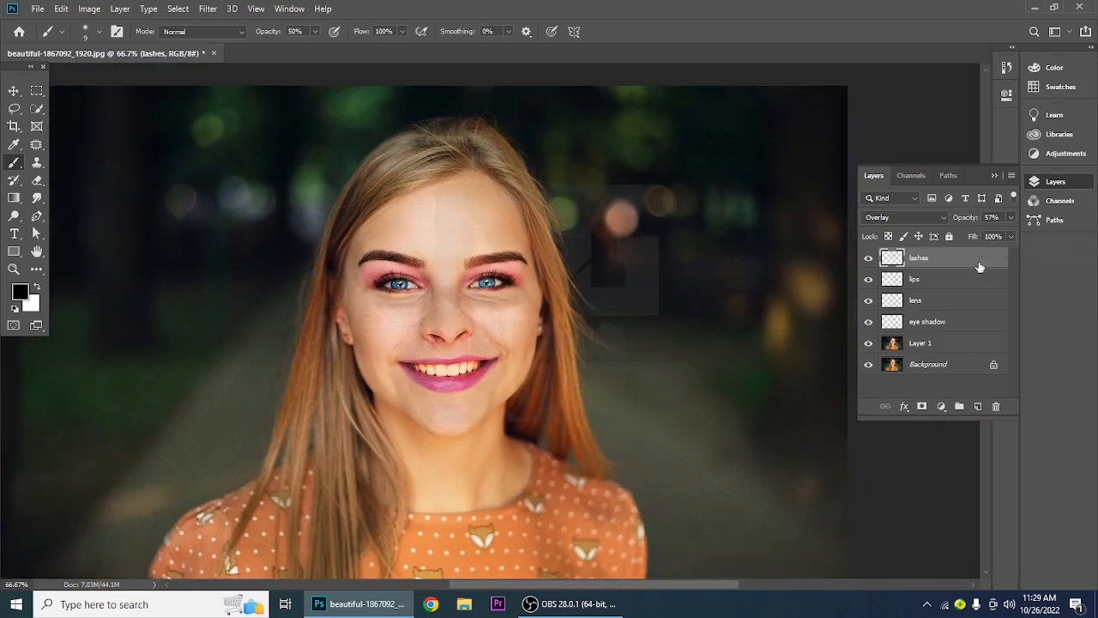
Add a new layer named "blushes" above the lashes layer and set its blend mode to Overlay
click(978, 406)
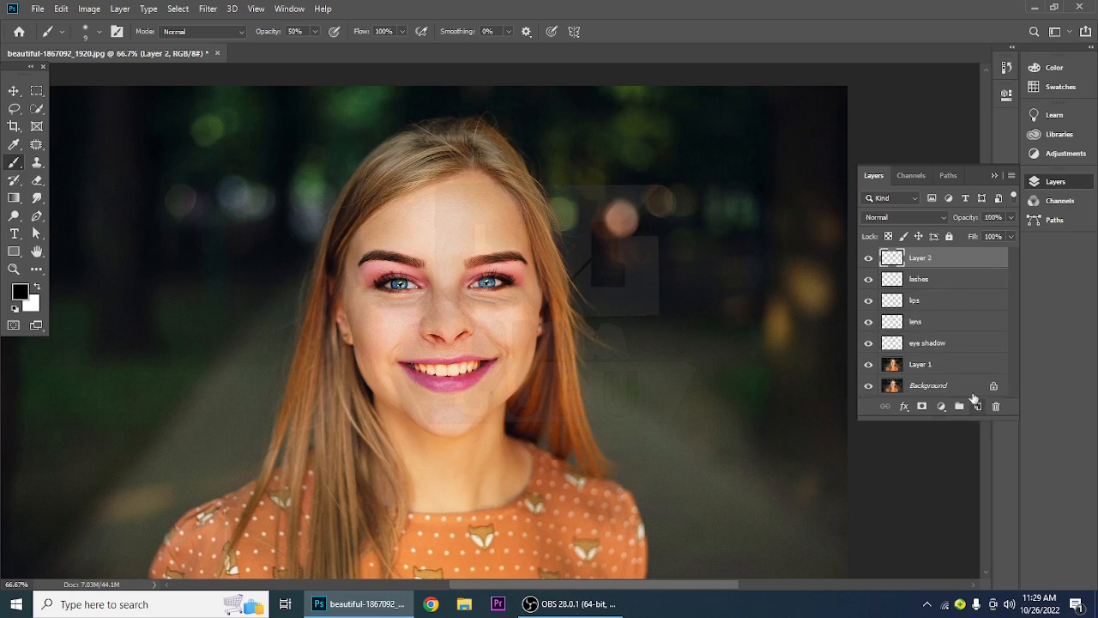
double_click(919, 258)
text(blushes)
key(Return)
click(889, 220)
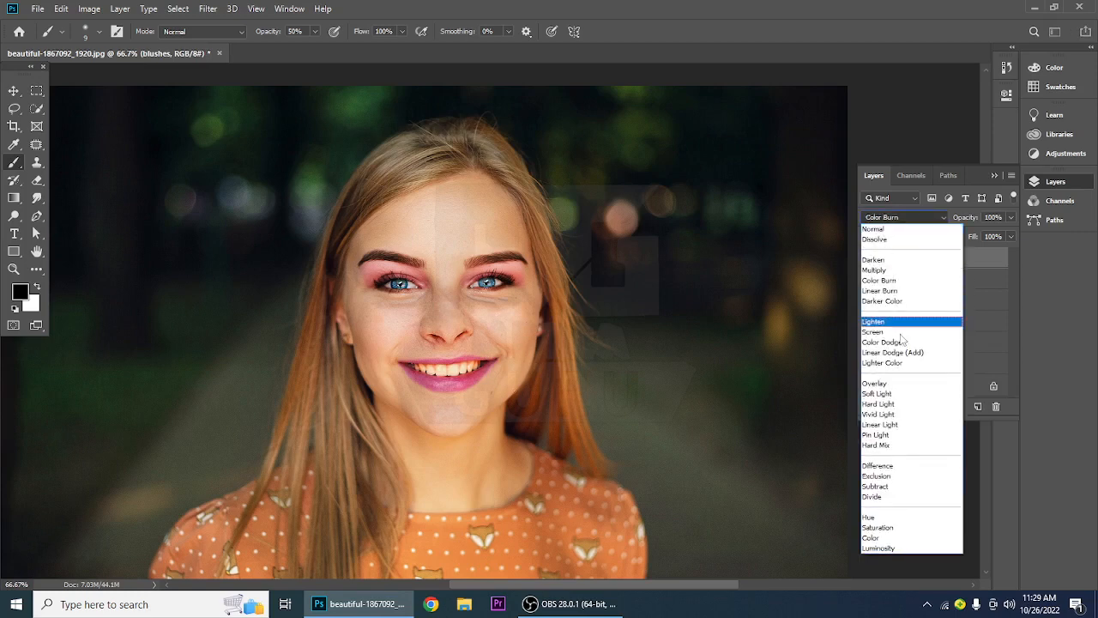
click(902, 386)
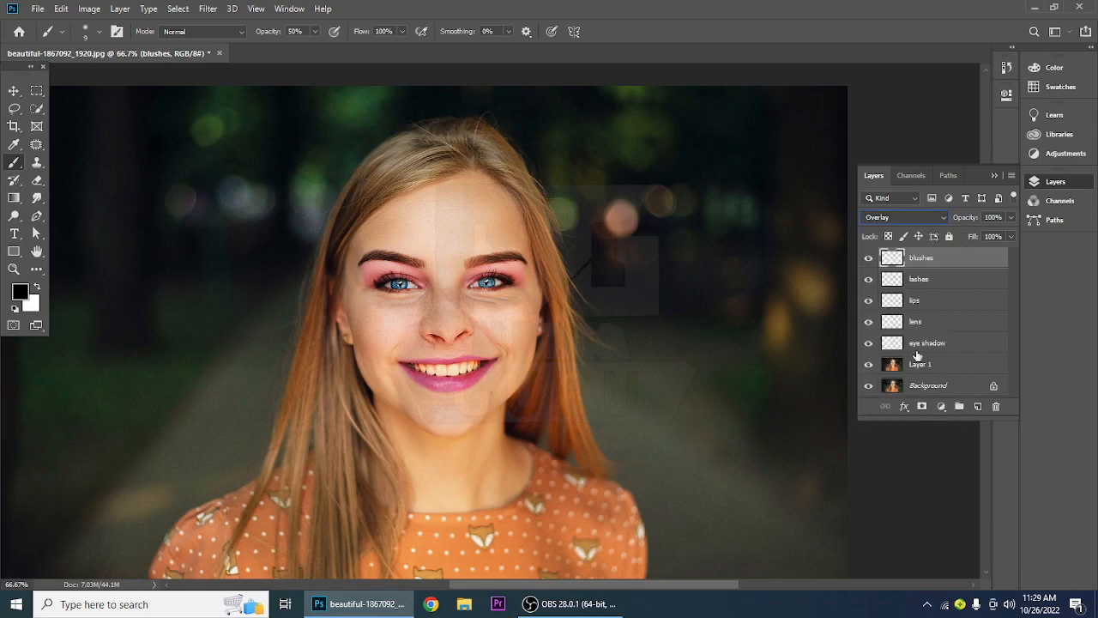
Set the foreground colour to a bright magenta with RGB values 245, 11, 247 for the blush
click(21, 294)
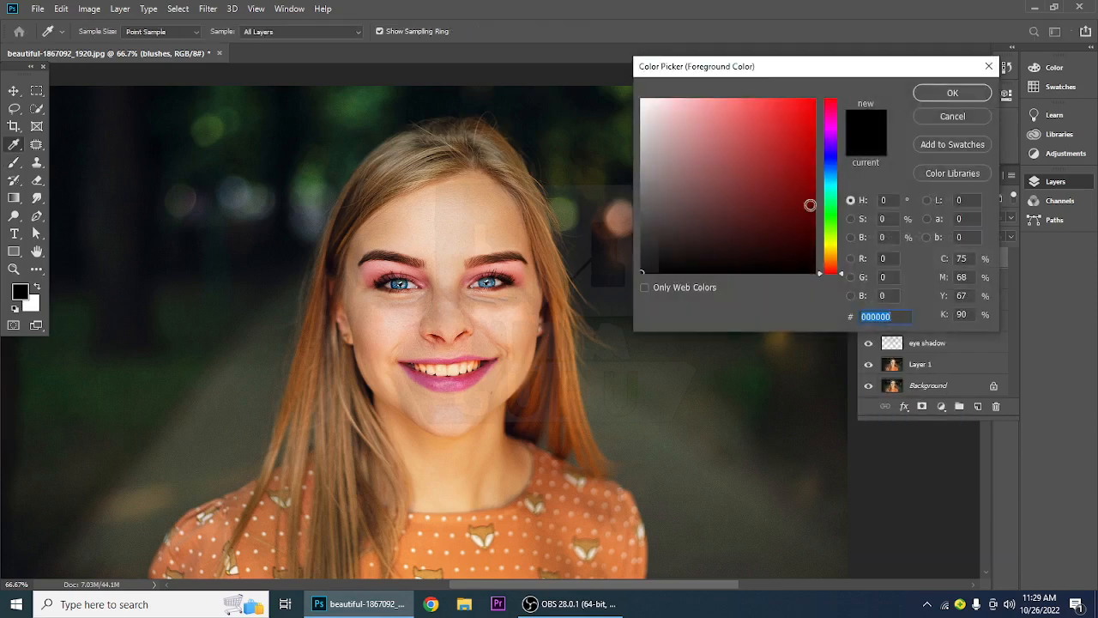
click(830, 128)
click(809, 103)
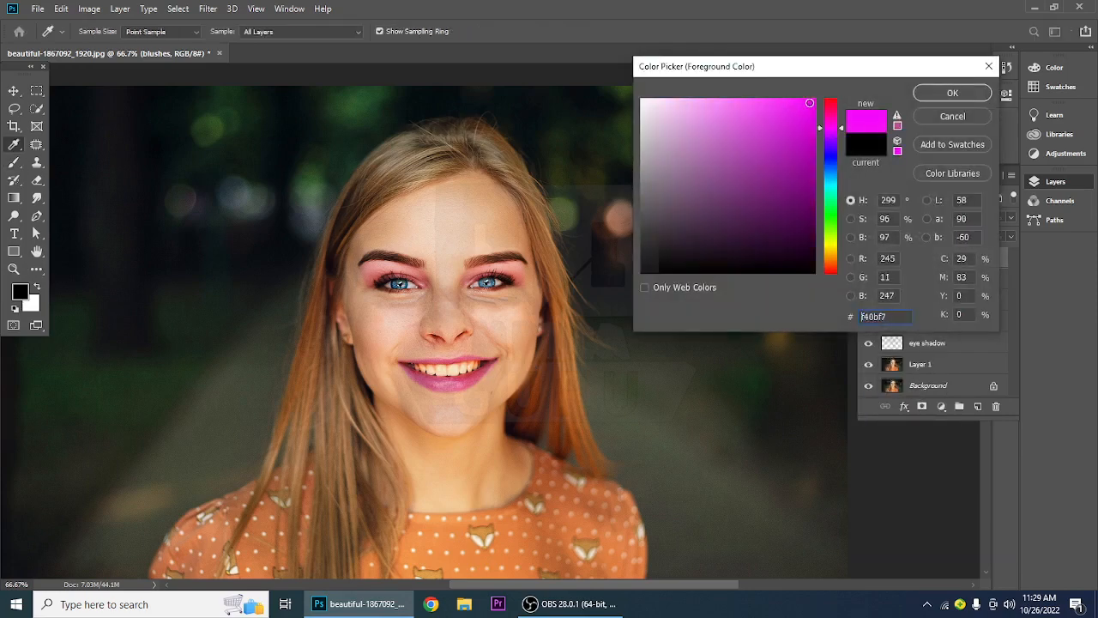
click(948, 93)
Paint the cheeks and nose on the blushes layer with the Brush Tool at size 70, and lower the layer's opacity to 26%
key(b)
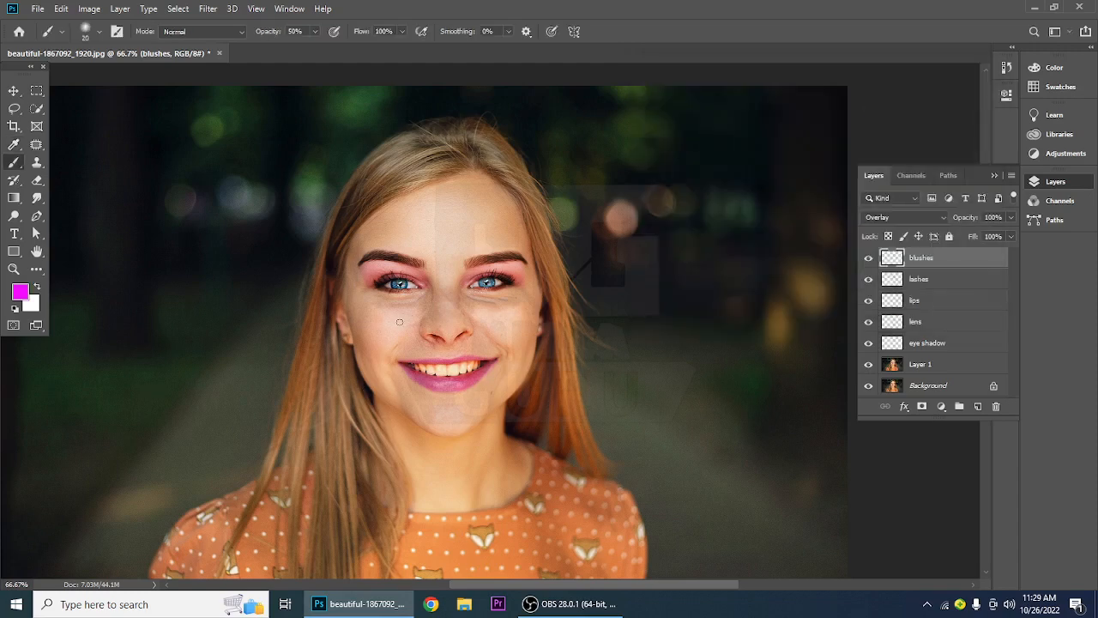
key(bracketright)
key(bracketright)
key(bracketright)
mouse_move(403, 314)
mouse_down()
mouse_move(362, 318)
mouse_move(395, 394)
mouse_move(377, 376)
mouse_move(384, 356)
mouse_move(412, 346)
mouse_move(408, 317)
mouse_move(360, 319)
mouse_move(375, 361)
mouse_up()
mouse_move(489, 385)
mouse_down()
mouse_move(498, 393)
mouse_move(519, 365)
mouse_move(523, 307)
mouse_move(505, 318)
mouse_move(512, 344)
mouse_move(500, 316)
mouse_move(523, 314)
mouse_move(512, 375)
mouse_move(496, 394)
mouse_up()
mouse_move(519, 331)
mouse_down()
mouse_move(503, 314)
mouse_move(448, 319)
mouse_up()
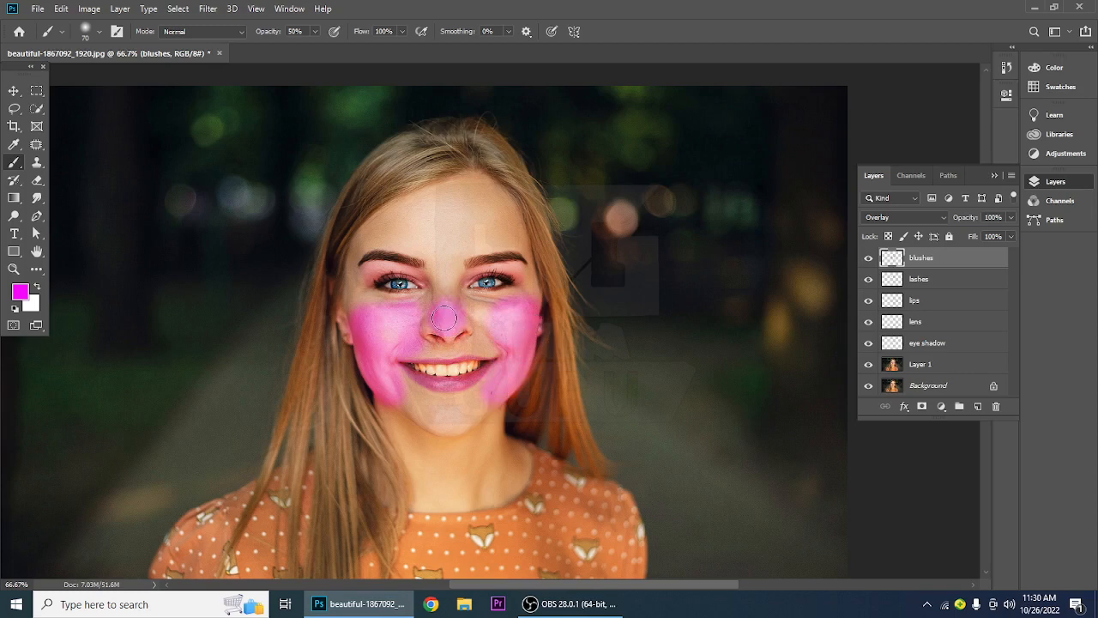
click(1009, 217)
drag(1013, 233, 956, 239)
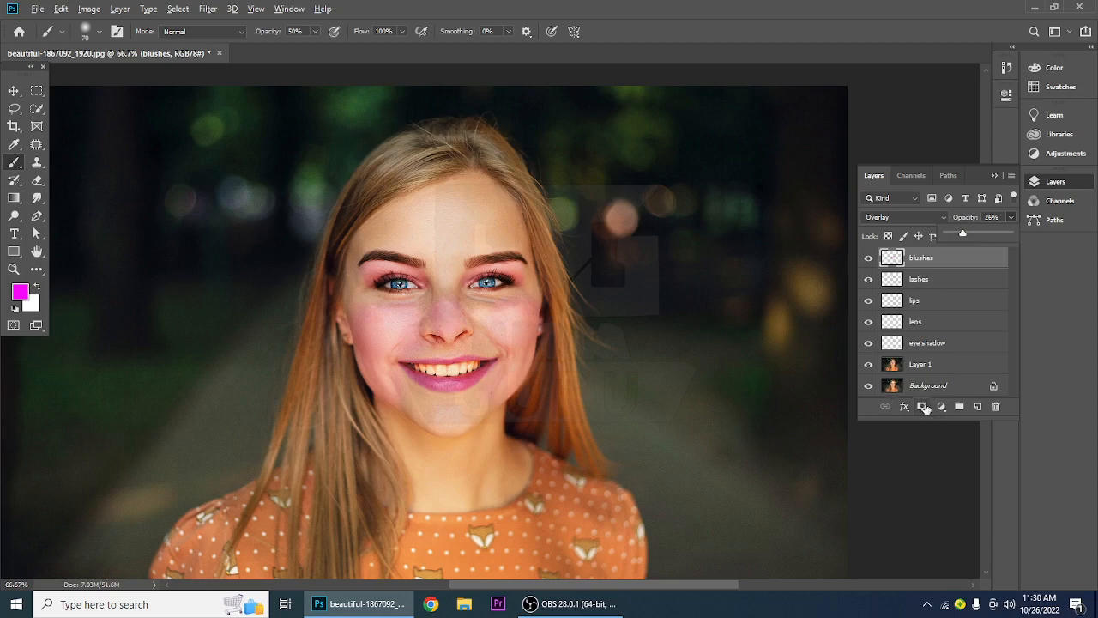
Compare the original portrait with the retouched one by repeatedly hiding and showing every layer above the Background
alt+click(868, 387)
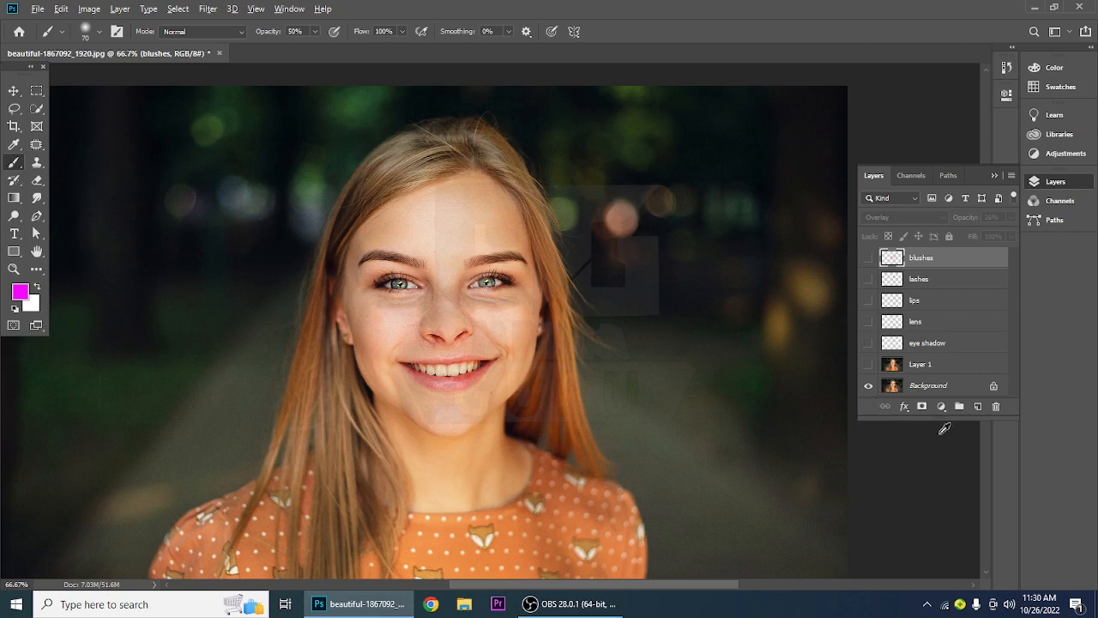
alt+click(869, 387)
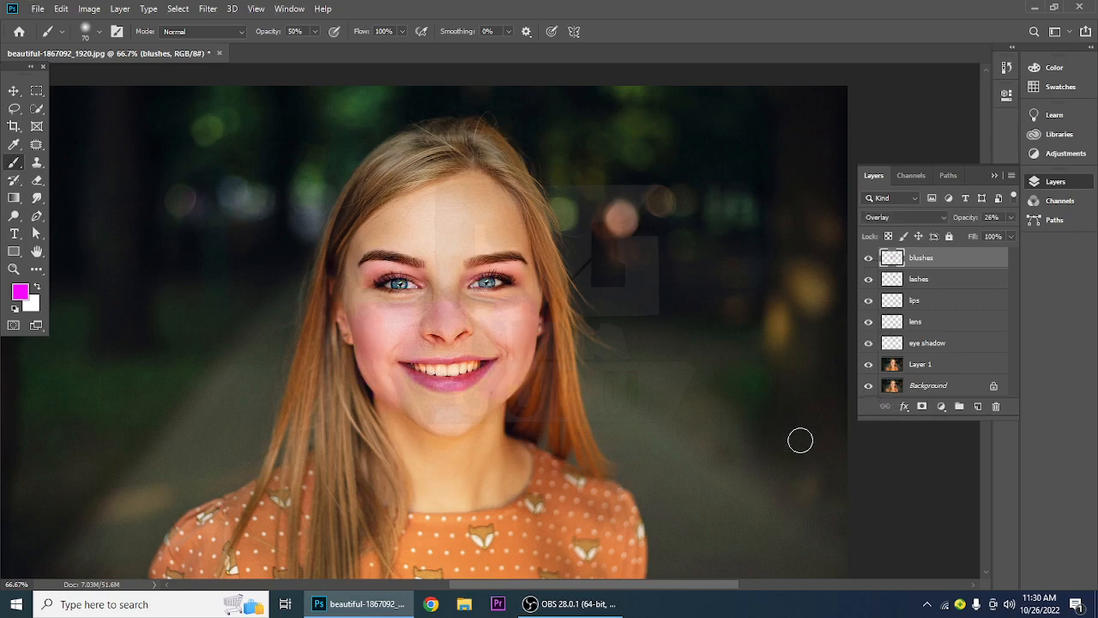
alt+click(869, 388)
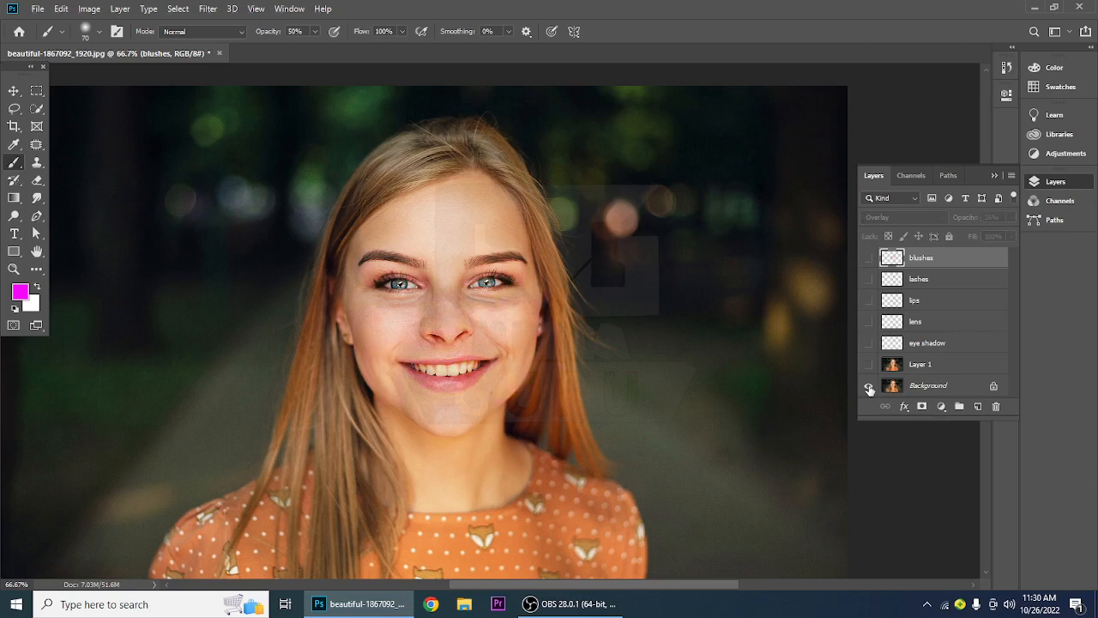
alt+click(869, 389)
alt+click(869, 388)
alt+click(869, 388)
alt+click(869, 389)
alt+click(869, 388)
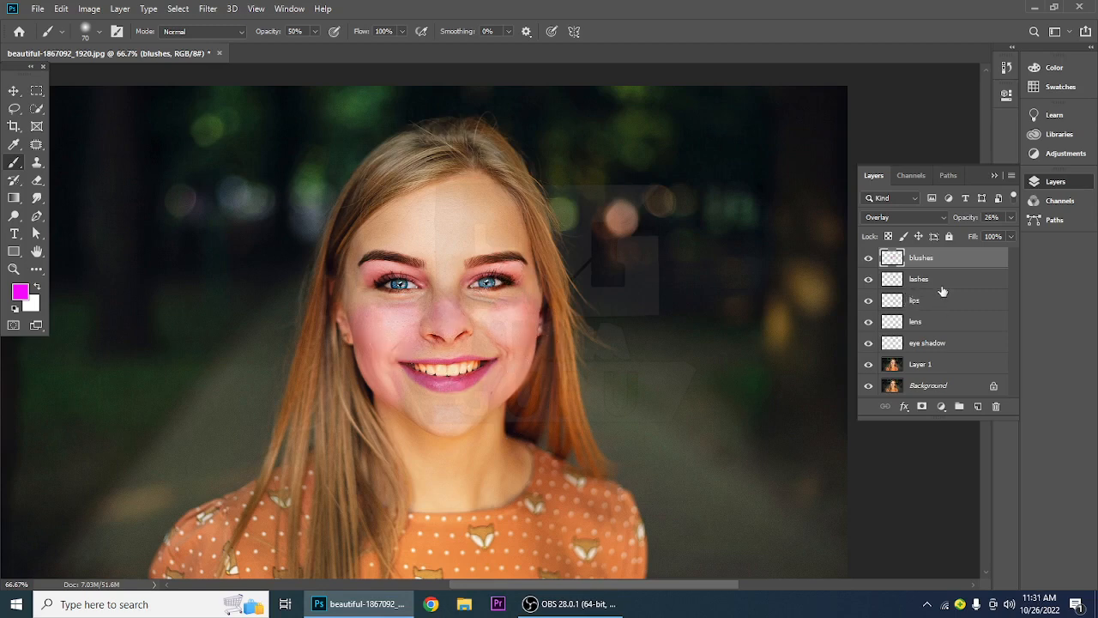
Set the blushes layer's opacity to 12% for a subtler blush
click(1011, 218)
drag(964, 237, 955, 239)
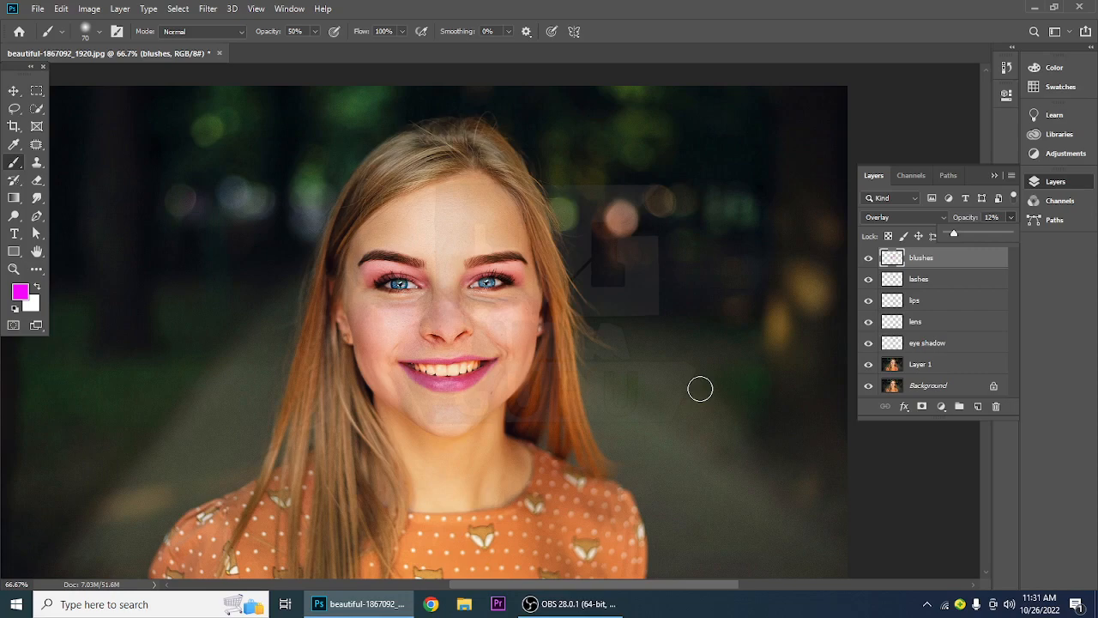
click(552, 605)
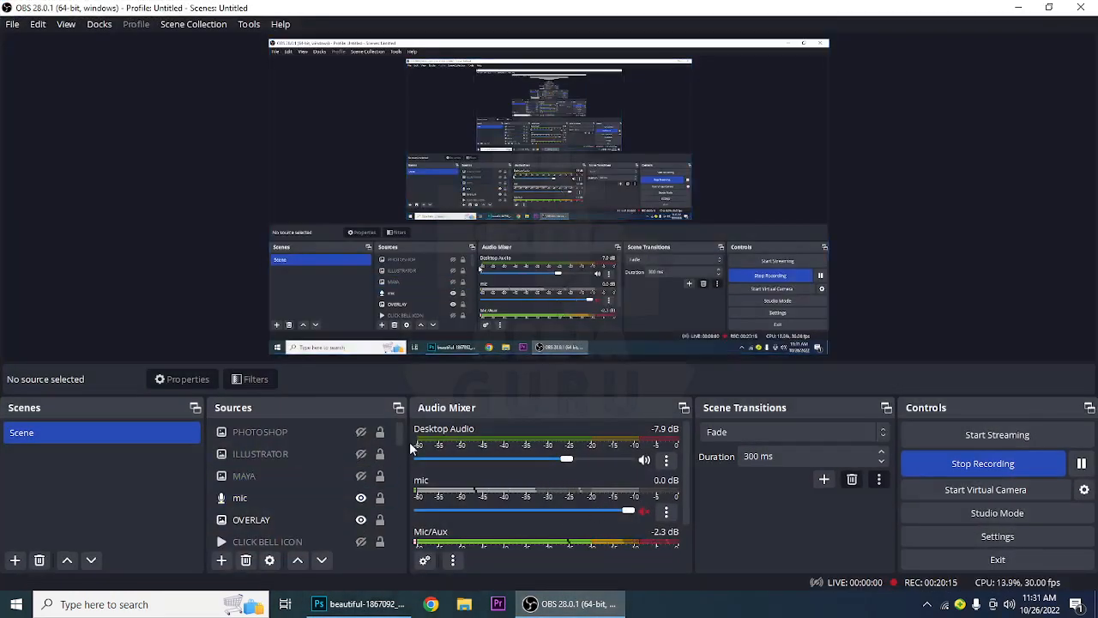